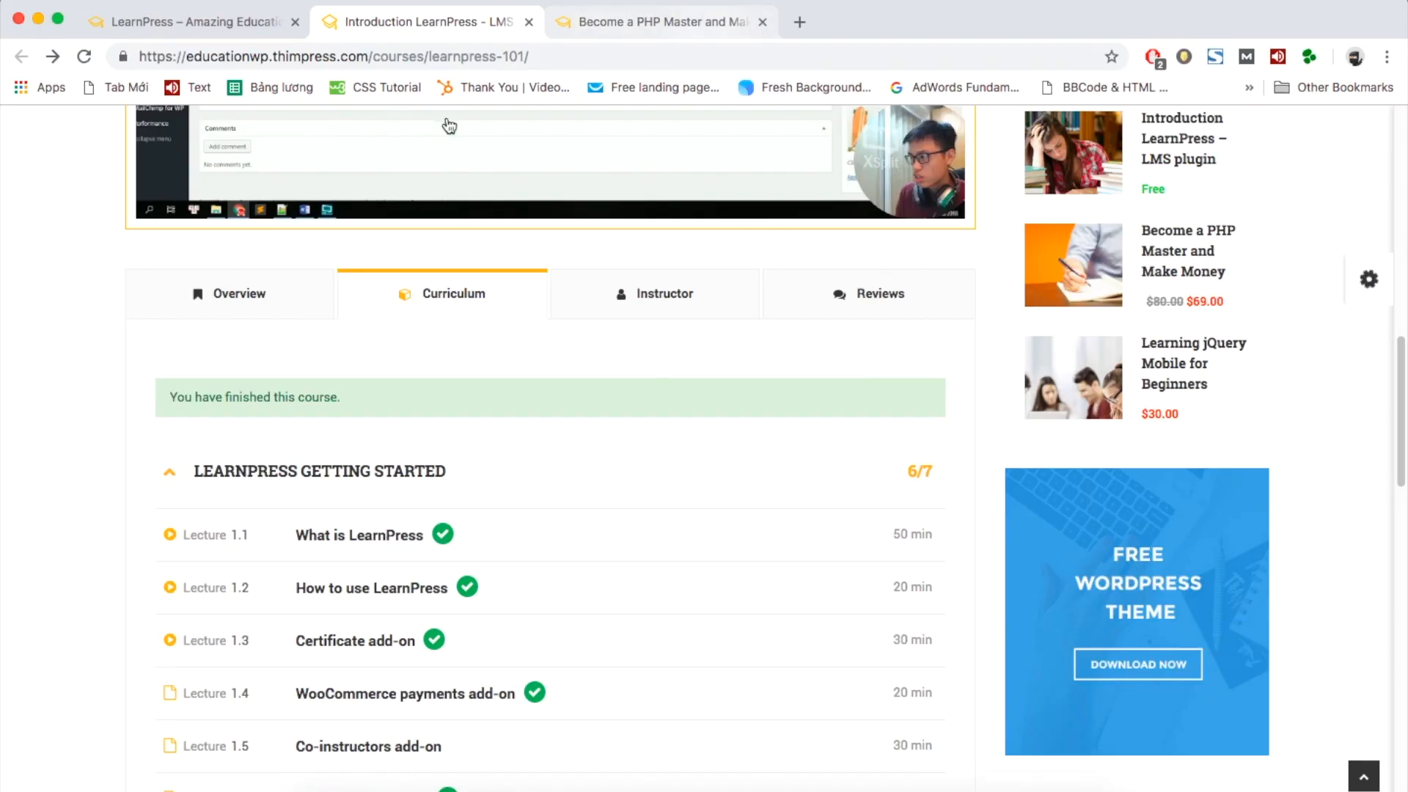
- Look through the curriculum and header of the sample course page "Introduction LearnPress – LMS plugin"
scroll(507, 358, "down", 4)
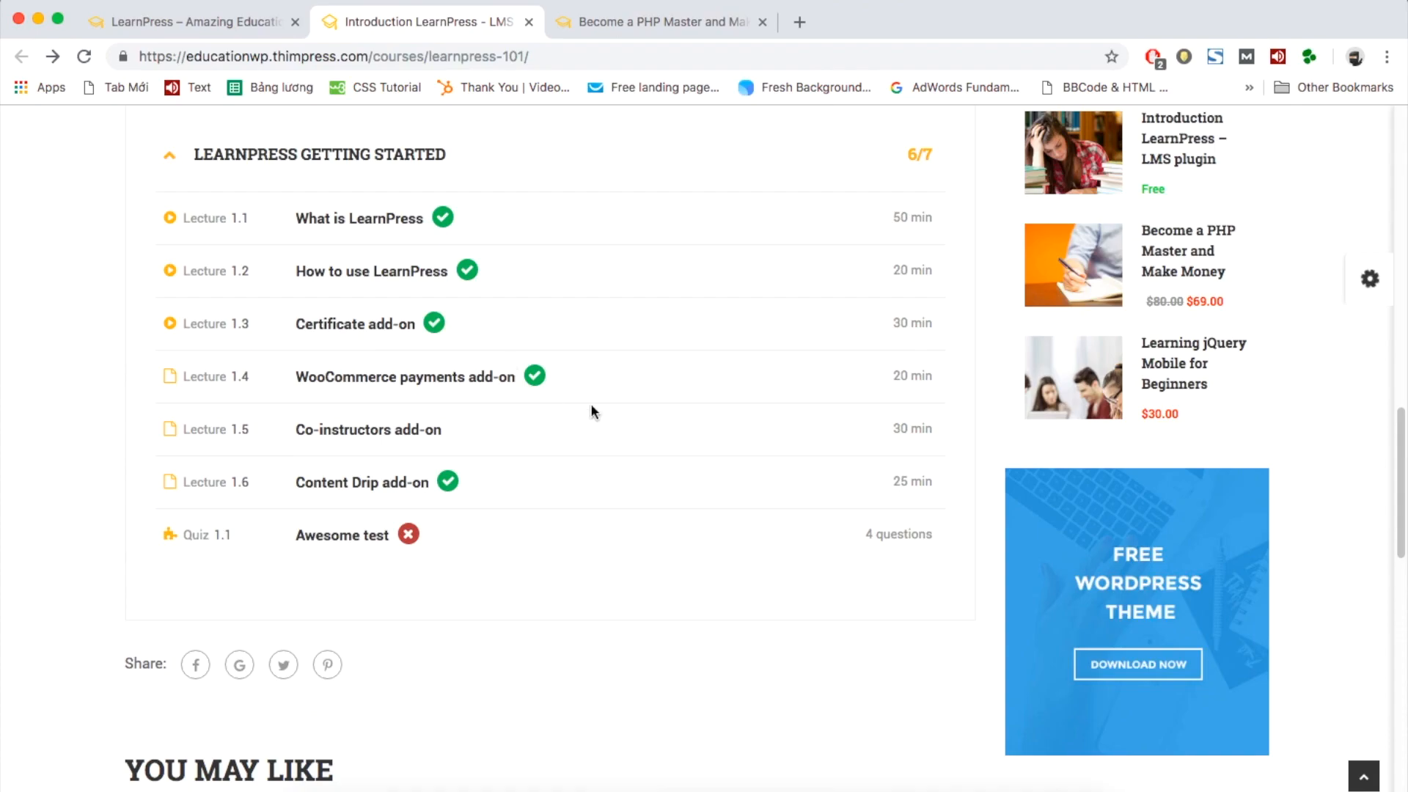
scroll(579, 416, "down", 2)
scroll(580, 416, "up", 10)
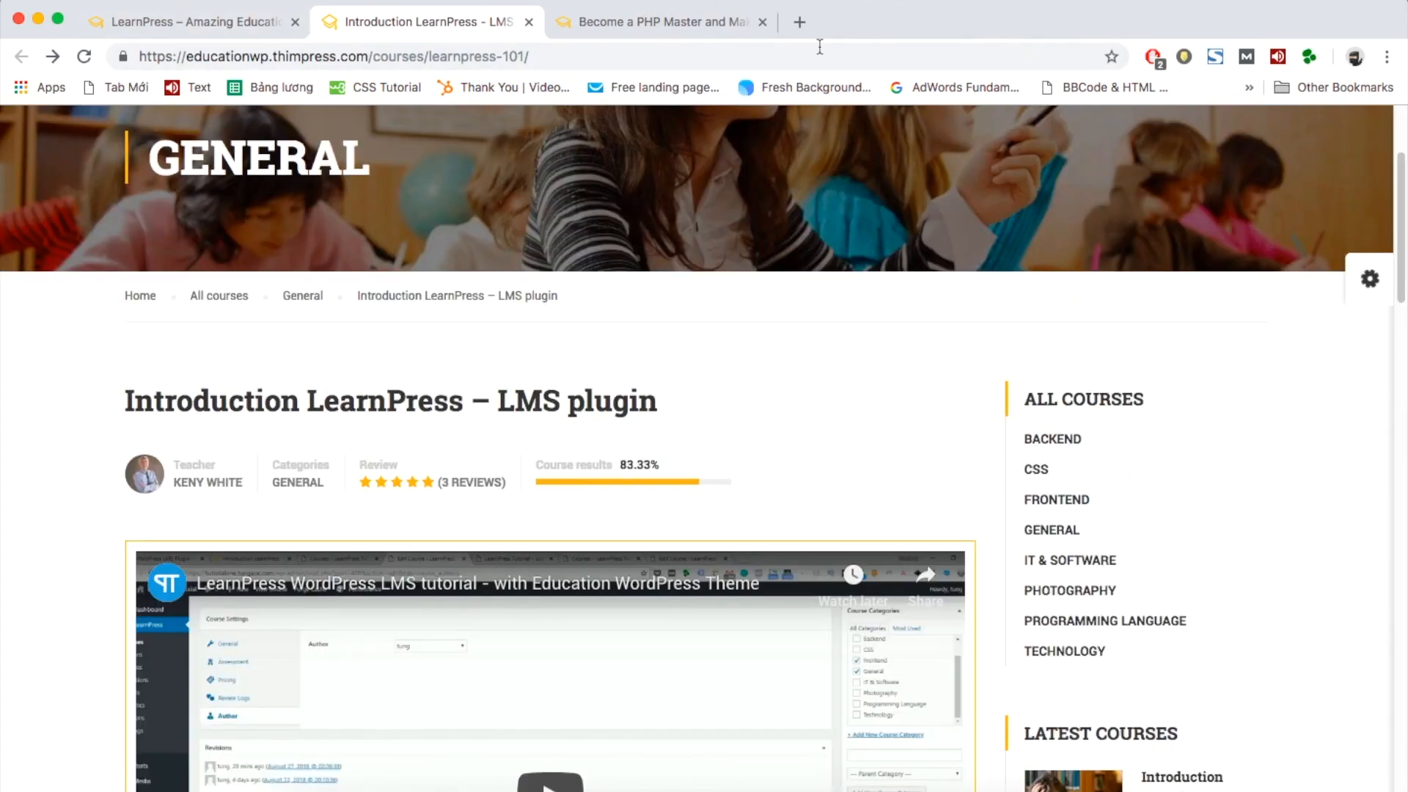
scroll(323, 147, "up", 2)
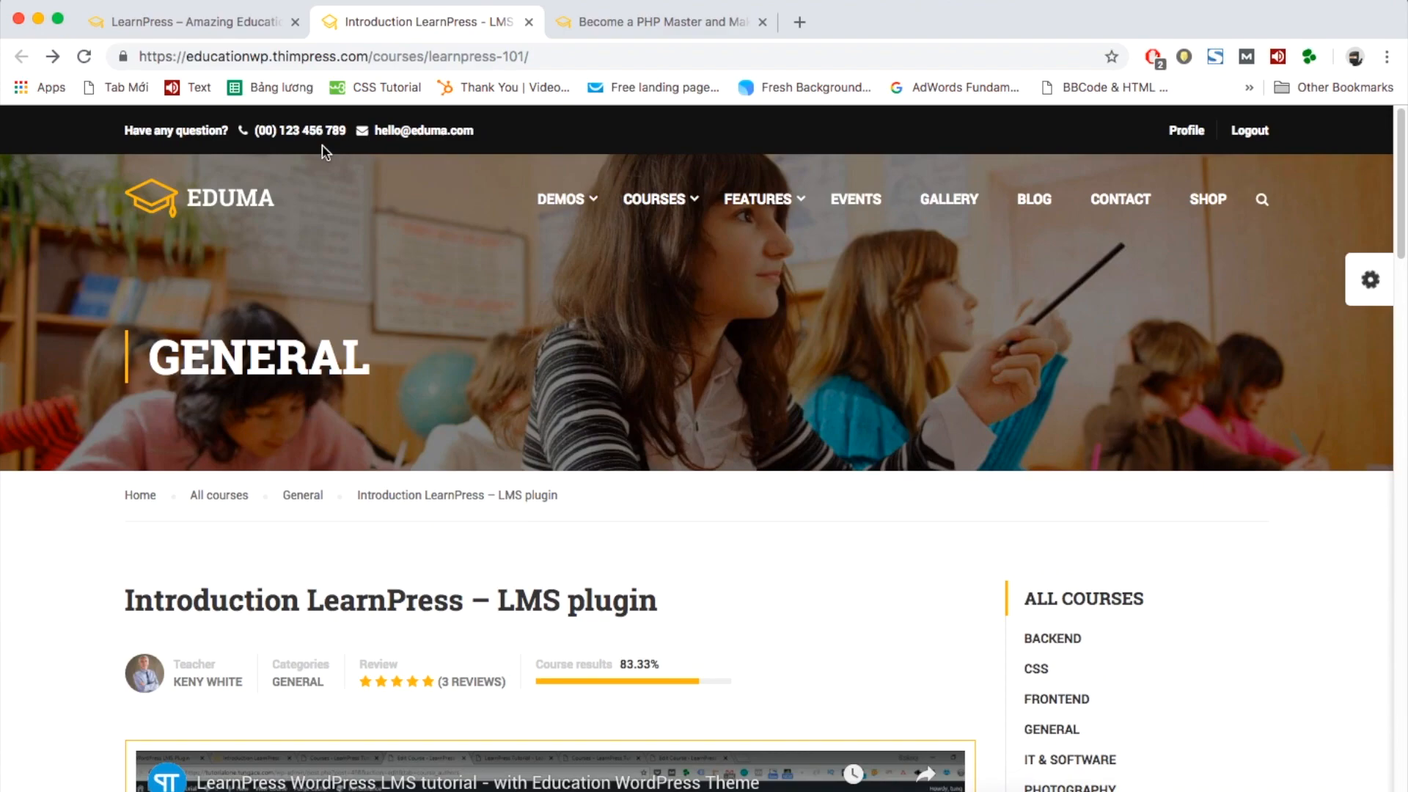
- Switch to the local LearnPress site, go to its WordPress dashboard and open the LearnPress courses list
left_click(218, 25)
scroll(525, 209, "up", 10)
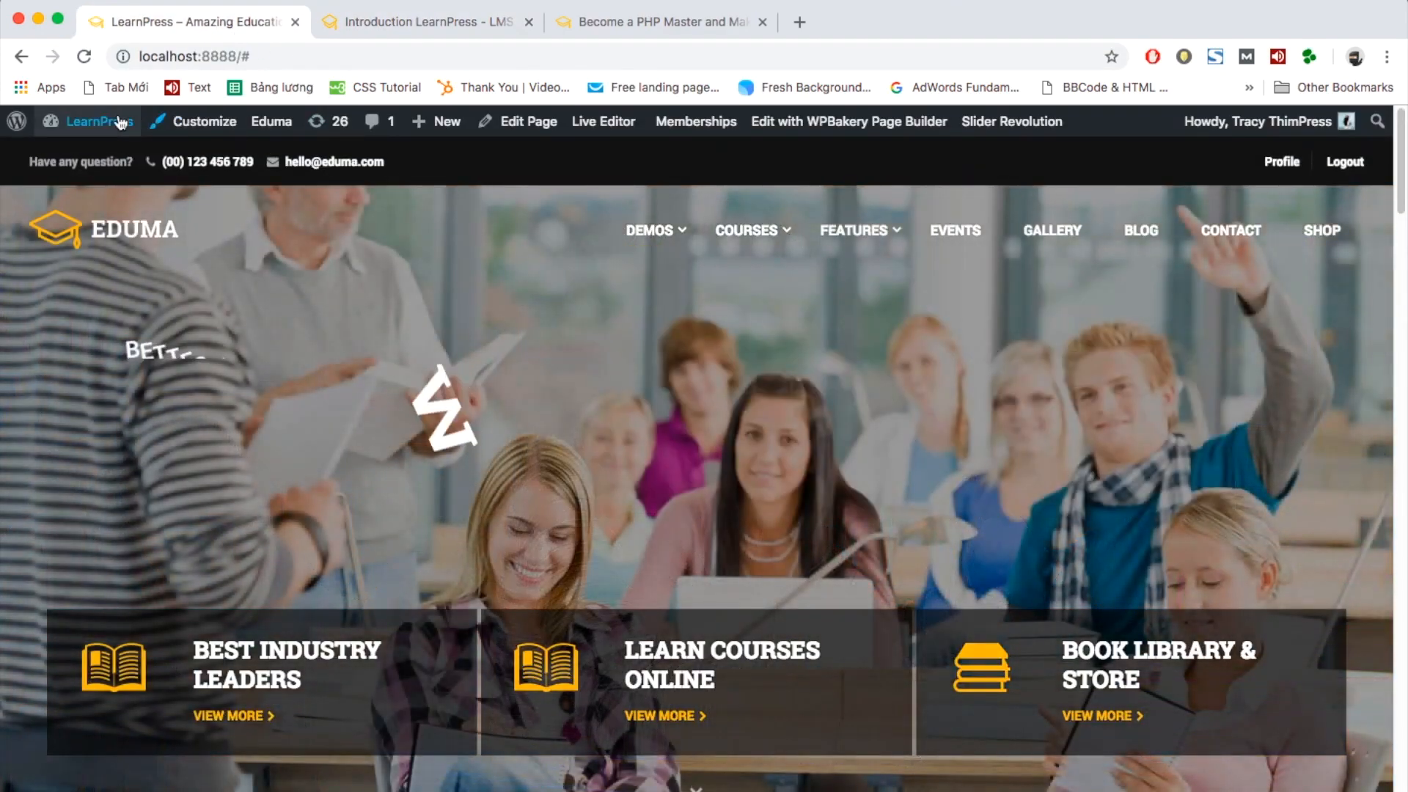
mouse_move(88, 122)
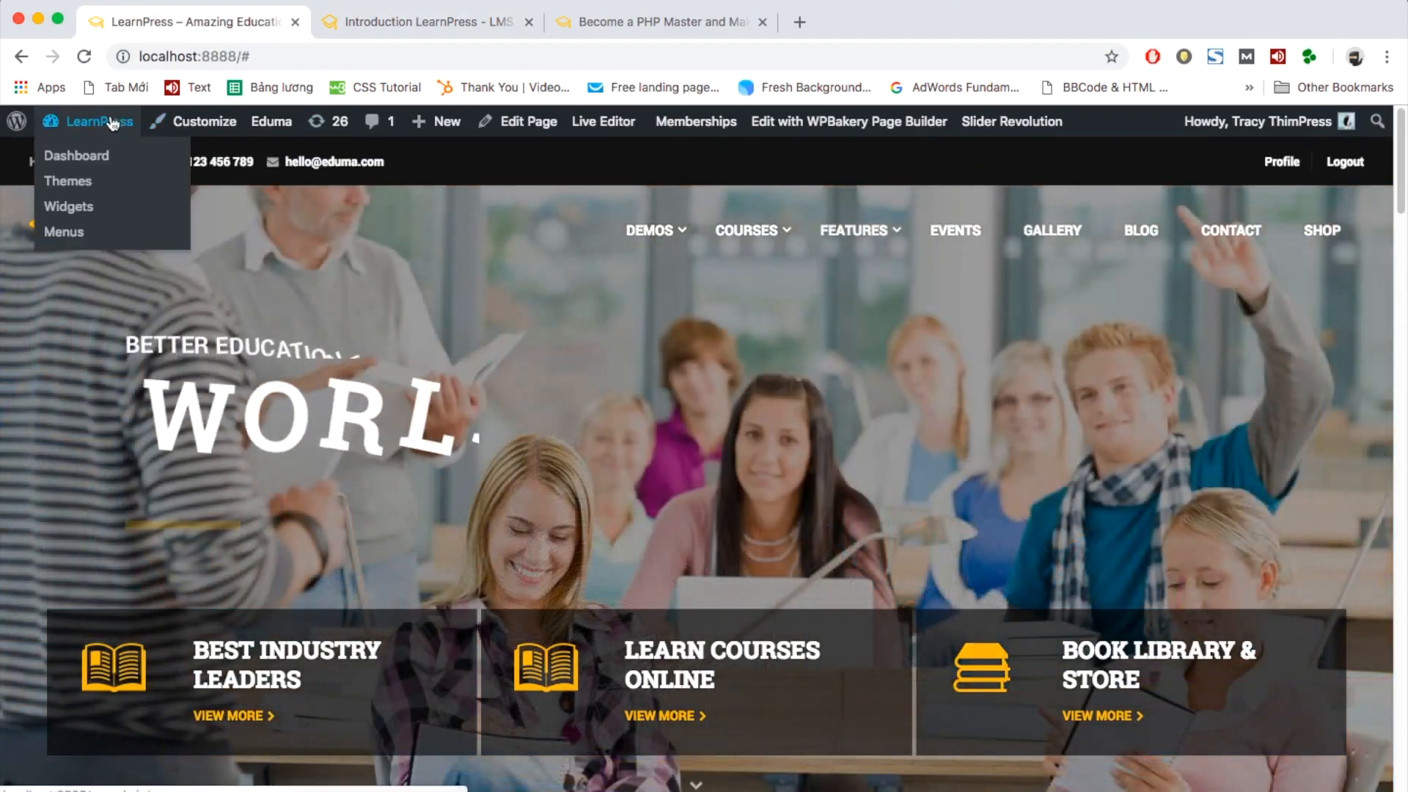
left_click(88, 165)
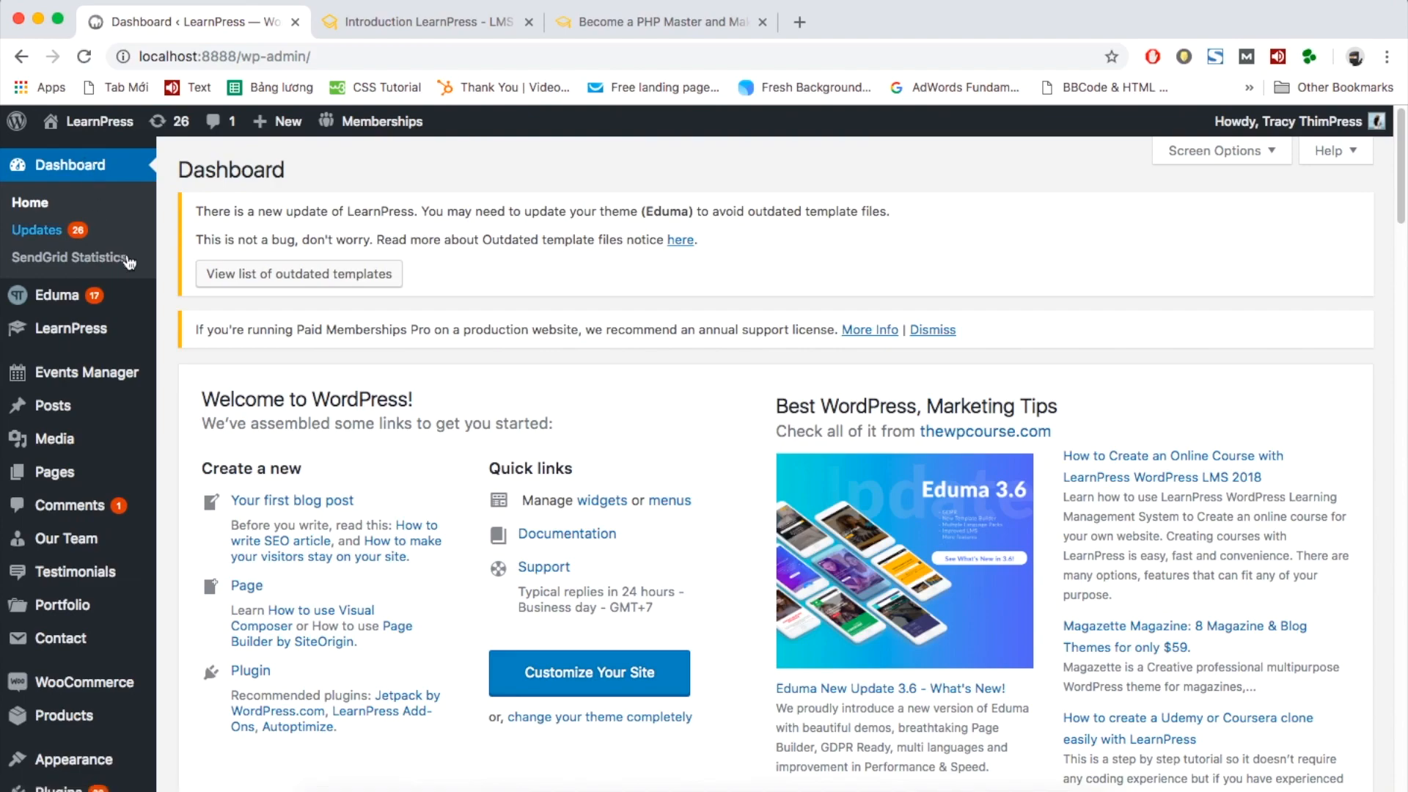
mouse_move(131, 324)
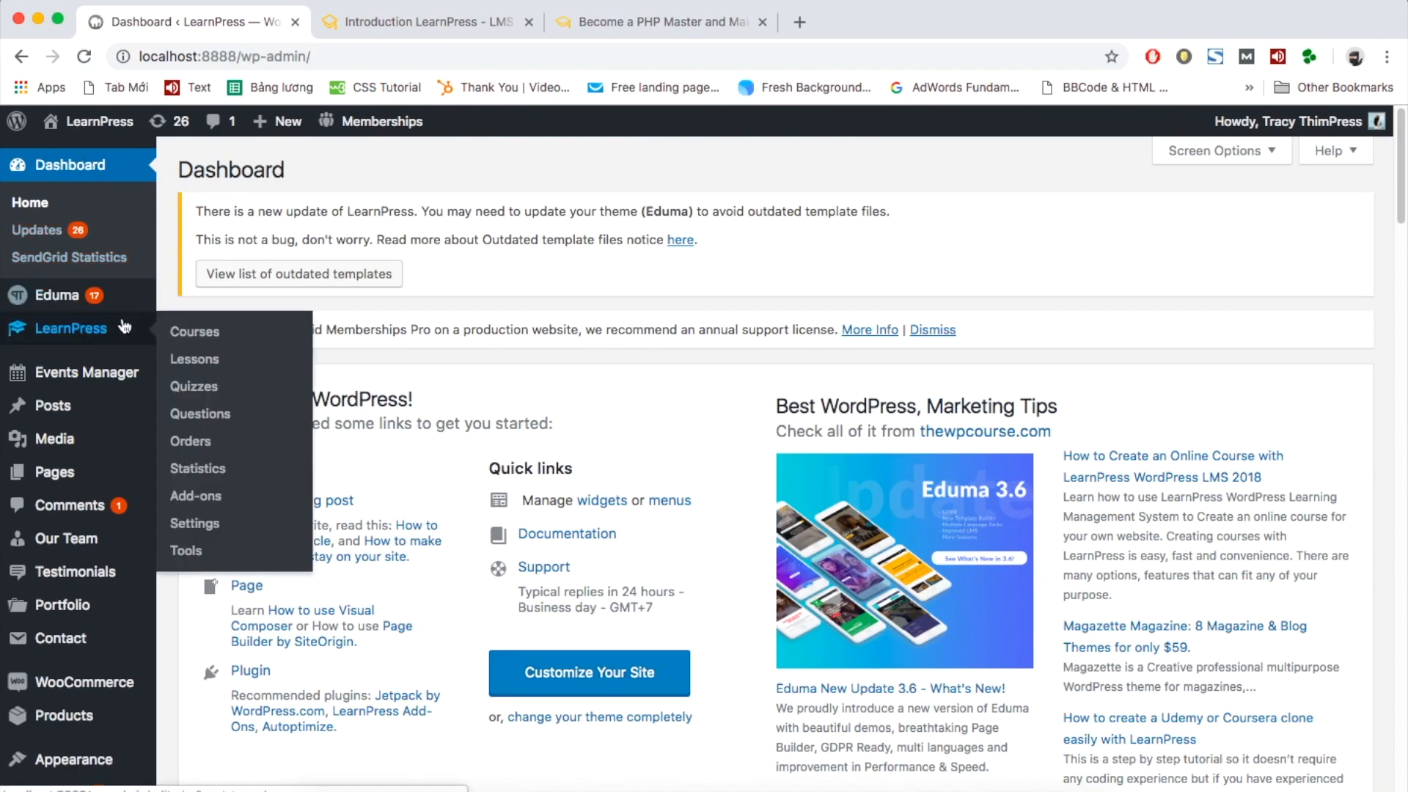
left_click(211, 345)
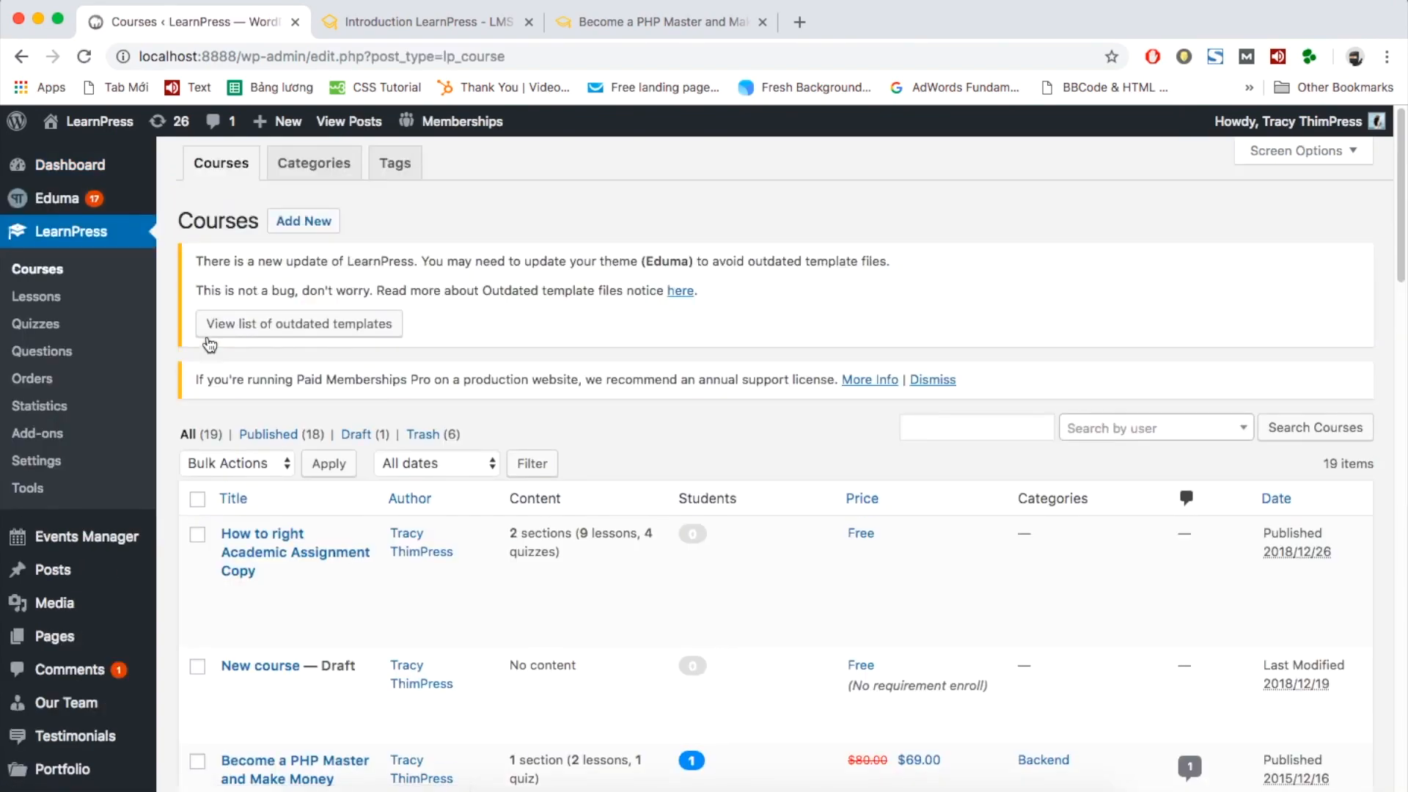
- Create a new course titled "Introduction LearnPress - LMS Plugin"
scroll(426, 728, "down", 2)
scroll(426, 728, "up", 2)
left_click(289, 224)
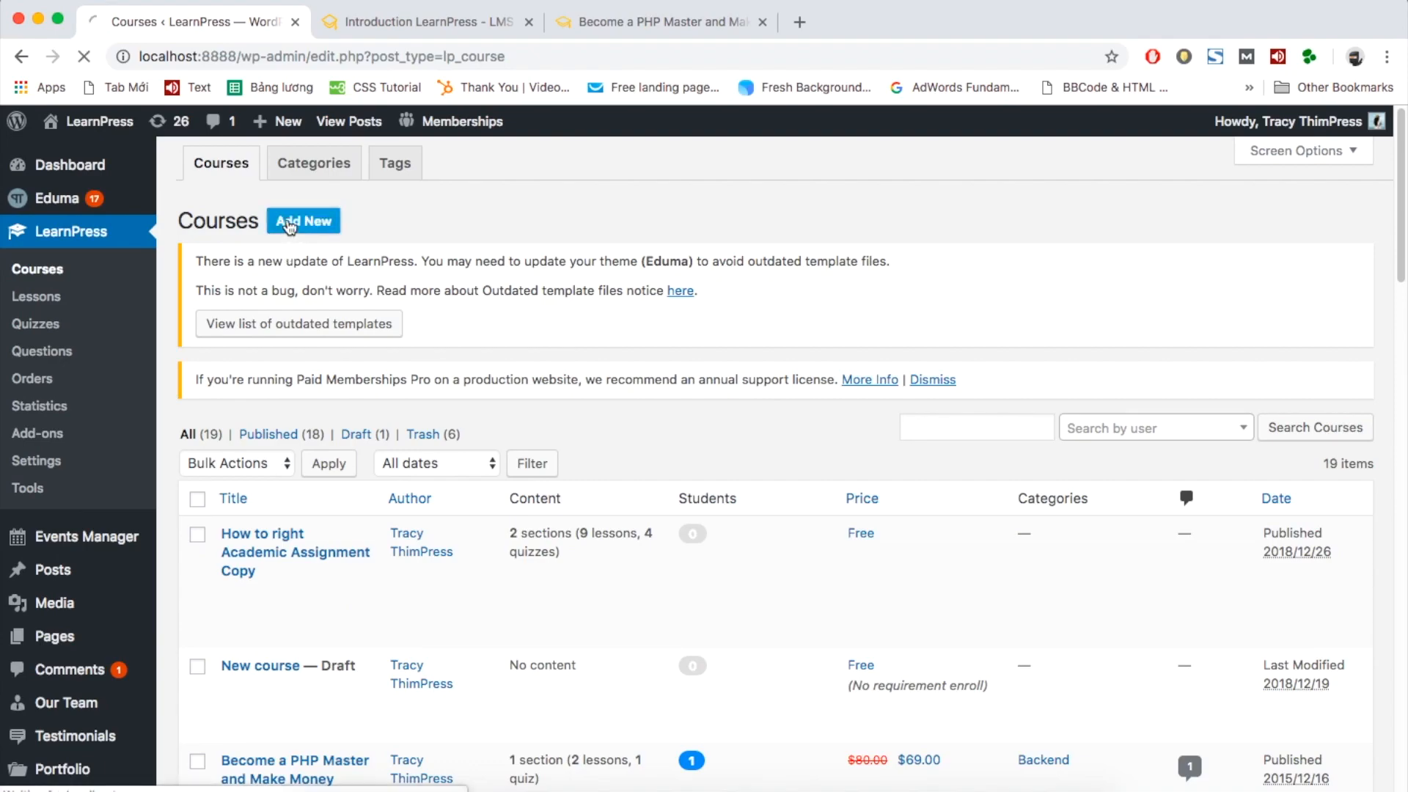
left_click(283, 449)
type("Introduction LearnPress - LMS Plugin")
- Write "Description about the course" as the course description, followed by the bullets Name, Purpose, Length, Tutor, Course outline and "et."
left_click(597, 638)
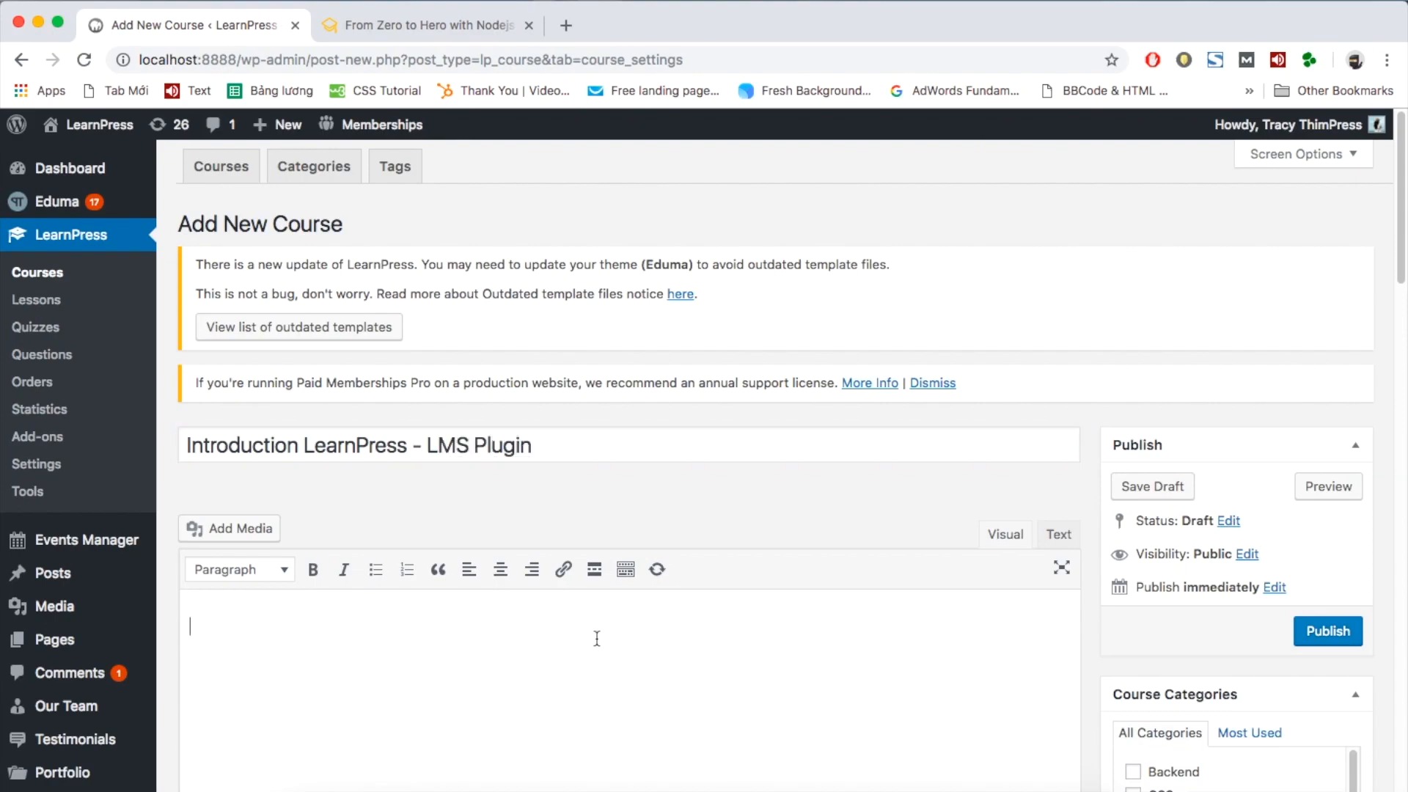
scroll(597, 639, "down", 2)
type("Description about the cour")
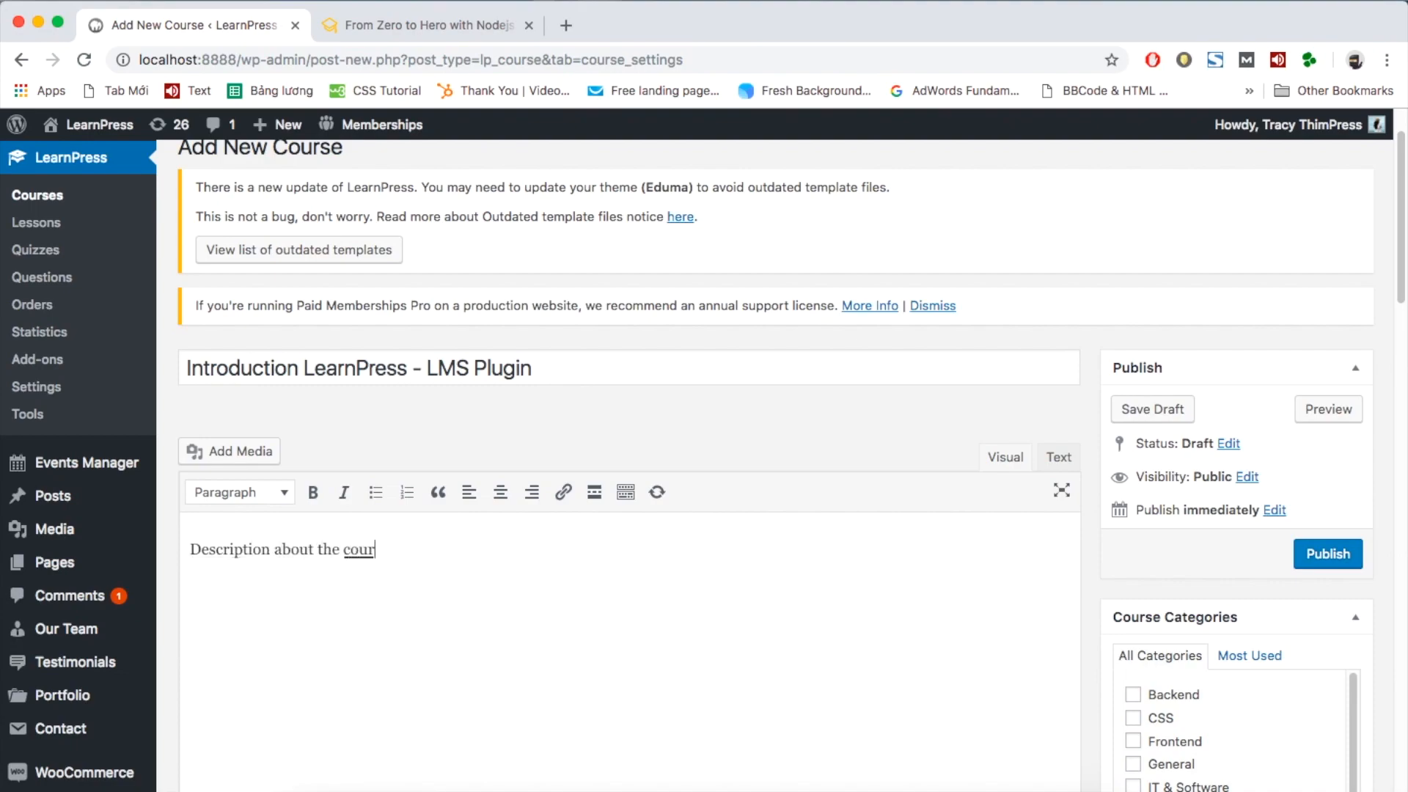
type("se")
key("Return")
type("- ")
type("Name")
key("Return")
type("Purpose")
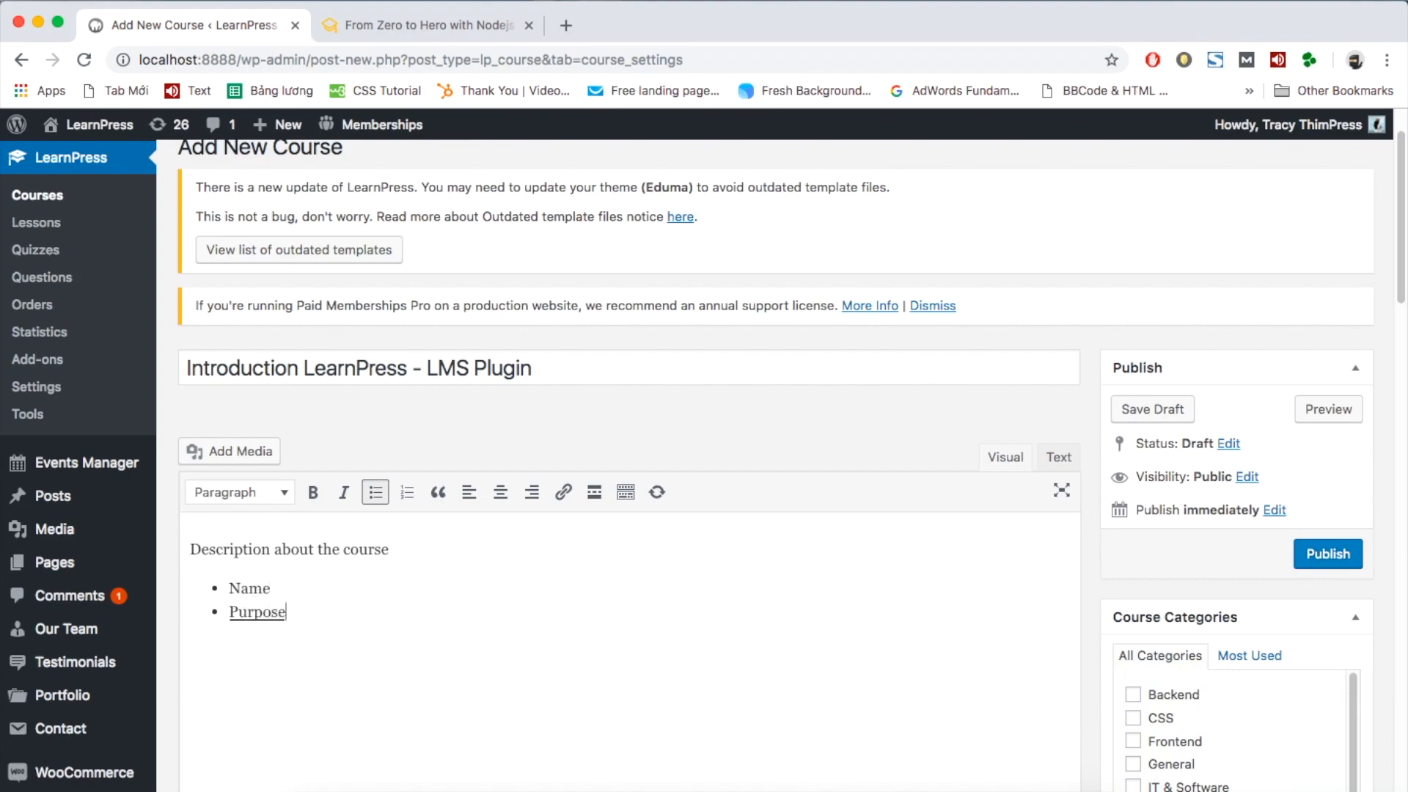
key("Return")
type("Length Tutor")
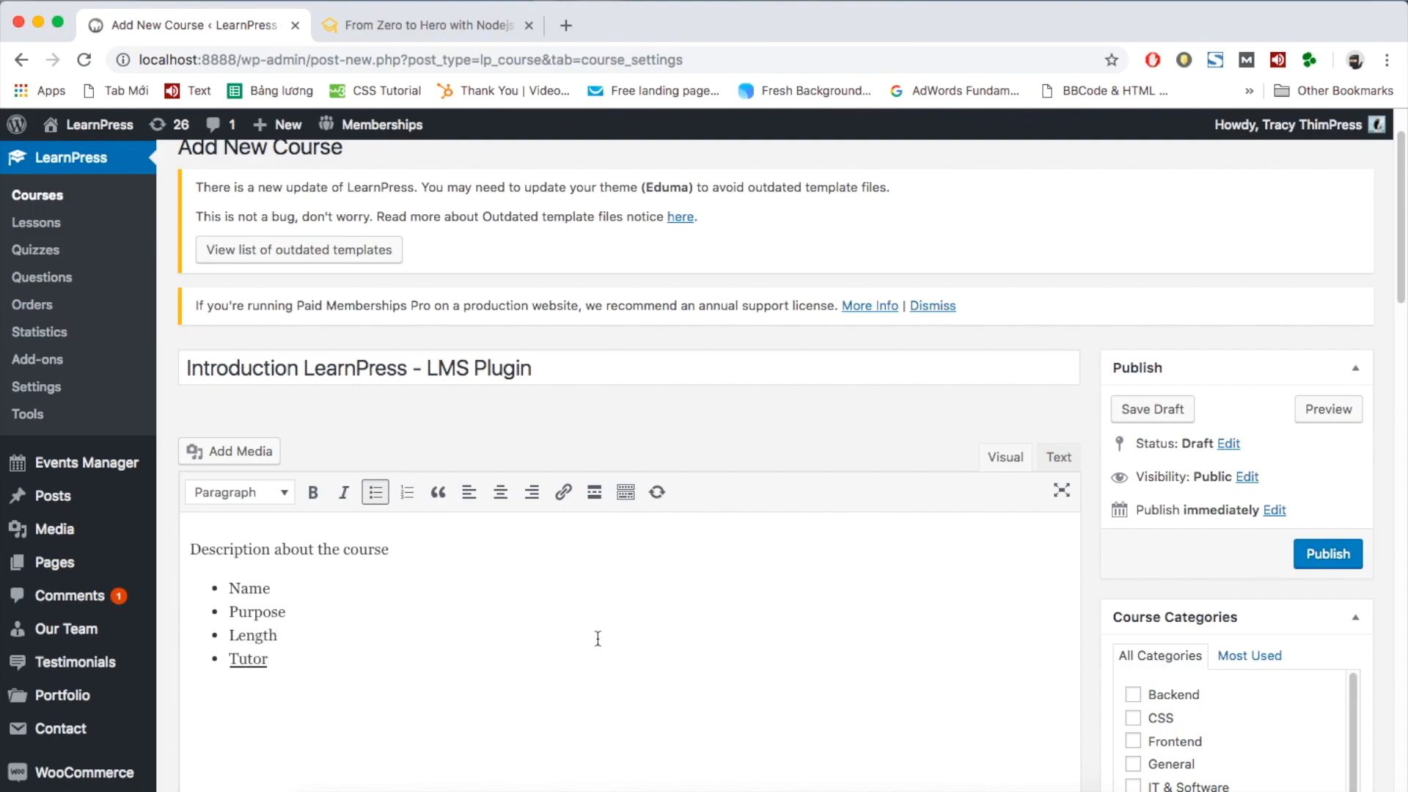
key("Return")
type("Course outline")
key("Return")
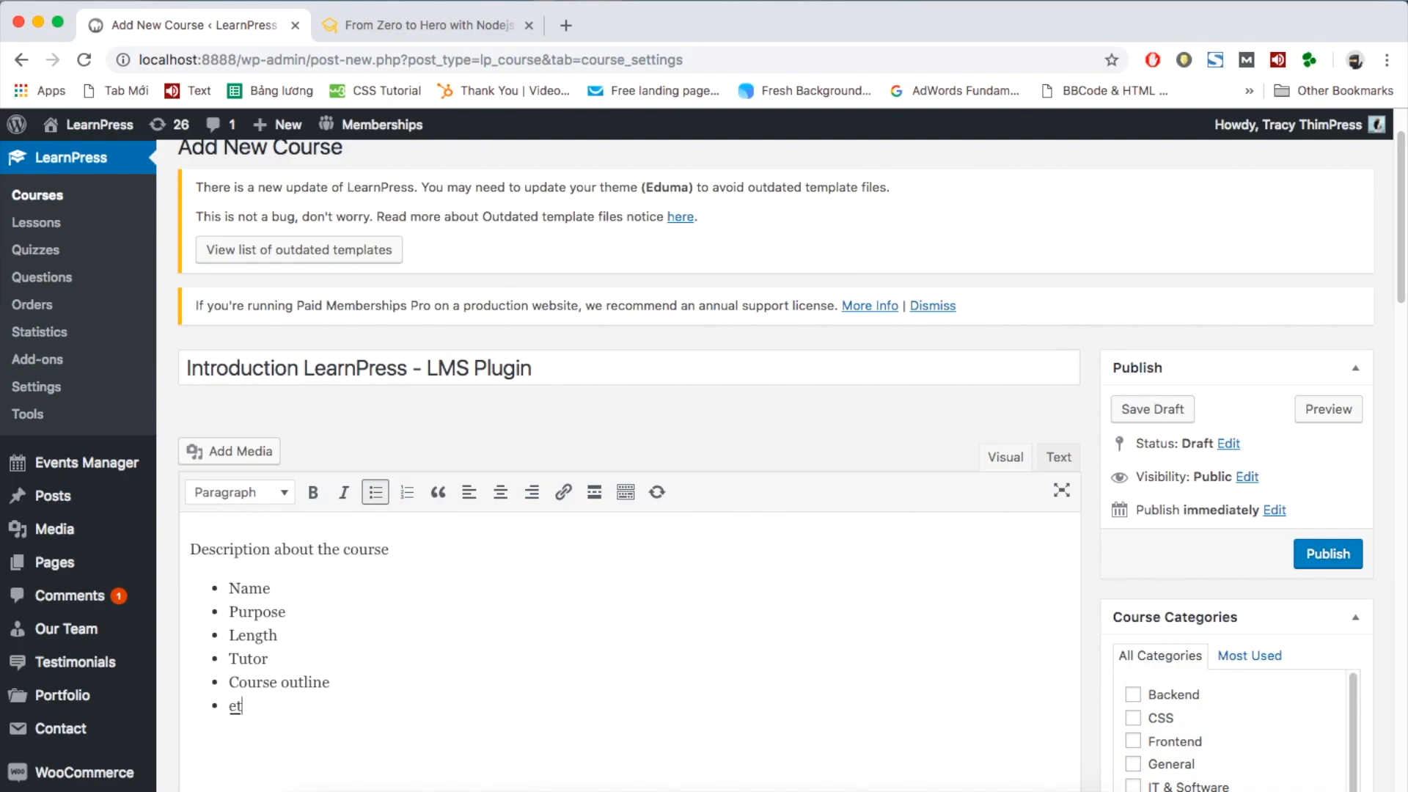
- Assign the course to the General category
scroll(598, 539, "down", 4)
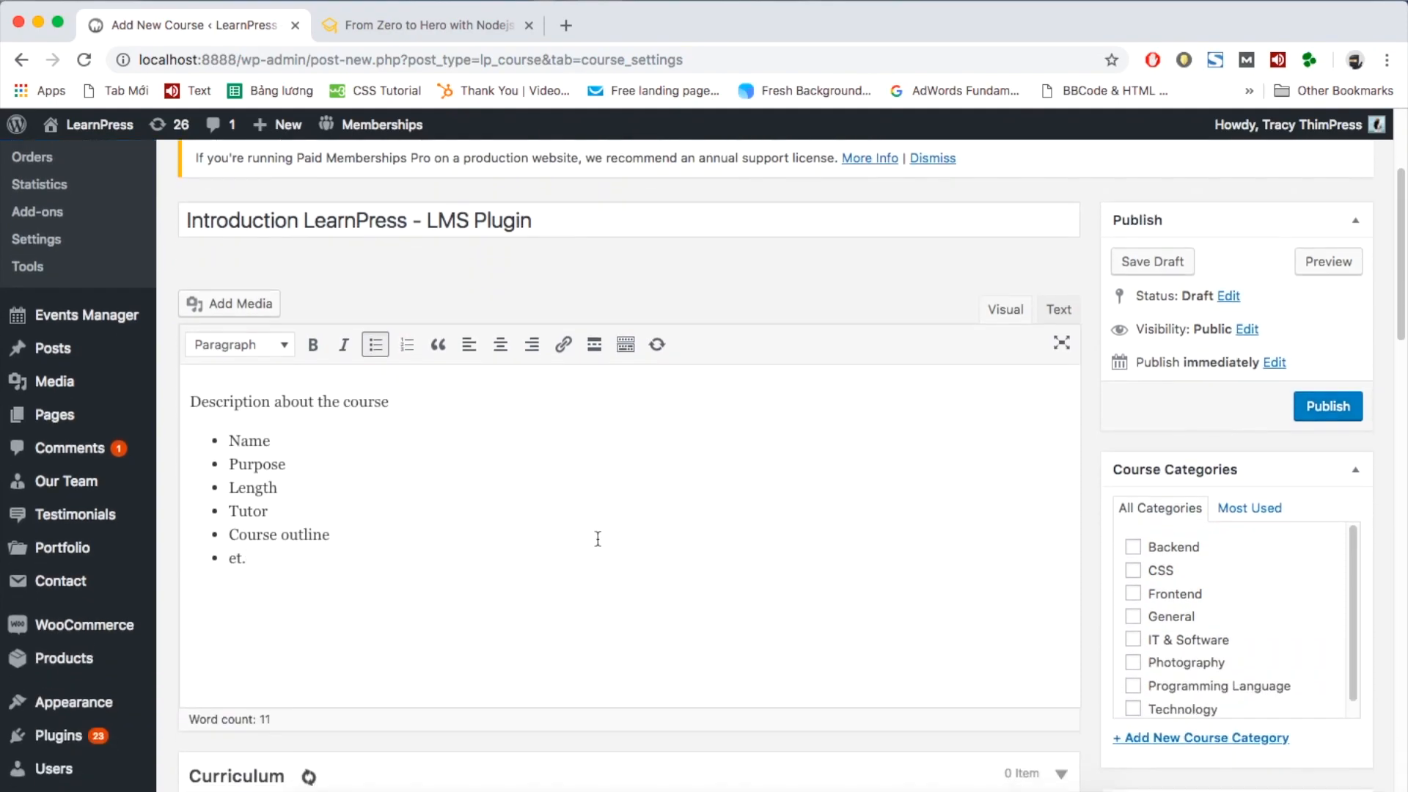
scroll(1129, 528, "down", 1)
left_click(1135, 579)
- Add a curriculum section named "Chapter 1: Introduction - Getting started"
scroll(1081, 572, "down", 5)
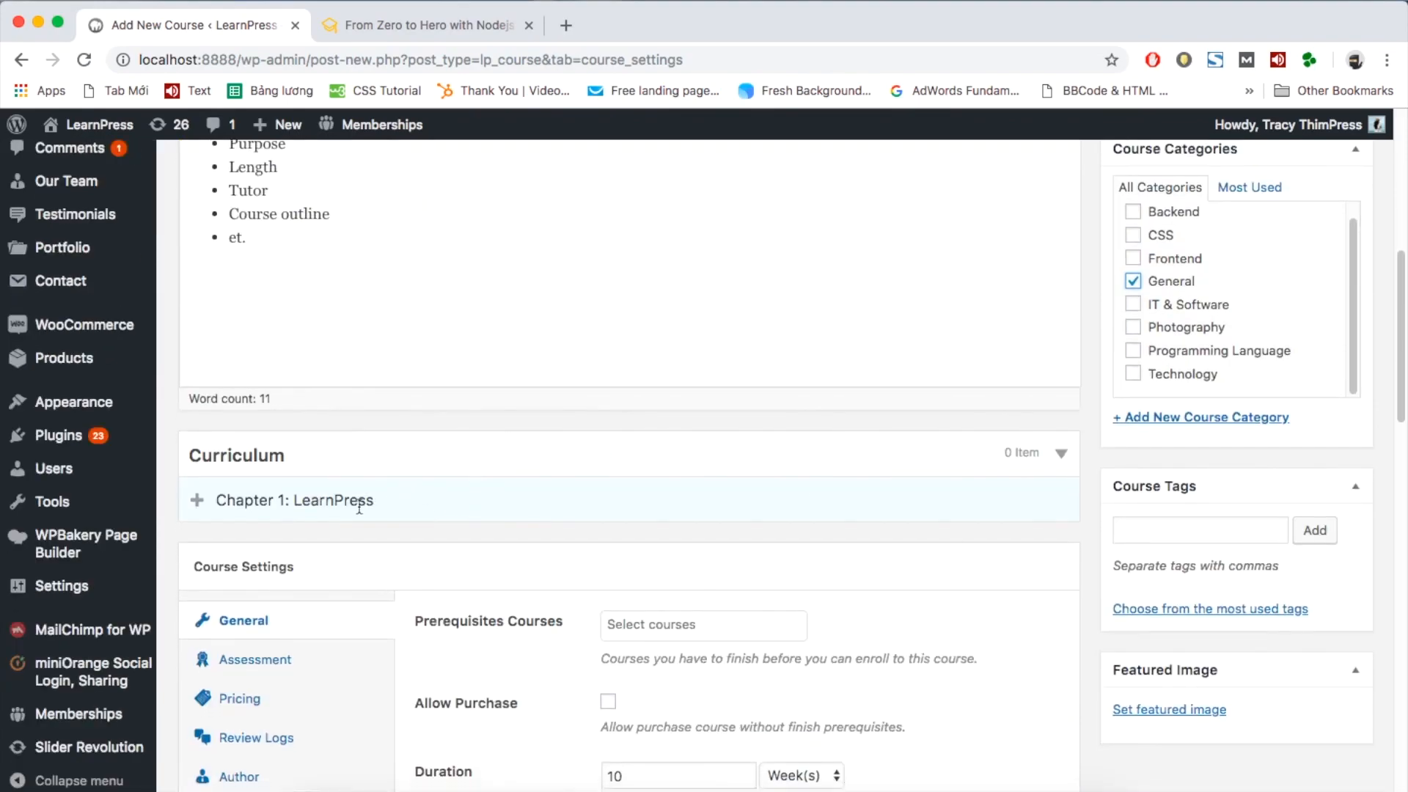
left_click_drag(422, 500, 236, 484)
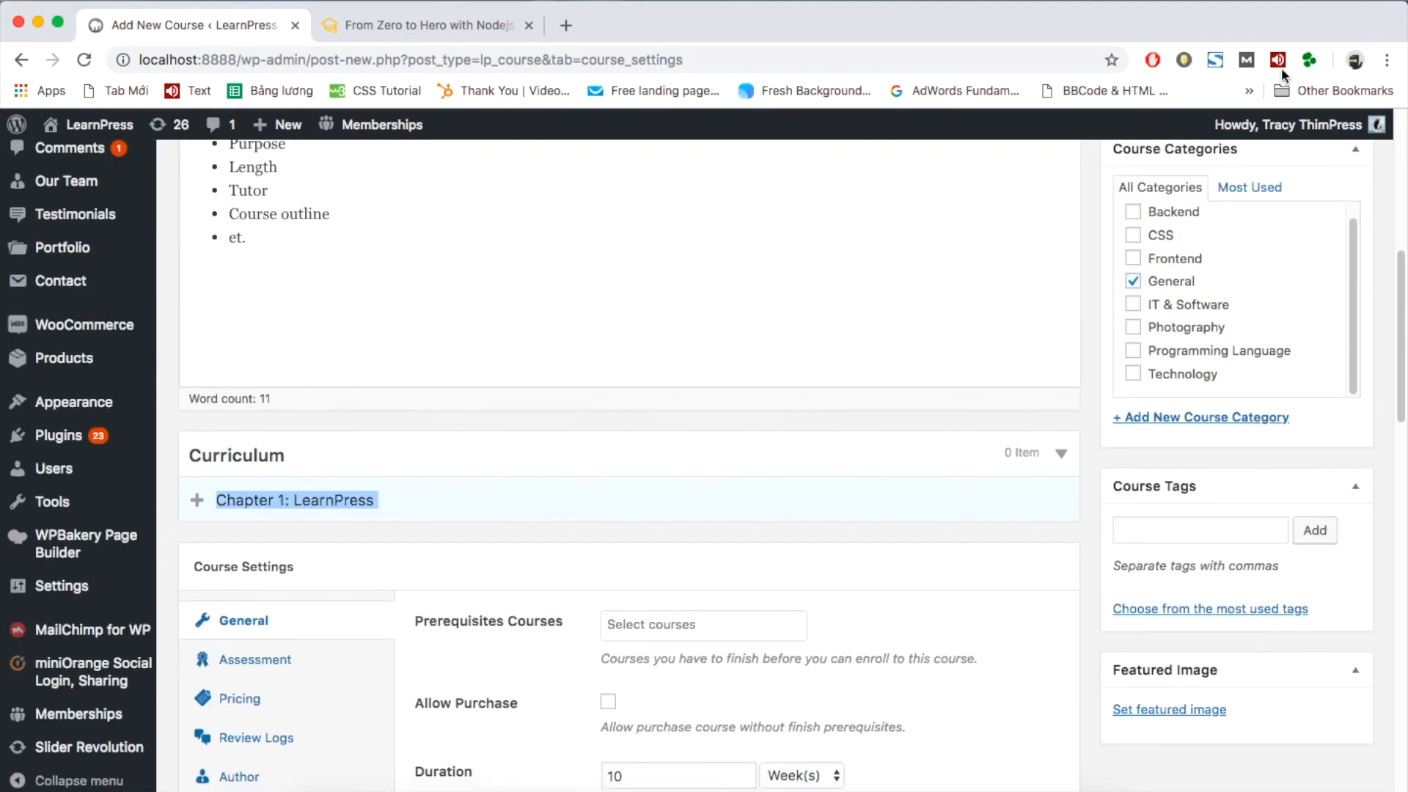
type("Chapter 1: Introduction - Getting started")
key("Return")
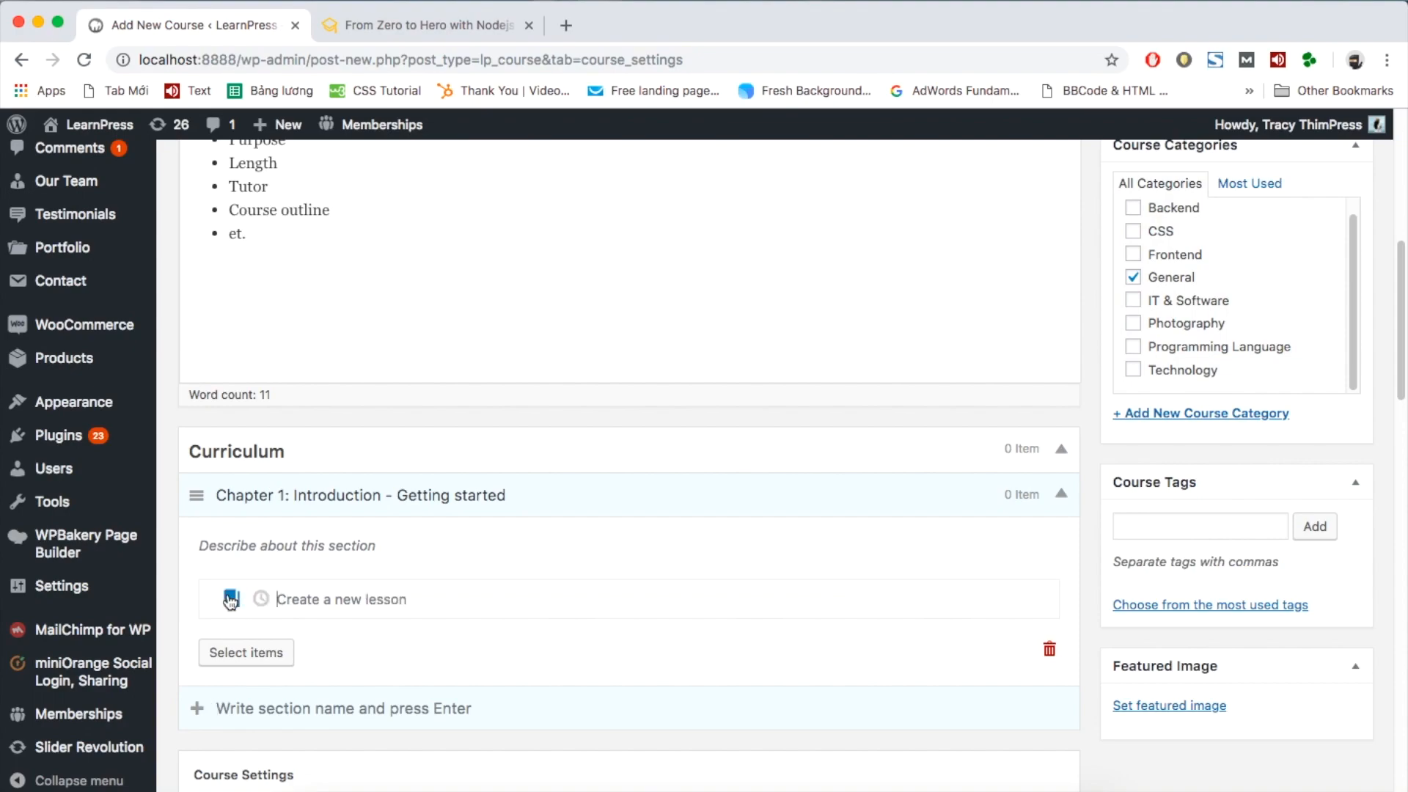
- Add to Chapter 1 "Lesson 1: What is LearnPress", "Lesson 2: Premium theme for LearnPress" and "Lesson 3: Premium add-ons for LearnPress"
type("Lesson 1: What is LearnPress")
key("Return")
type("Lesson 2: LearnPress")
key("BackSpace")
key("BackSpace")
key("BackSpace")
key("BackSpace")
key("BackSpace")
key("BackSpace")
key("BackSpace")
key("BackSpace")
key("BackSpace")
key("BackSpace")
key("BackSpace")
type("Premium theme for LearnPress")
key("Return")
type("Lesson 3: Premium add-ons for Leanr")
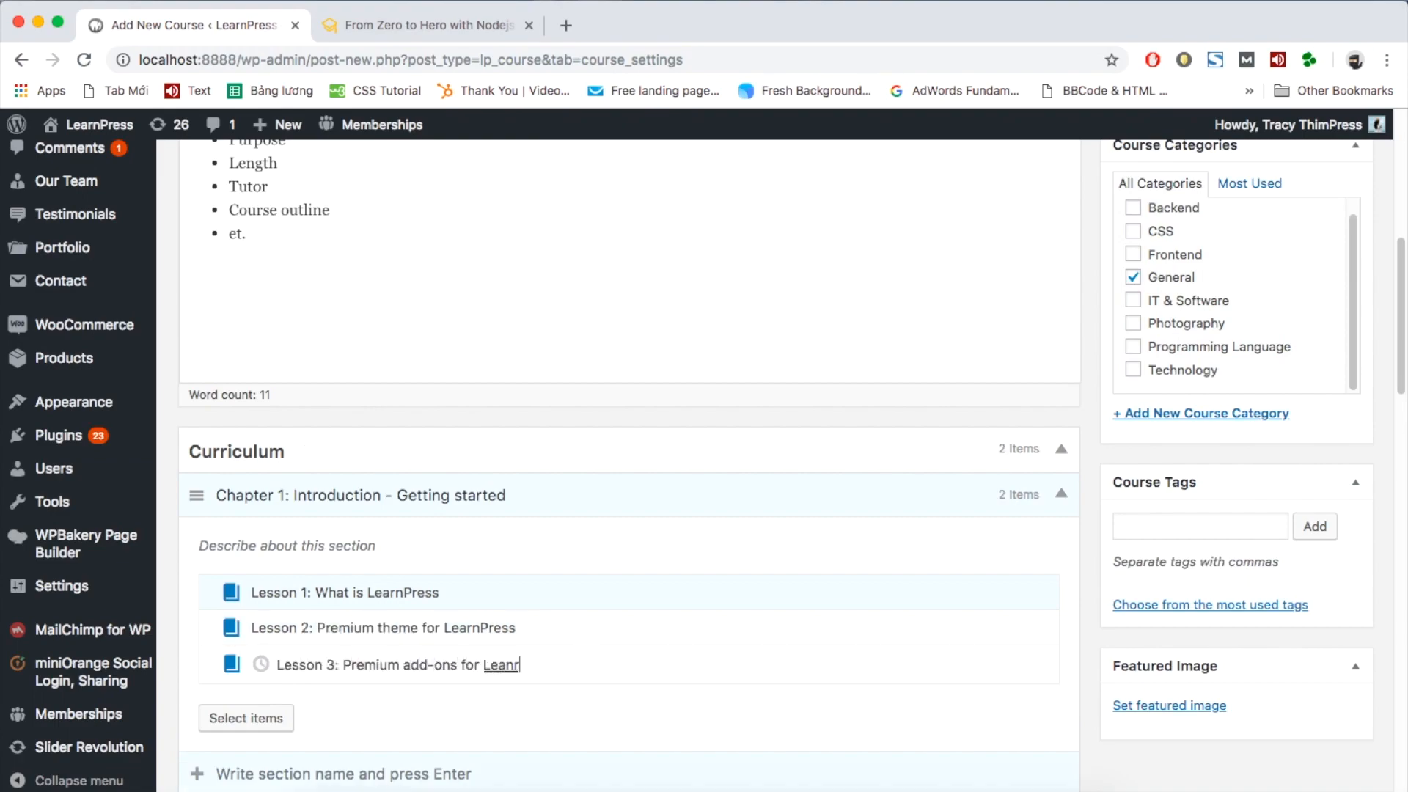
key("Return")
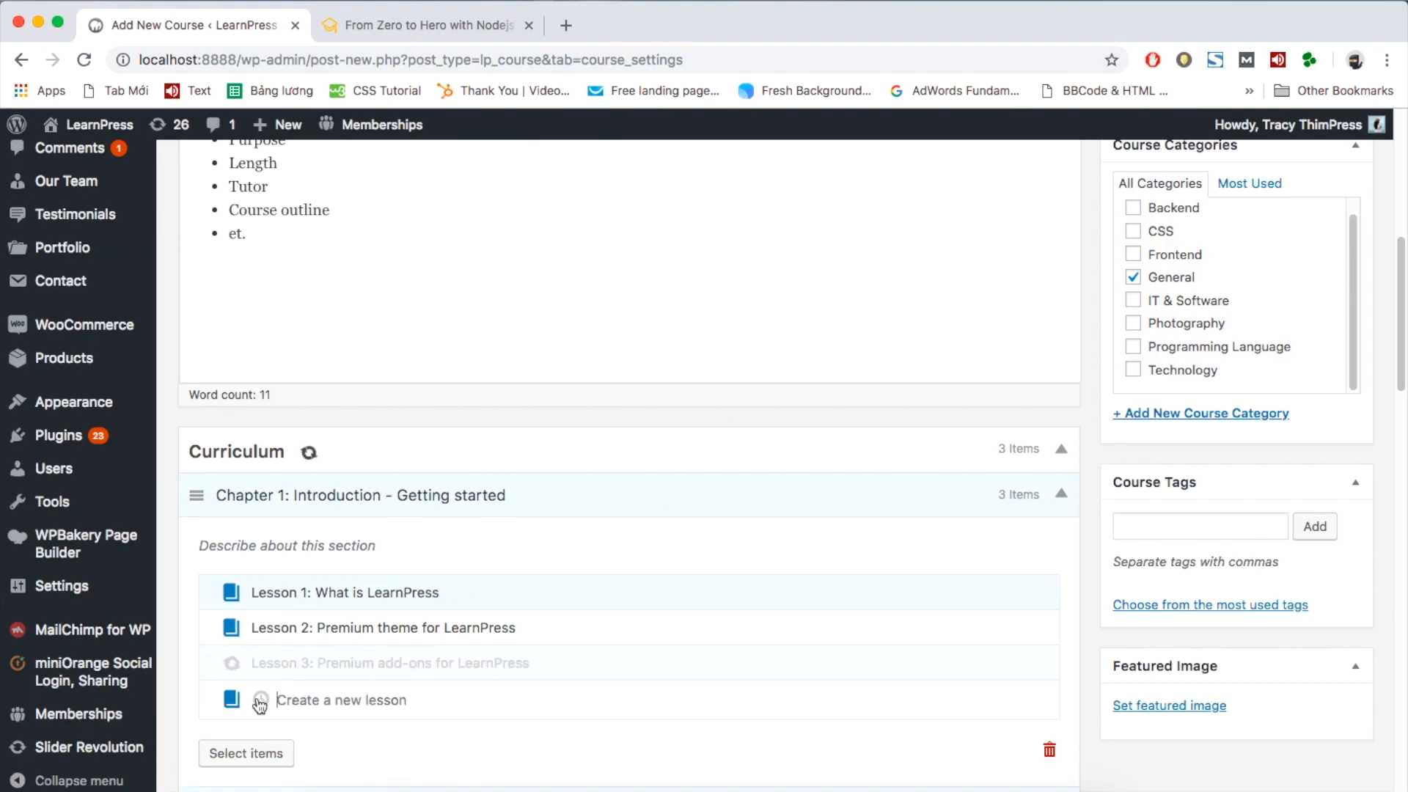
- Add a quiz named "Quiz 1: LearnPress Quiz" below the three lessons in Chapter 1
scroll(371, 559, "down", 1)
type("Quiz 1: Learn")
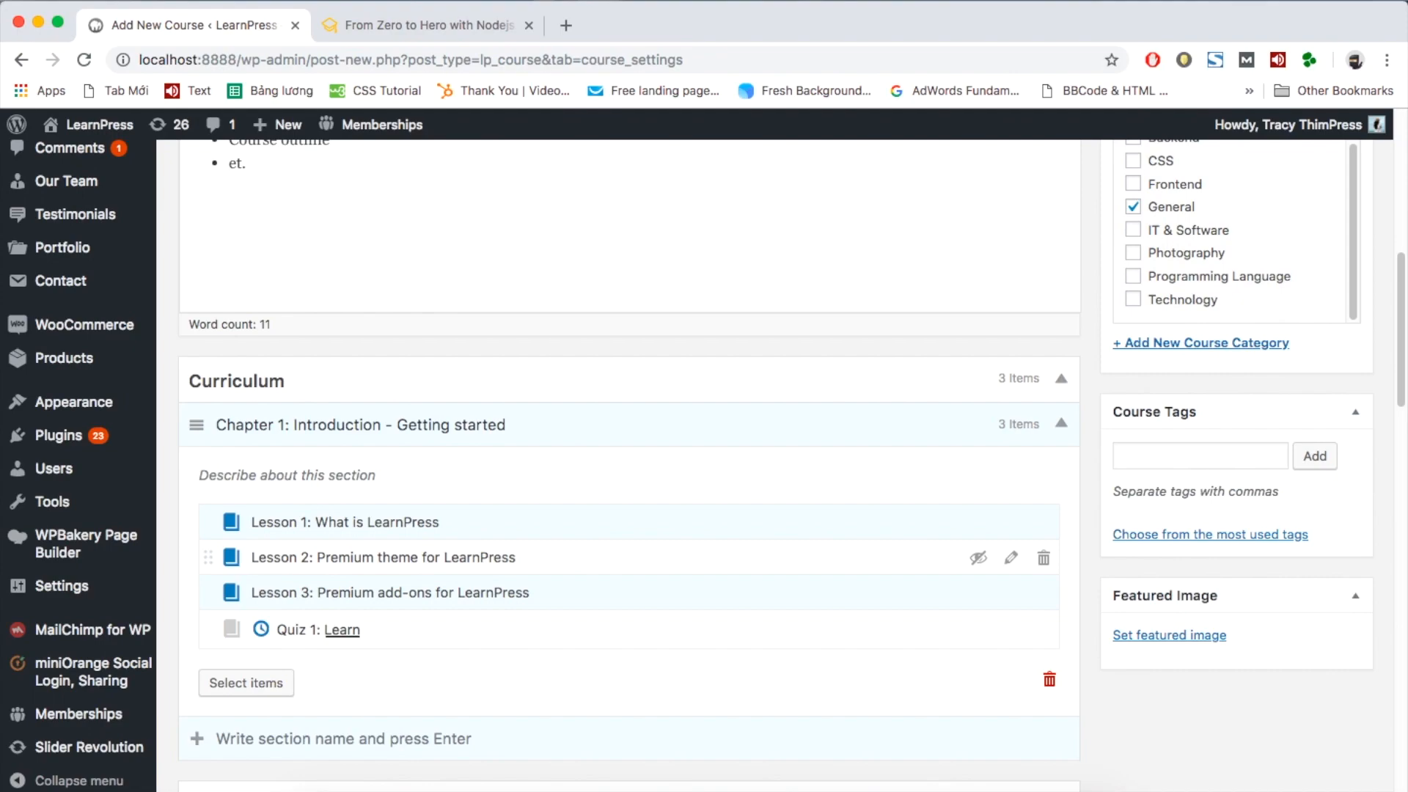
type("Press Quizz")
scroll(319, 702, "down", 1)
key("Return")
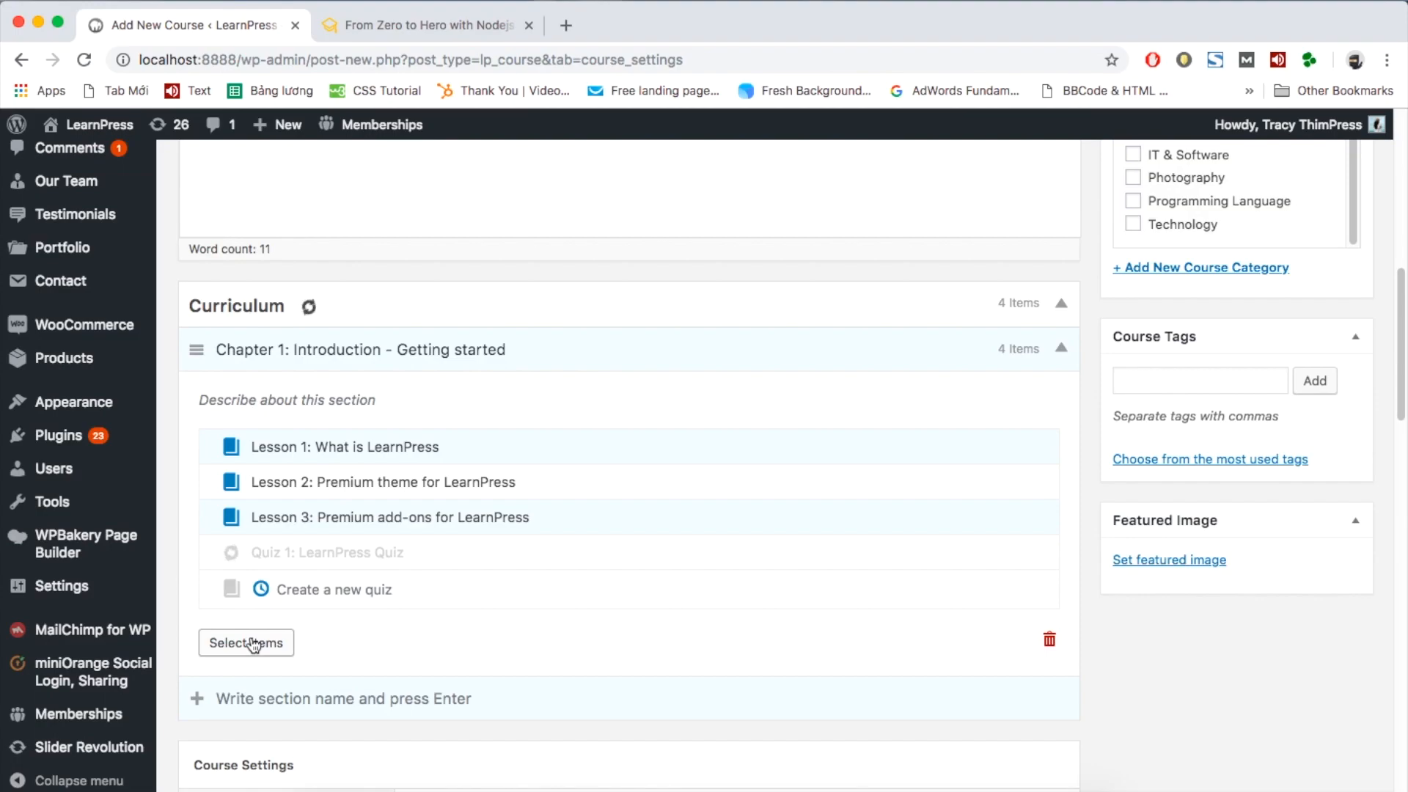
left_click(245, 647)
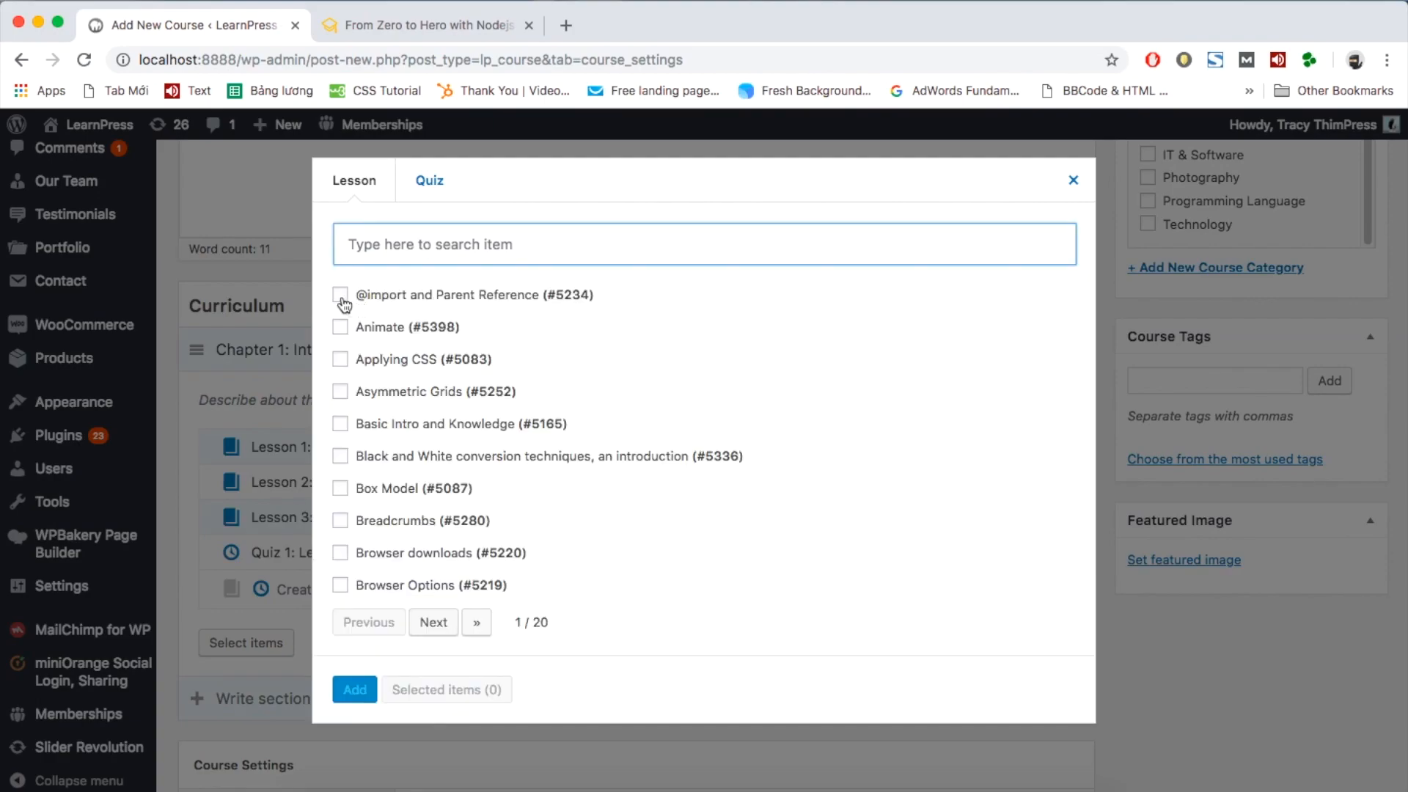
left_click(342, 297)
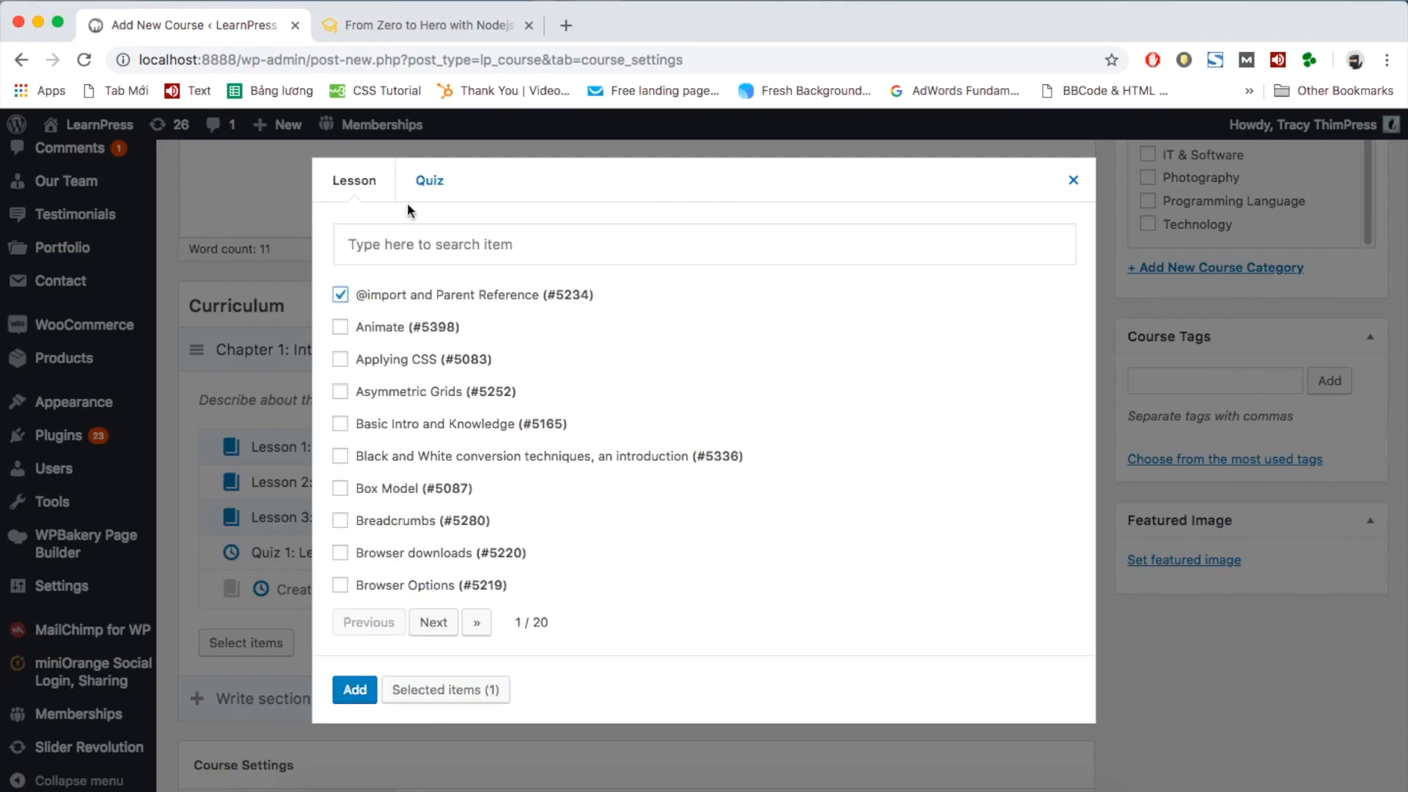
left_click(339, 294)
left_click(356, 691)
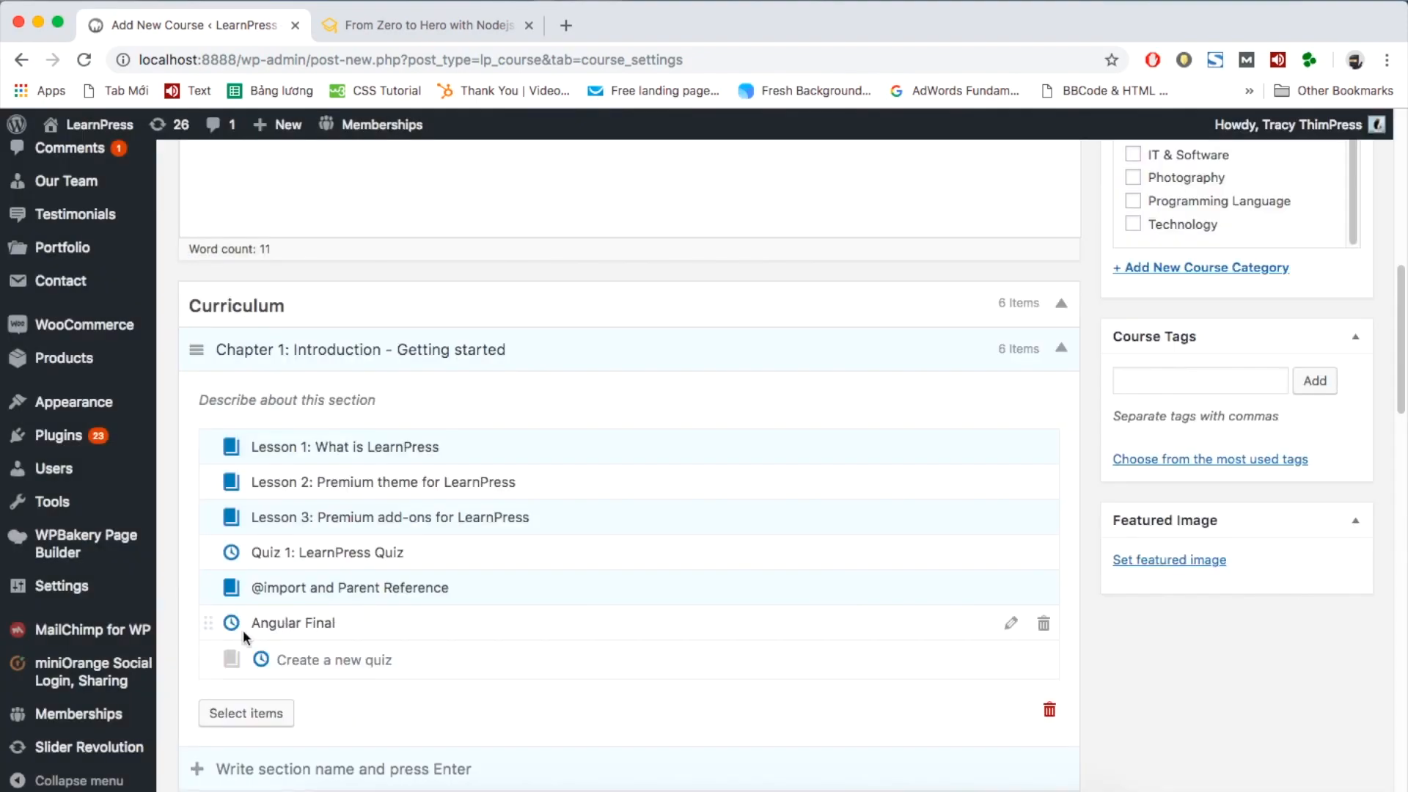
- Add a second curriculum section named "Chapter 2: Tutorial videos"
scroll(320, 622, "down", 3)
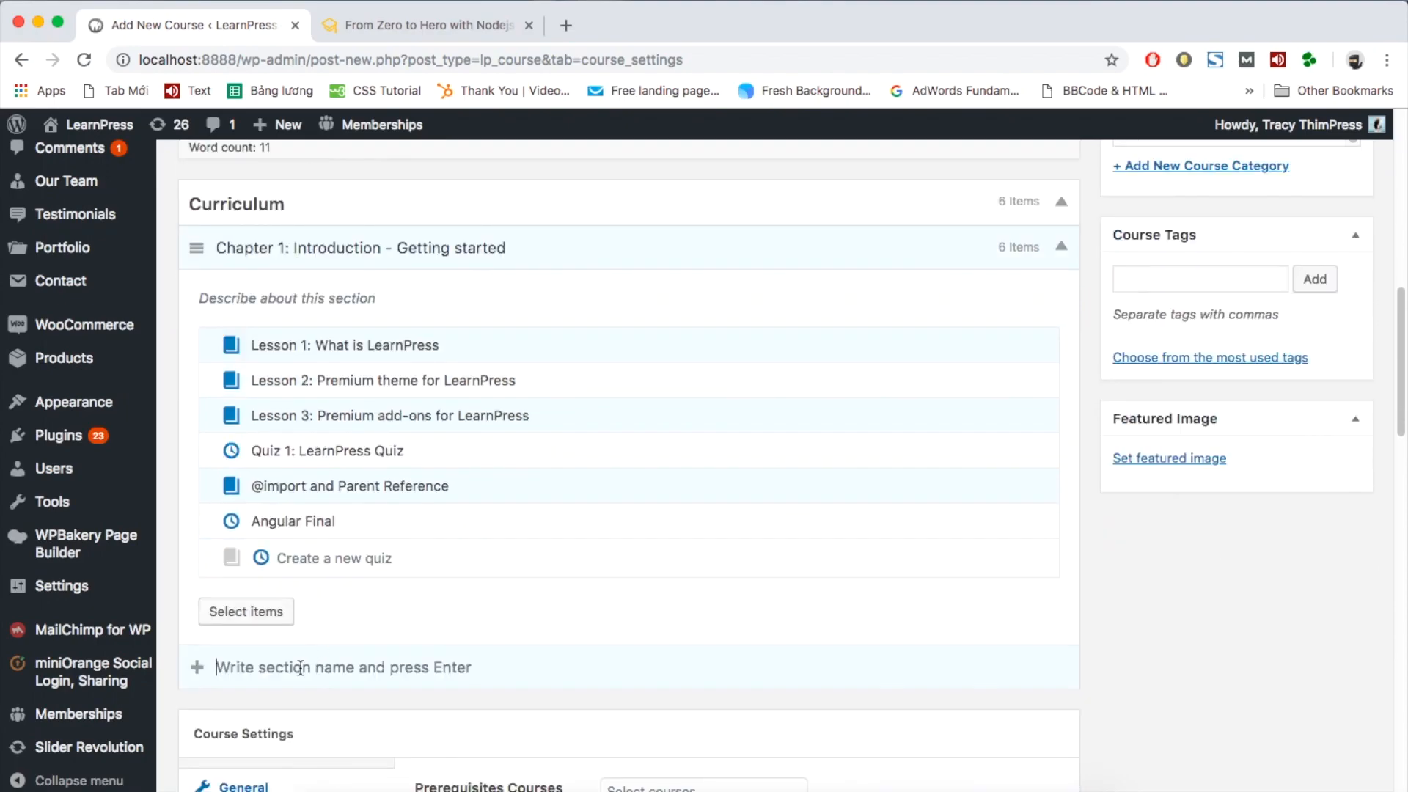
left_click(335, 664)
type("Chapter 2: Tutorial videos")
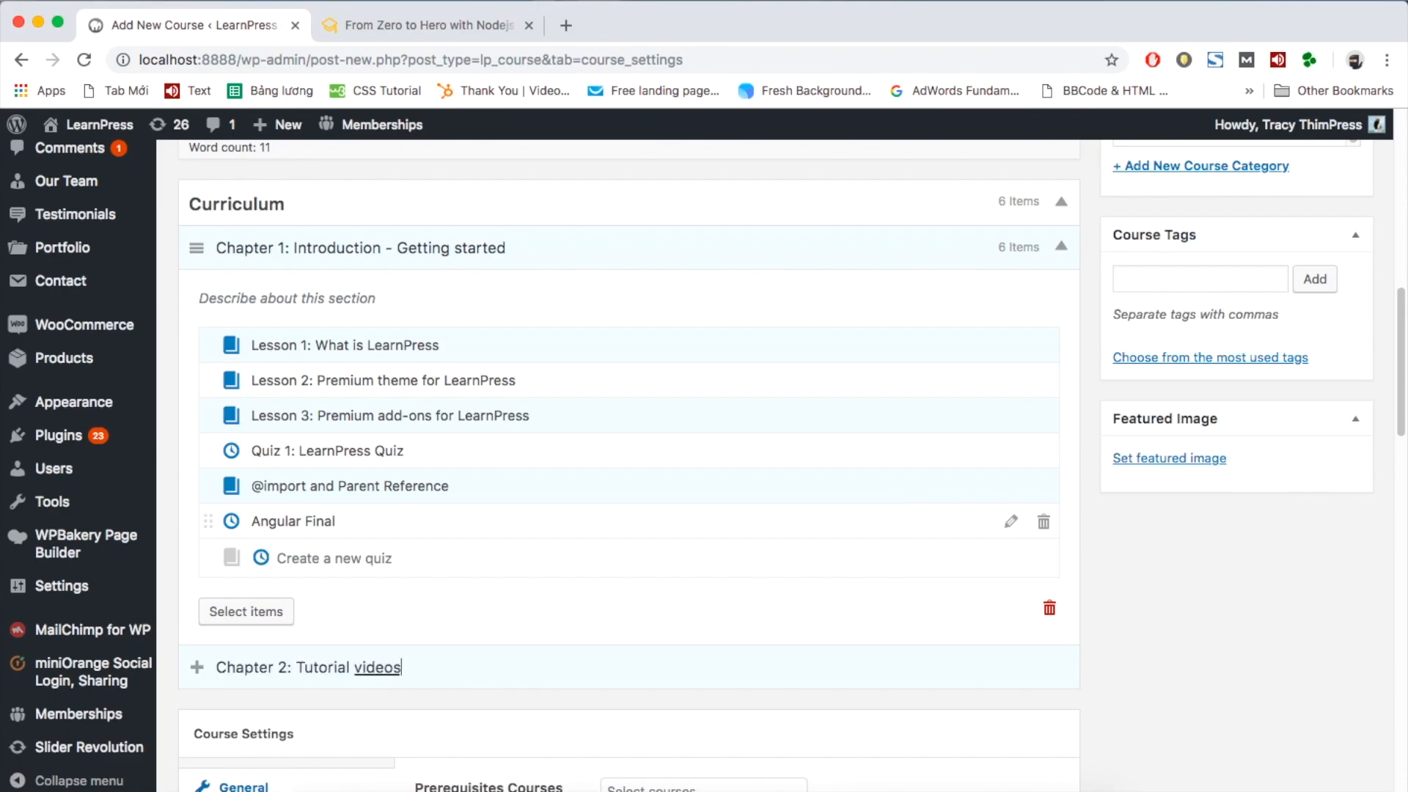
key("Return")
- Enable preview for "Lesson 1: What is LearnPress" in the curriculum and open that lesson for editing
scroll(569, 637, "down", 9)
scroll(519, 390, "up", 10)
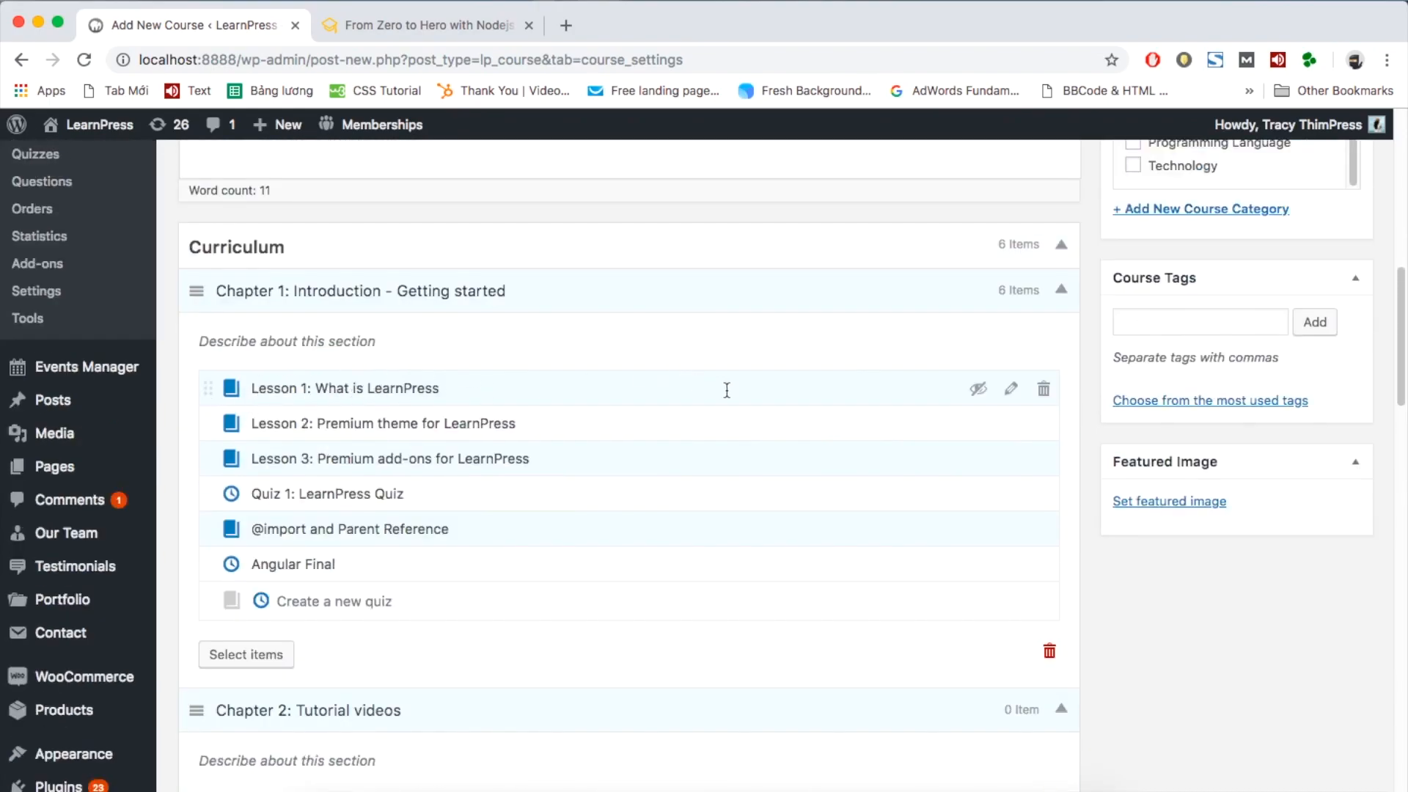
left_click(984, 395)
mouse_move(1043, 396)
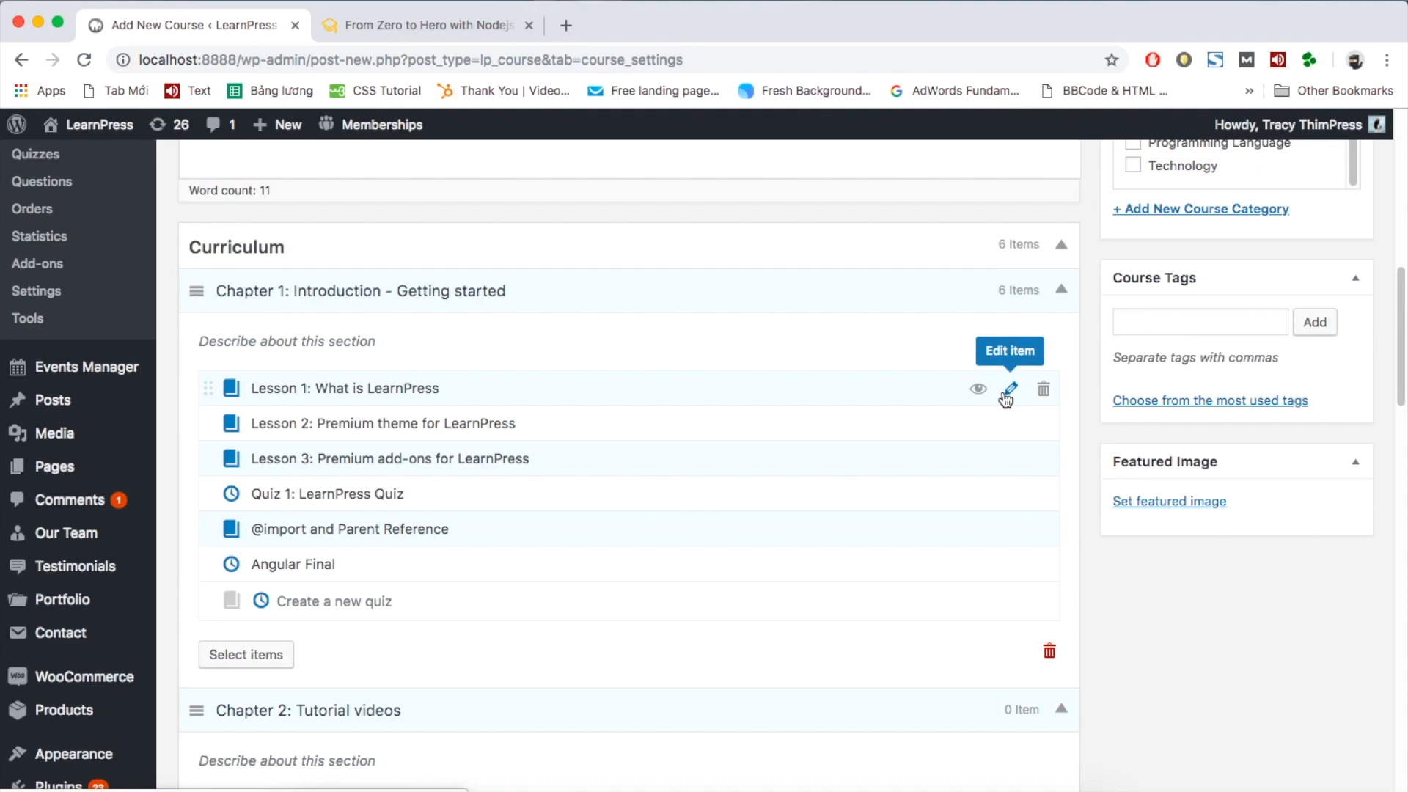
left_click(1007, 391)
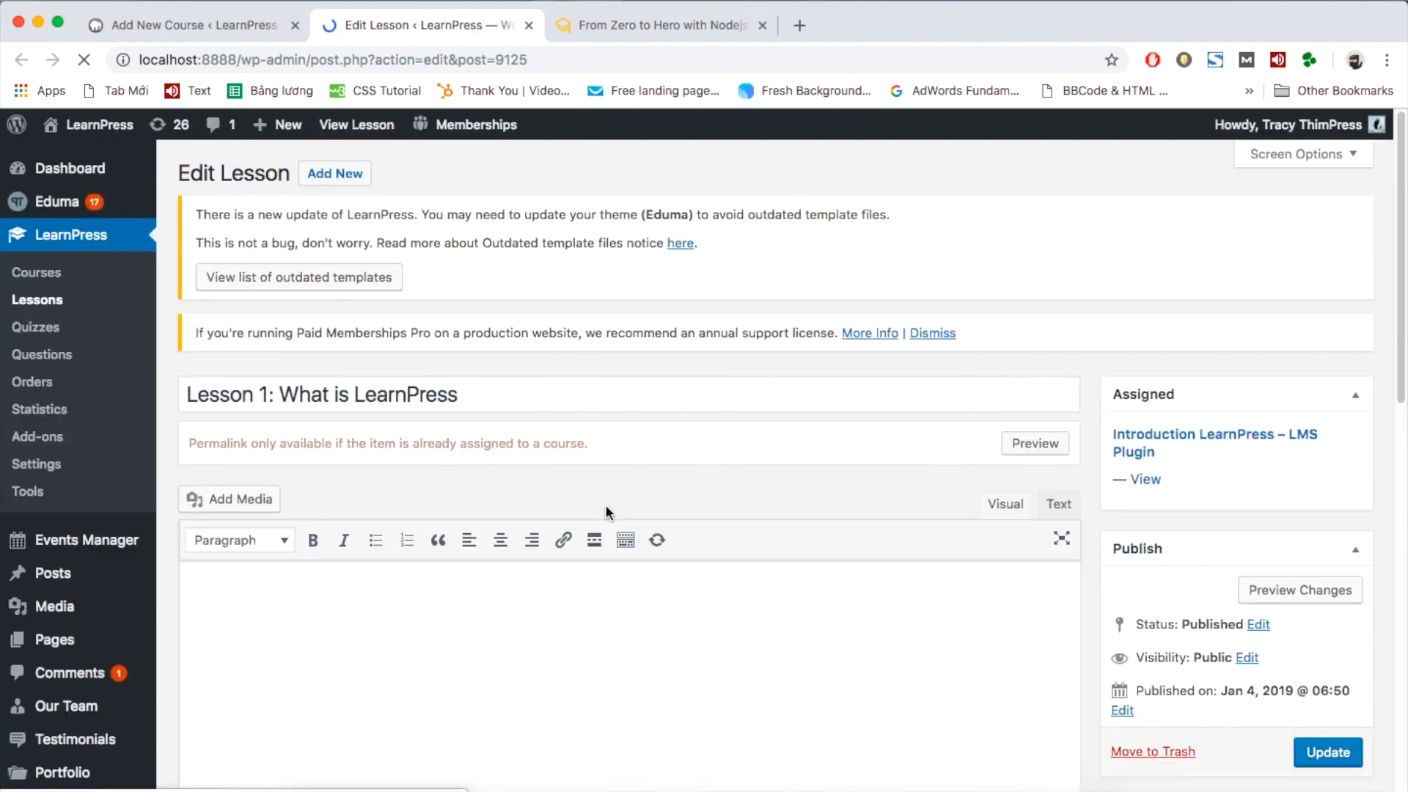
- Write "Content of the lesson..." as the body text of Lesson 1
scroll(467, 352, "down", 2)
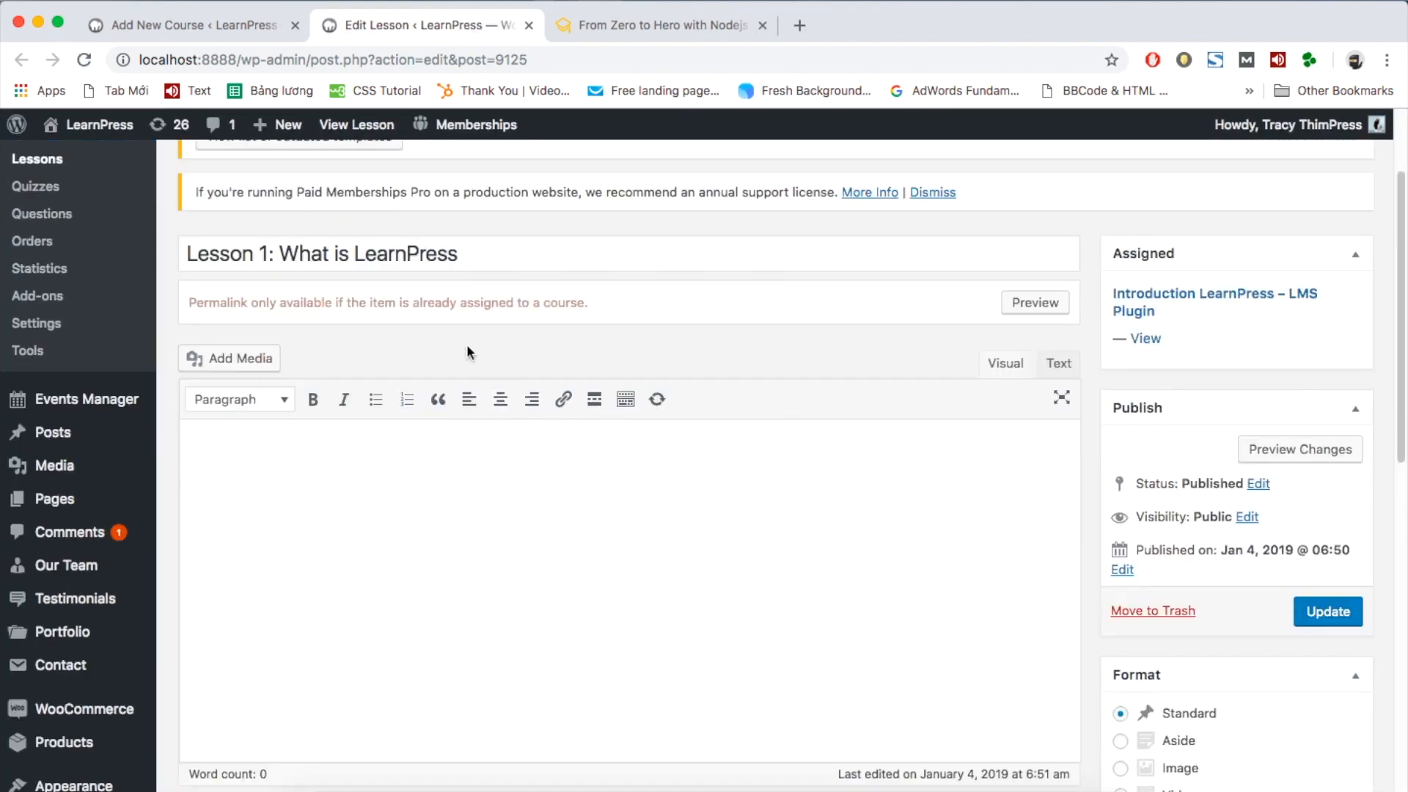
triple_click(487, 238)
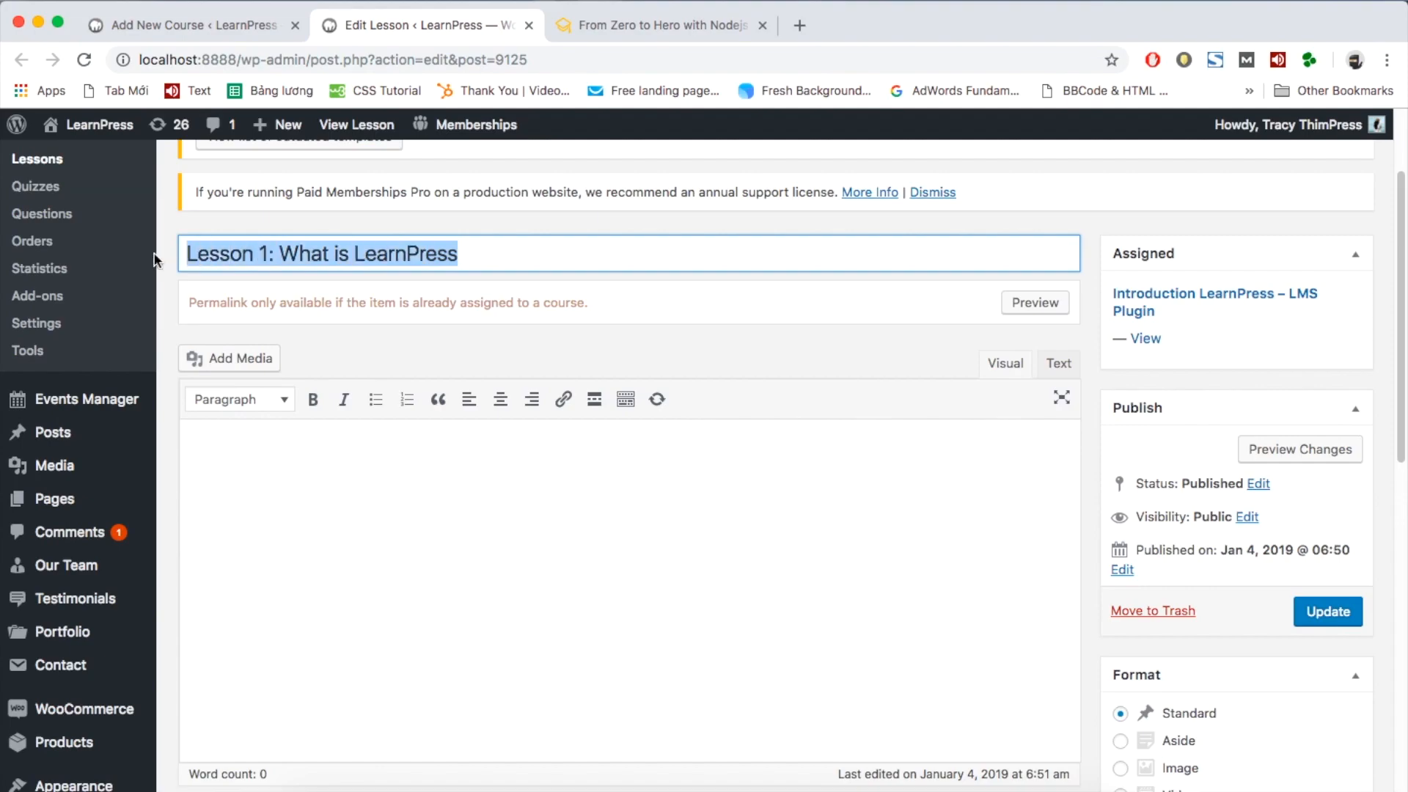
left_click(501, 344)
scroll(499, 343, "down", 1)
left_click(444, 382)
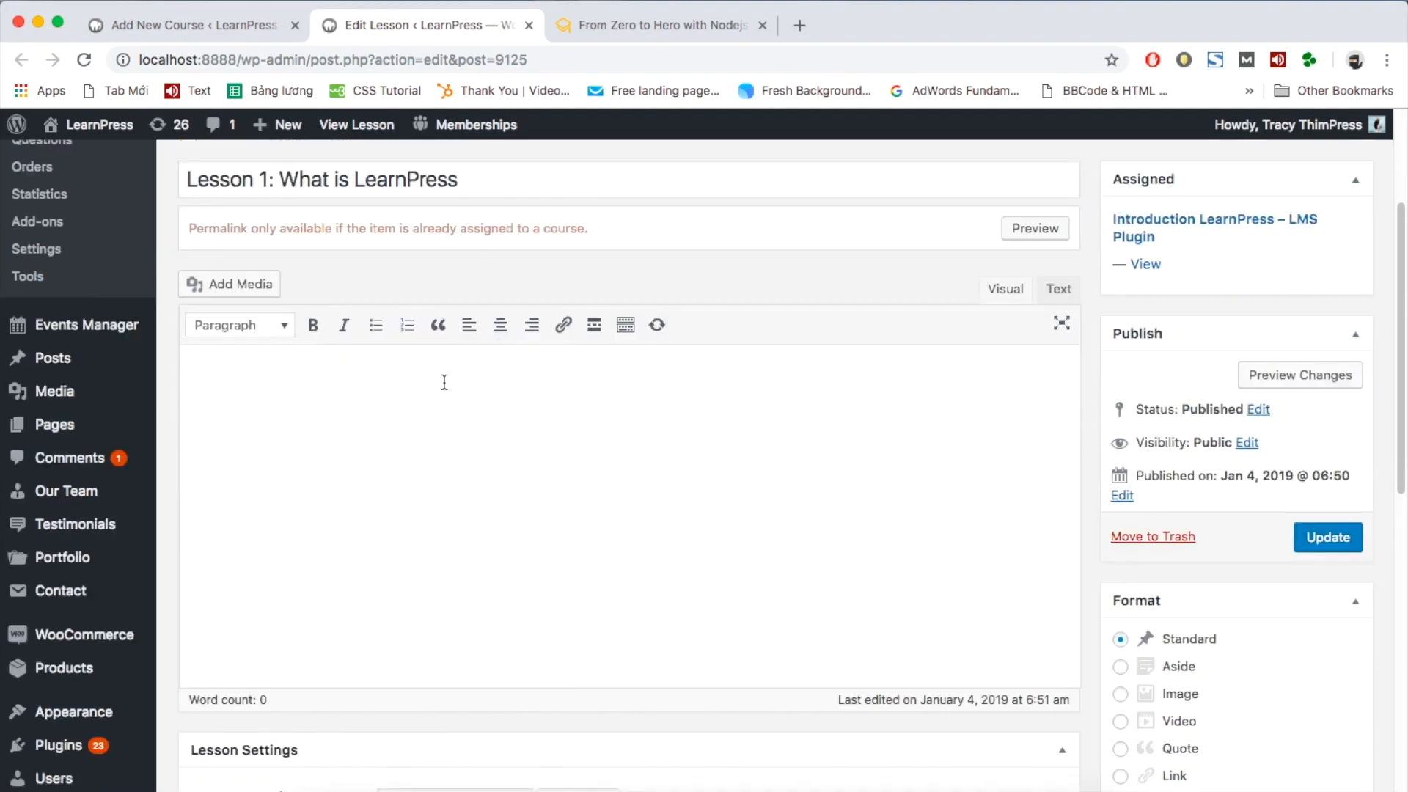
scroll(444, 382, "up", 1)
type("Conte")
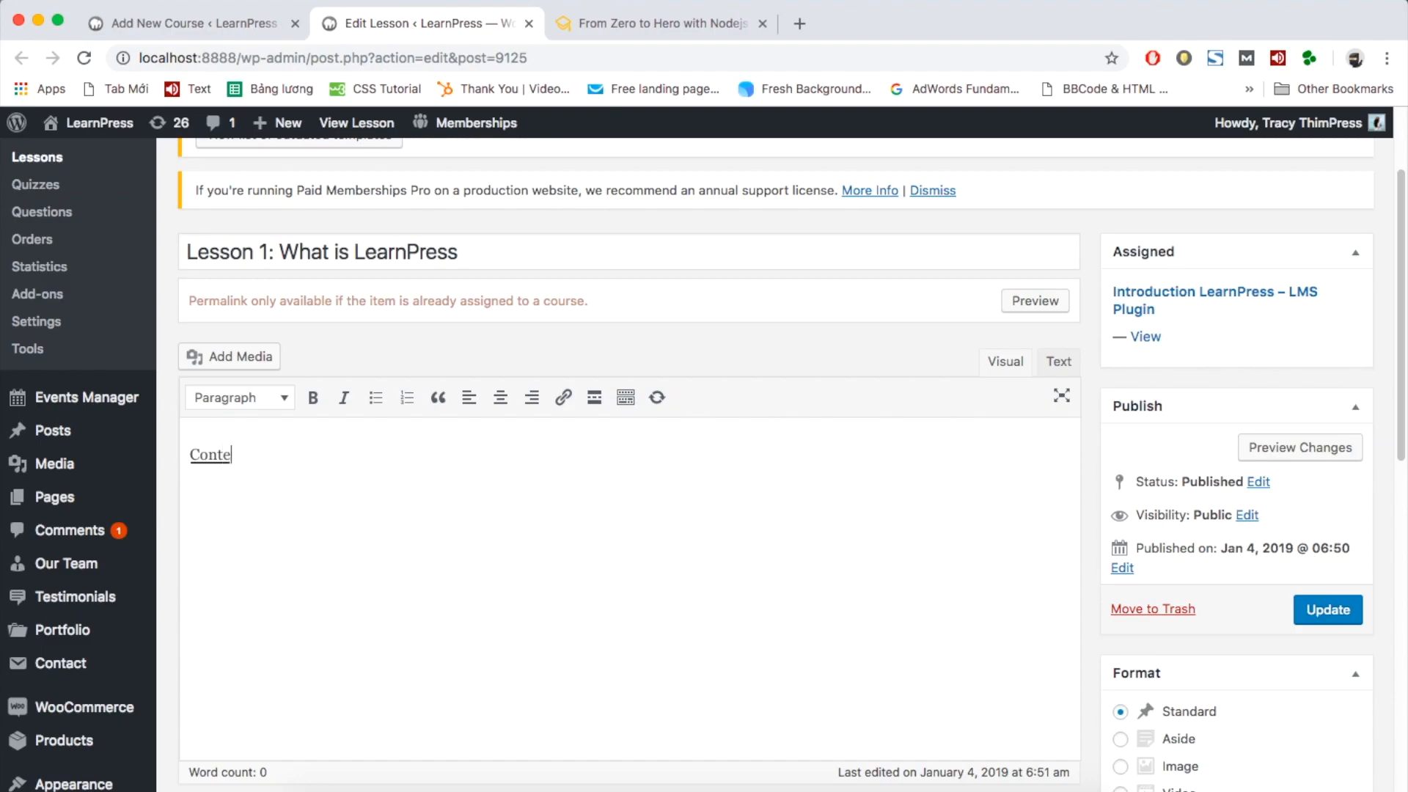
type("nt of the lesson...")
key("Return")
- Set the duration of Lesson 1 to 30 minutes in the lesson settings
scroll(877, 418, "down", 6)
left_click(497, 472)
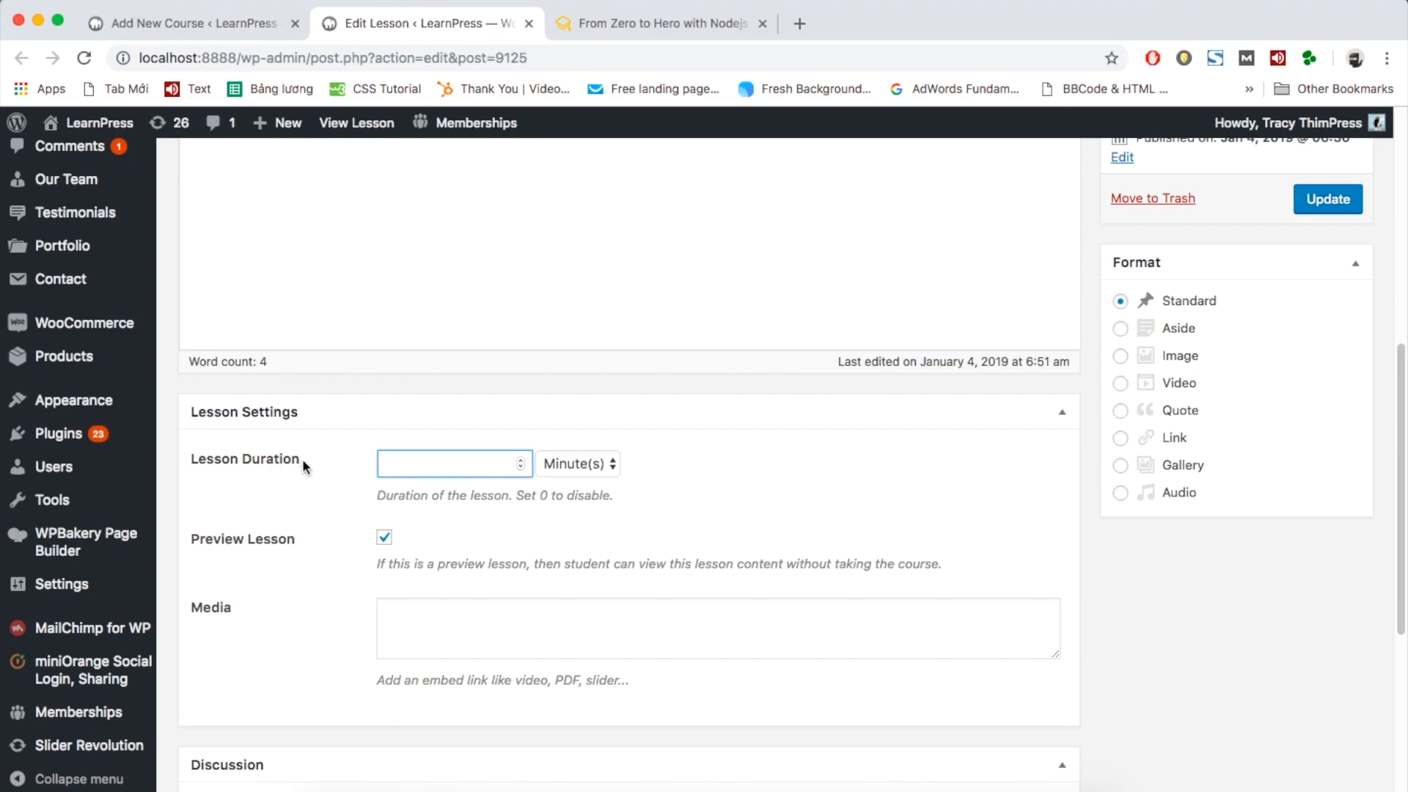
scroll(302, 459, "down", 1)
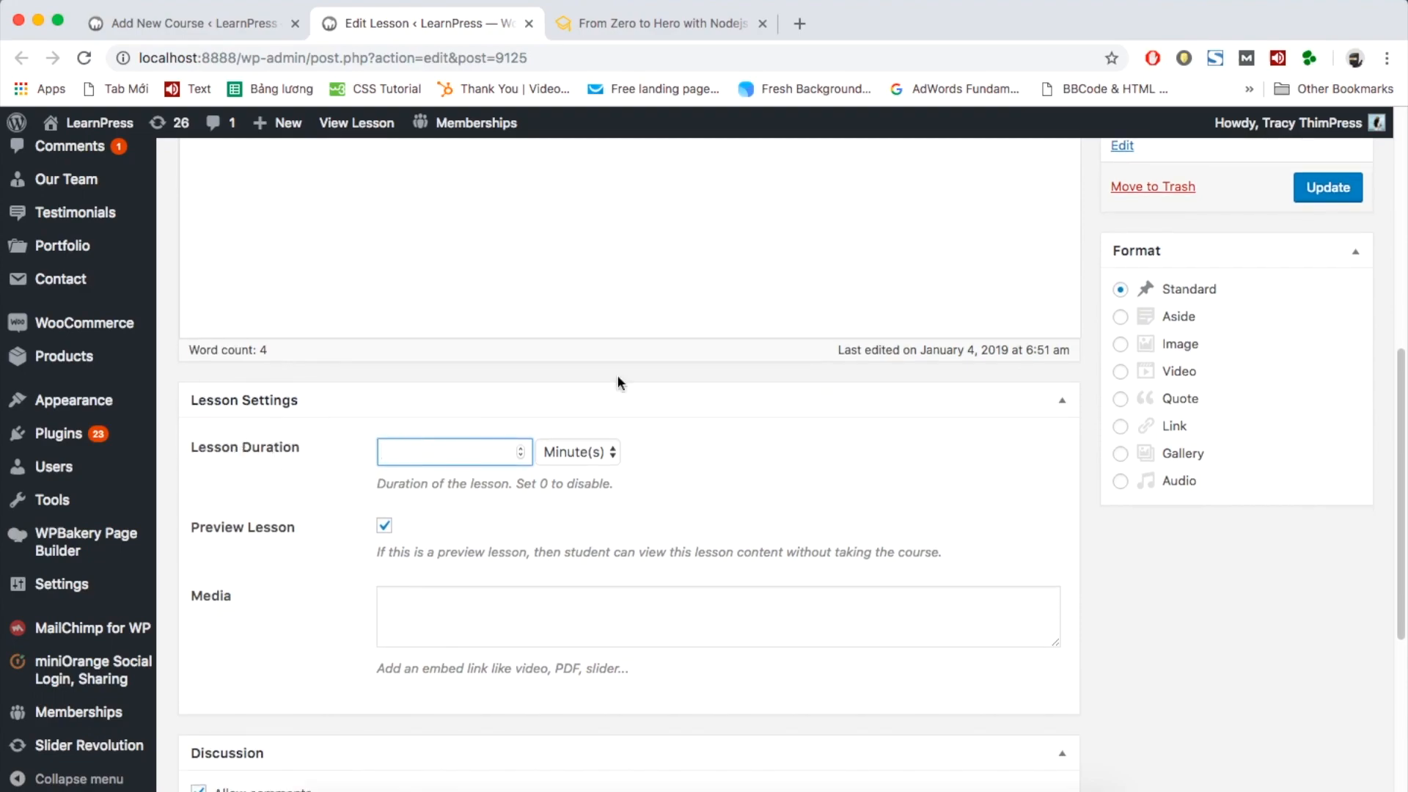
type("30")
left_click(804, 464)
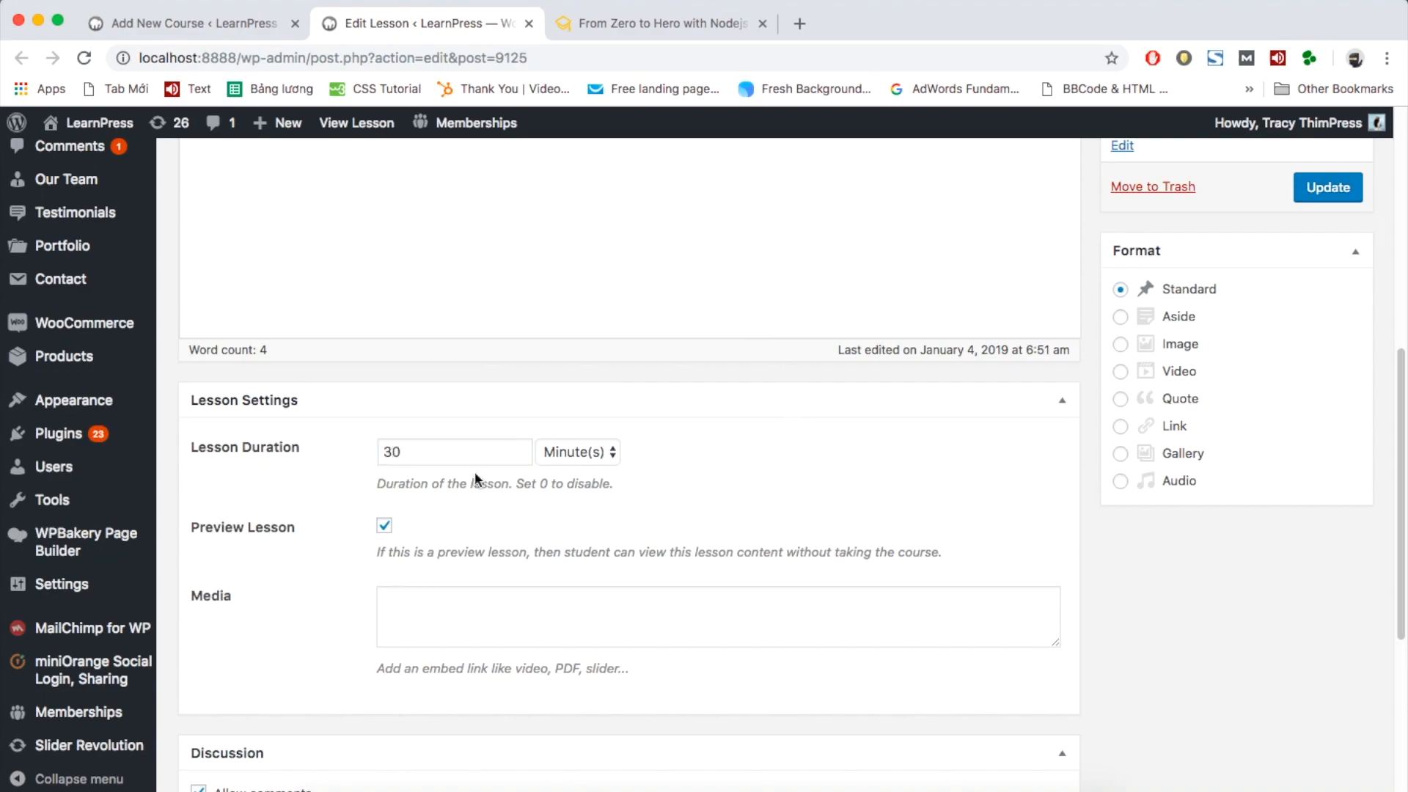
left_click(388, 534)
left_click(387, 534)
- Enter the placeholder text "video from Youtube or Vimeo, slide from linkedin..." as the lesson's media
scroll(477, 539, "down", 3)
left_click(437, 454)
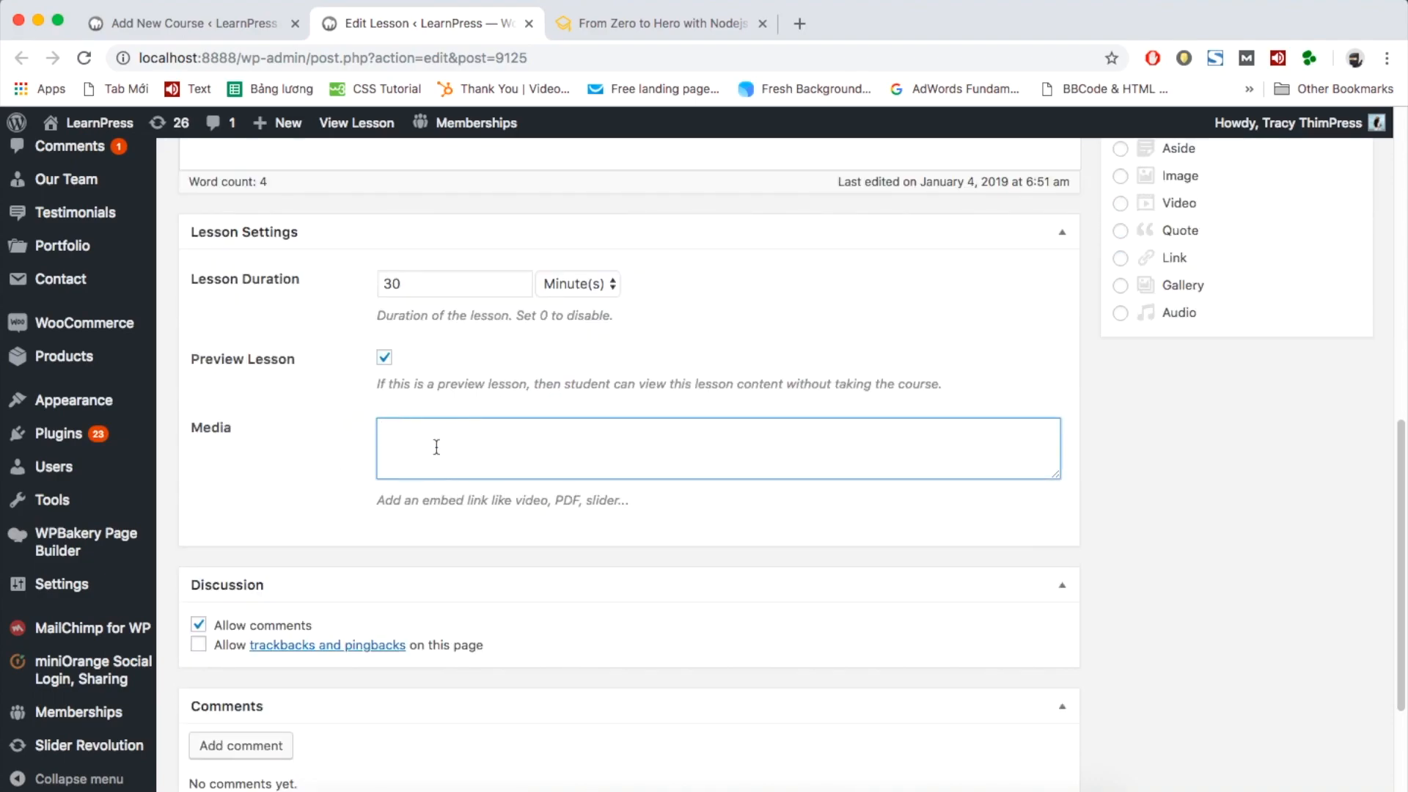
type("video from")
type("tube/")
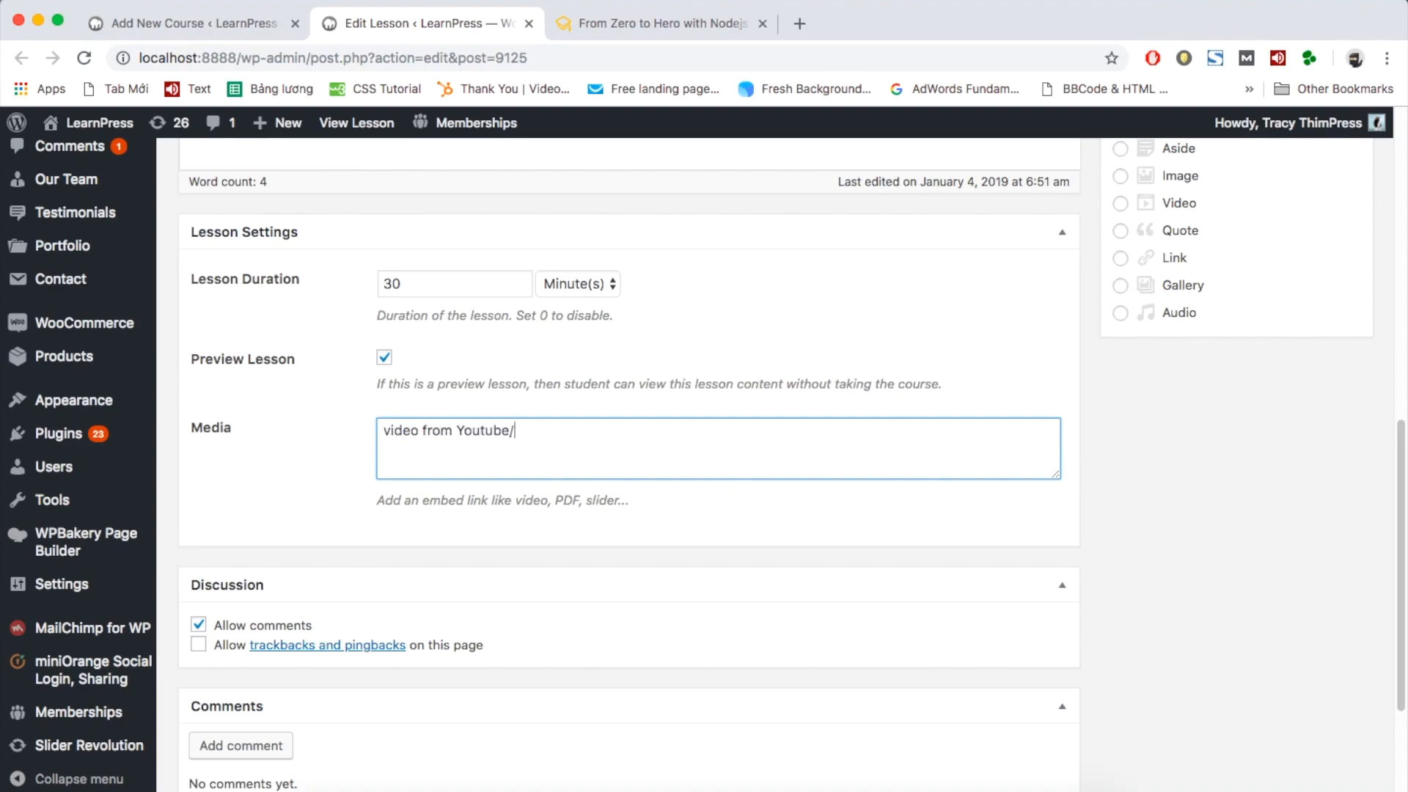
type("or Vimeo,")
type(" slide from lin")
type("kedin...")
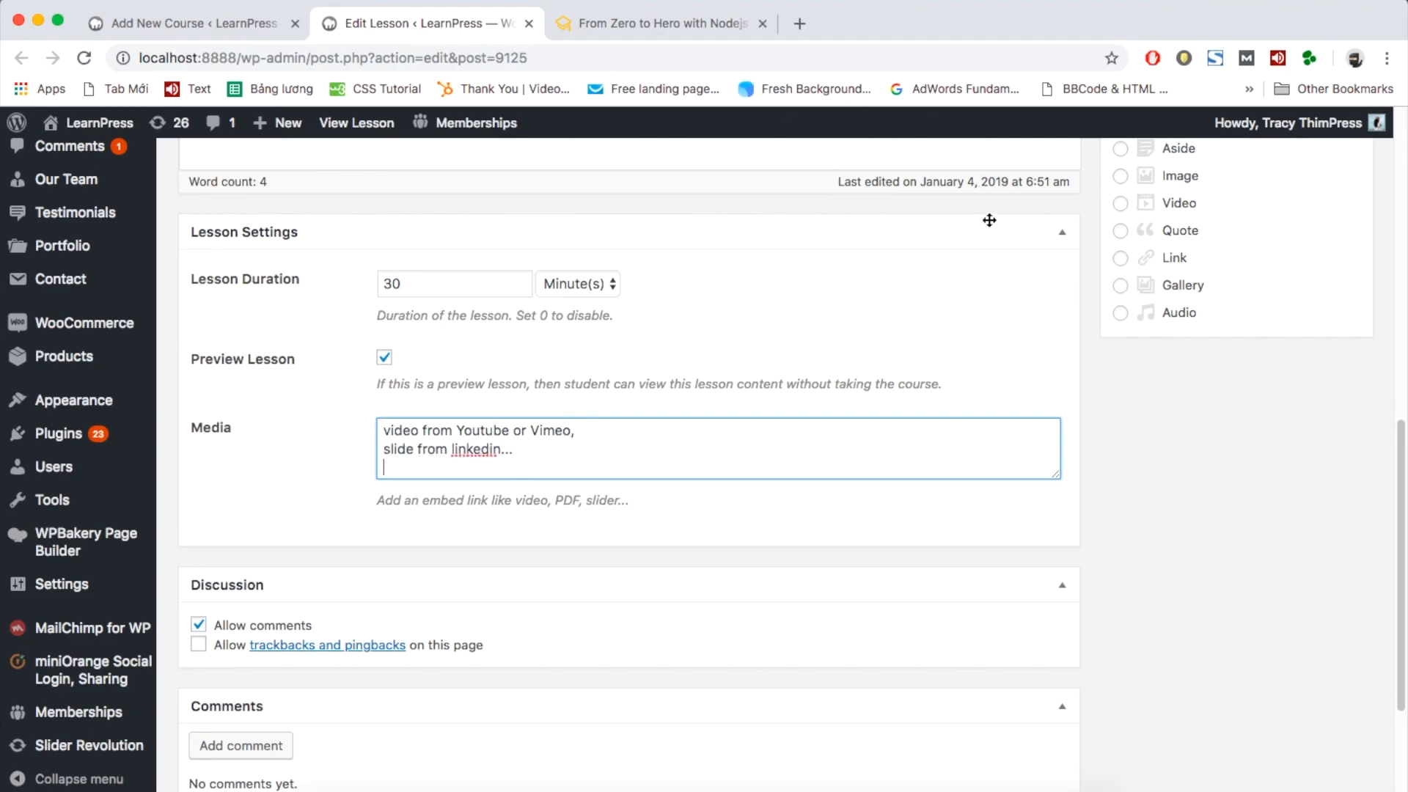
scroll(987, 220, "down", 3)
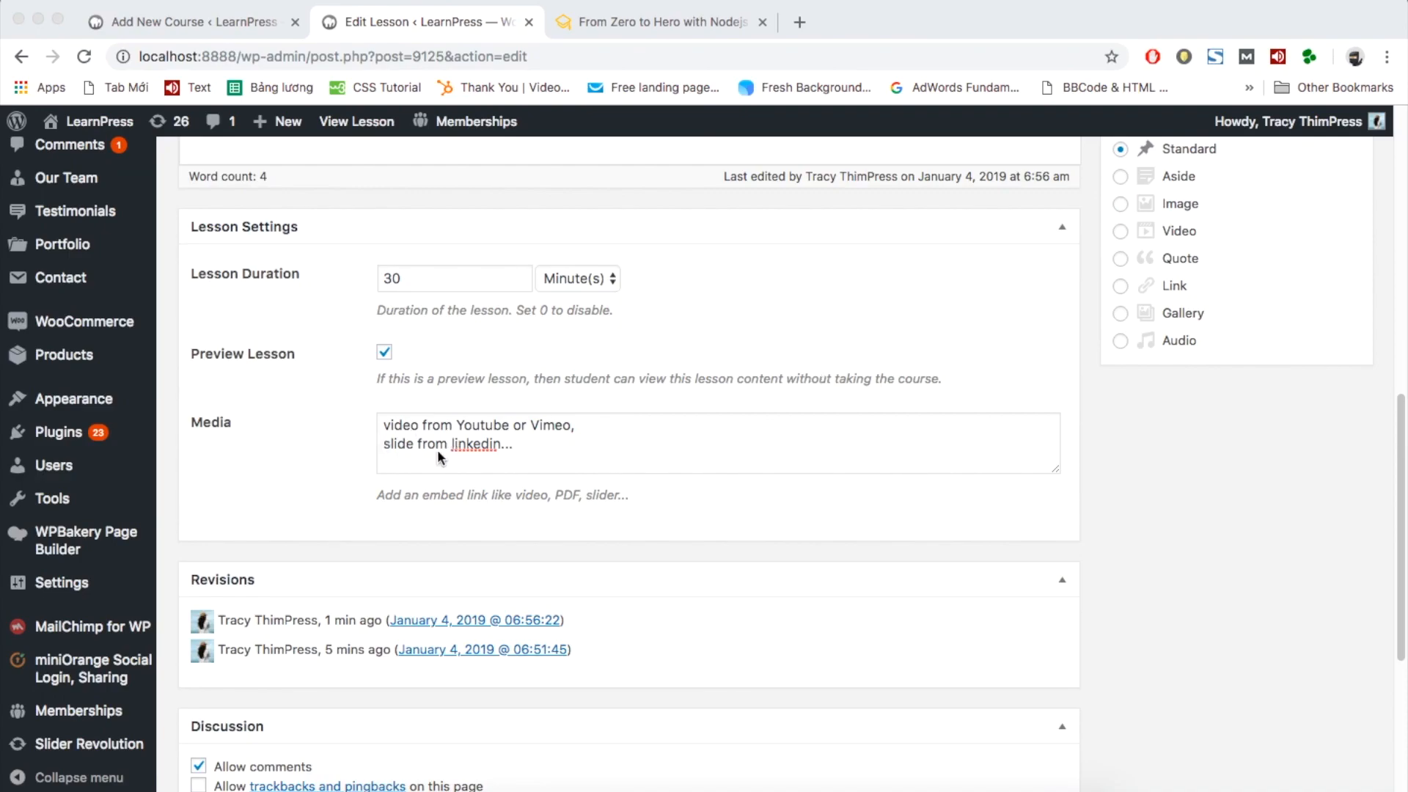
- Open the video "How to create a WordPress LMS Website with Eduma Education WP 2018" from the ThimPress channel on YouTube and pause it
left_click(799, 22)
type("you")
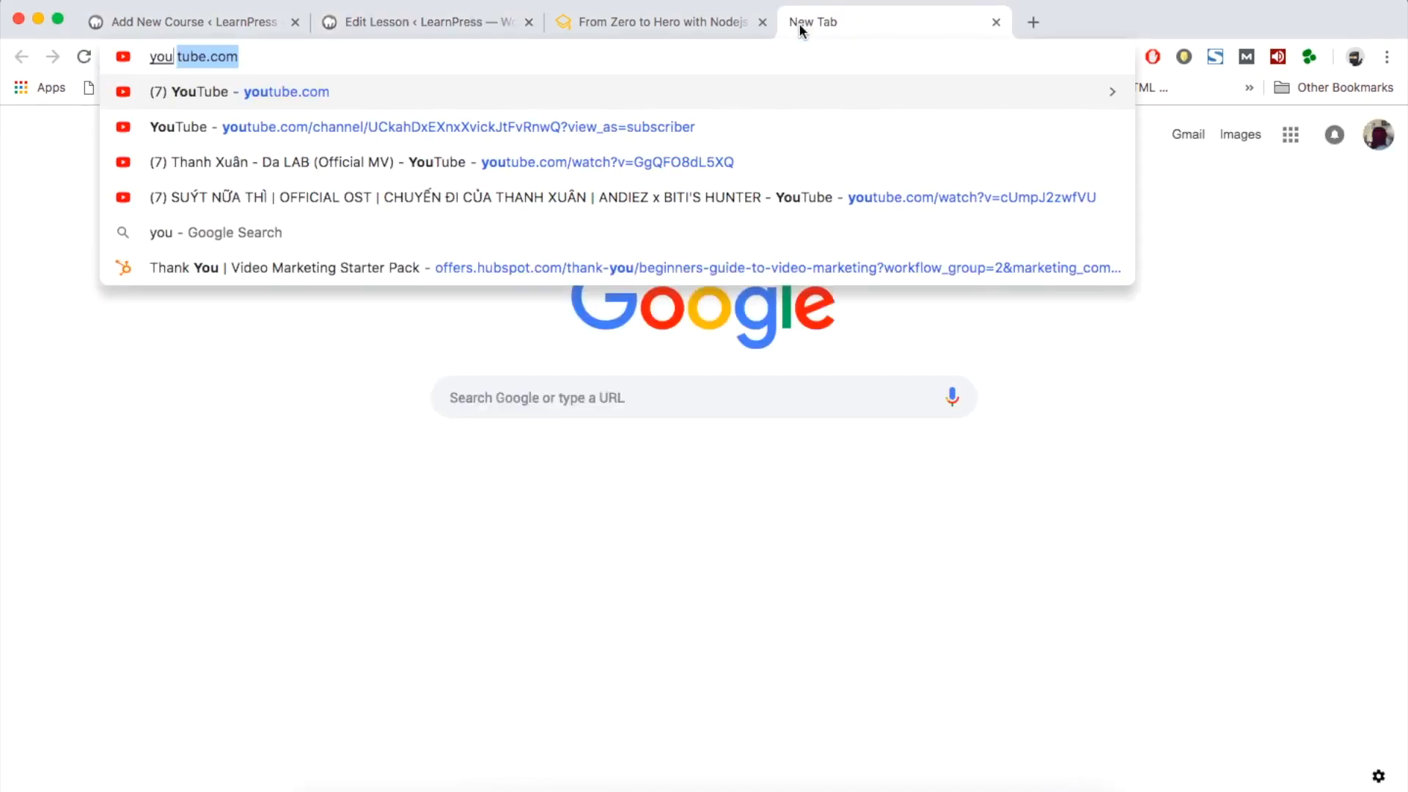
key("Return")
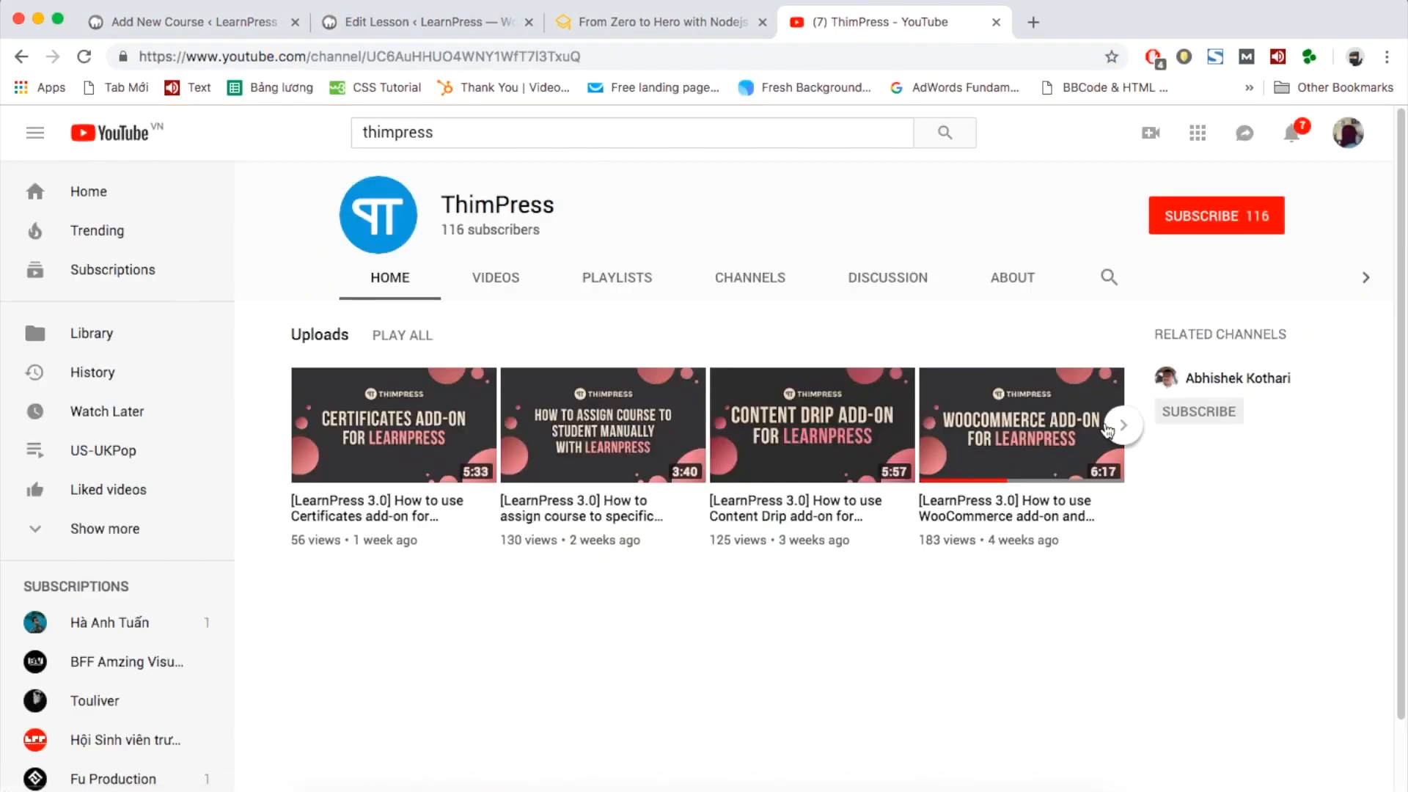
left_click(1124, 429)
left_click(1126, 431)
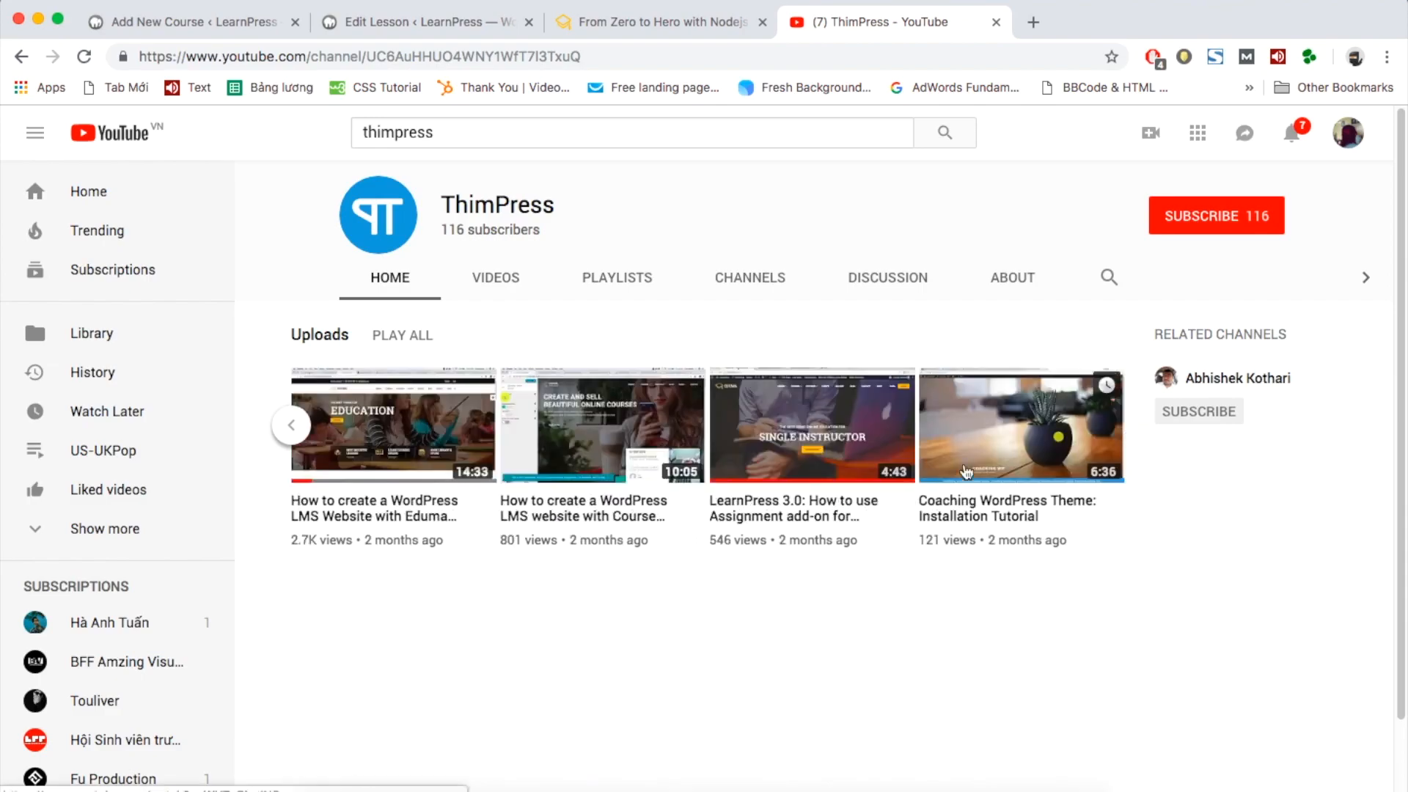
left_click(371, 517)
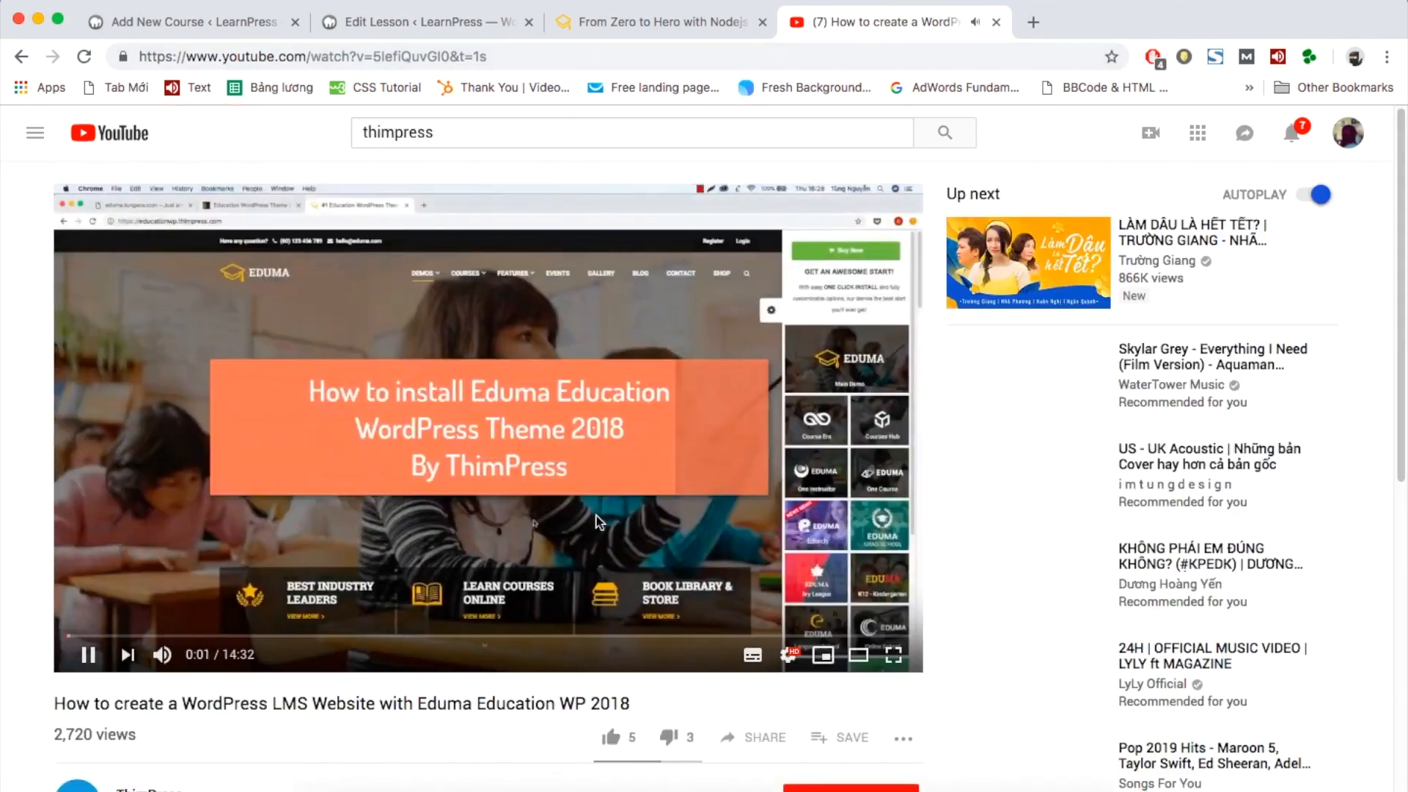
left_click(88, 654)
- Copy the iframe embed code of the Eduma video from its sharing options
scroll(94, 663, "down", 3)
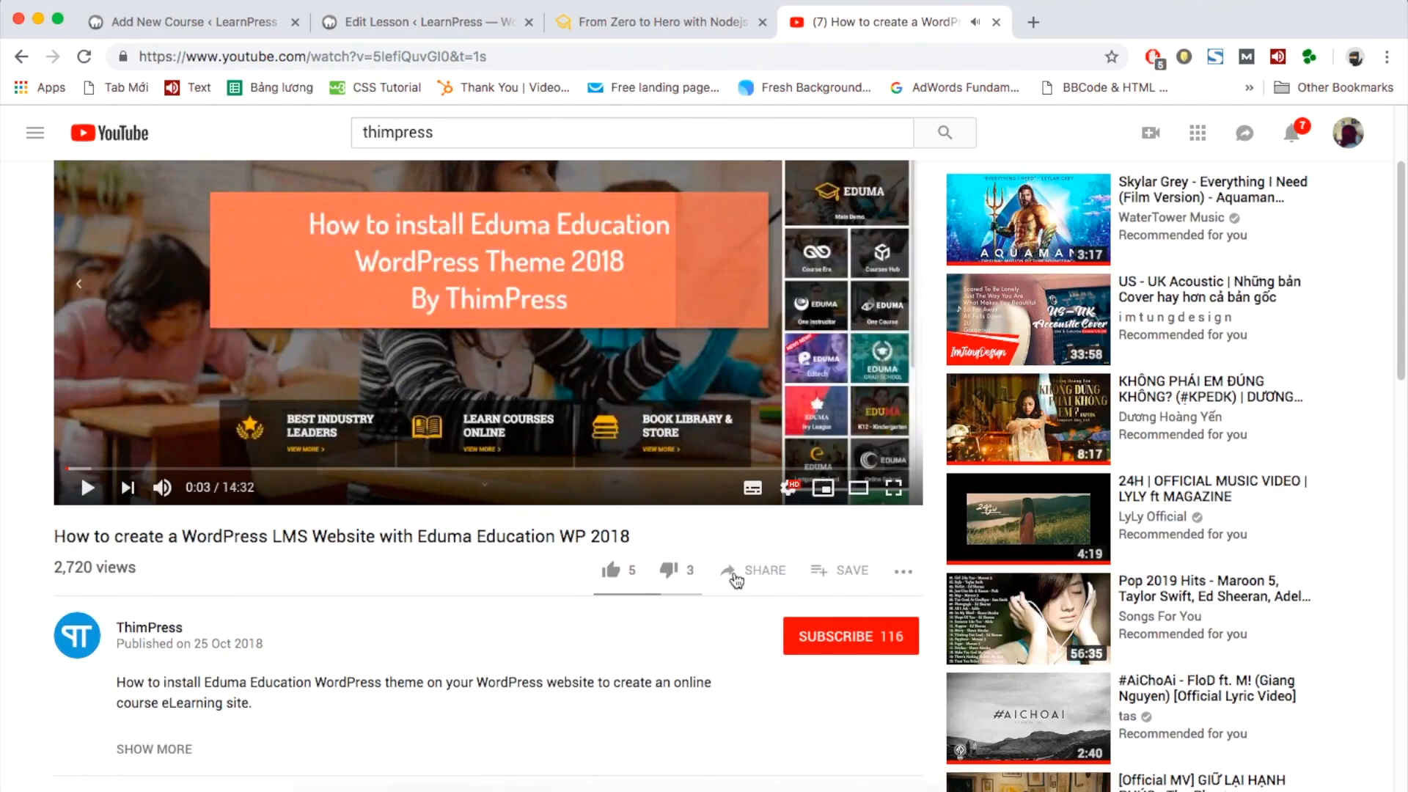
left_click(729, 572)
left_click(506, 399)
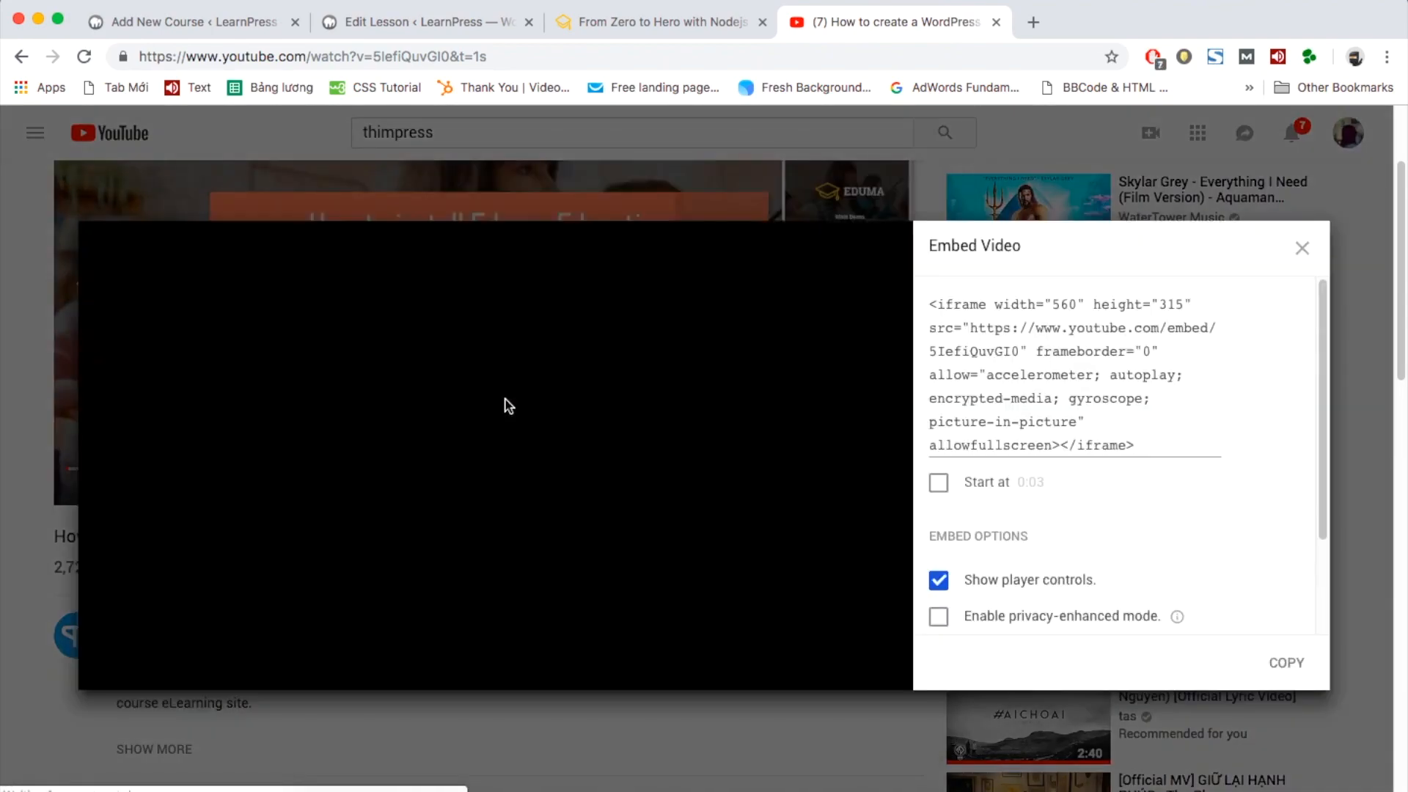
right_click(1003, 351)
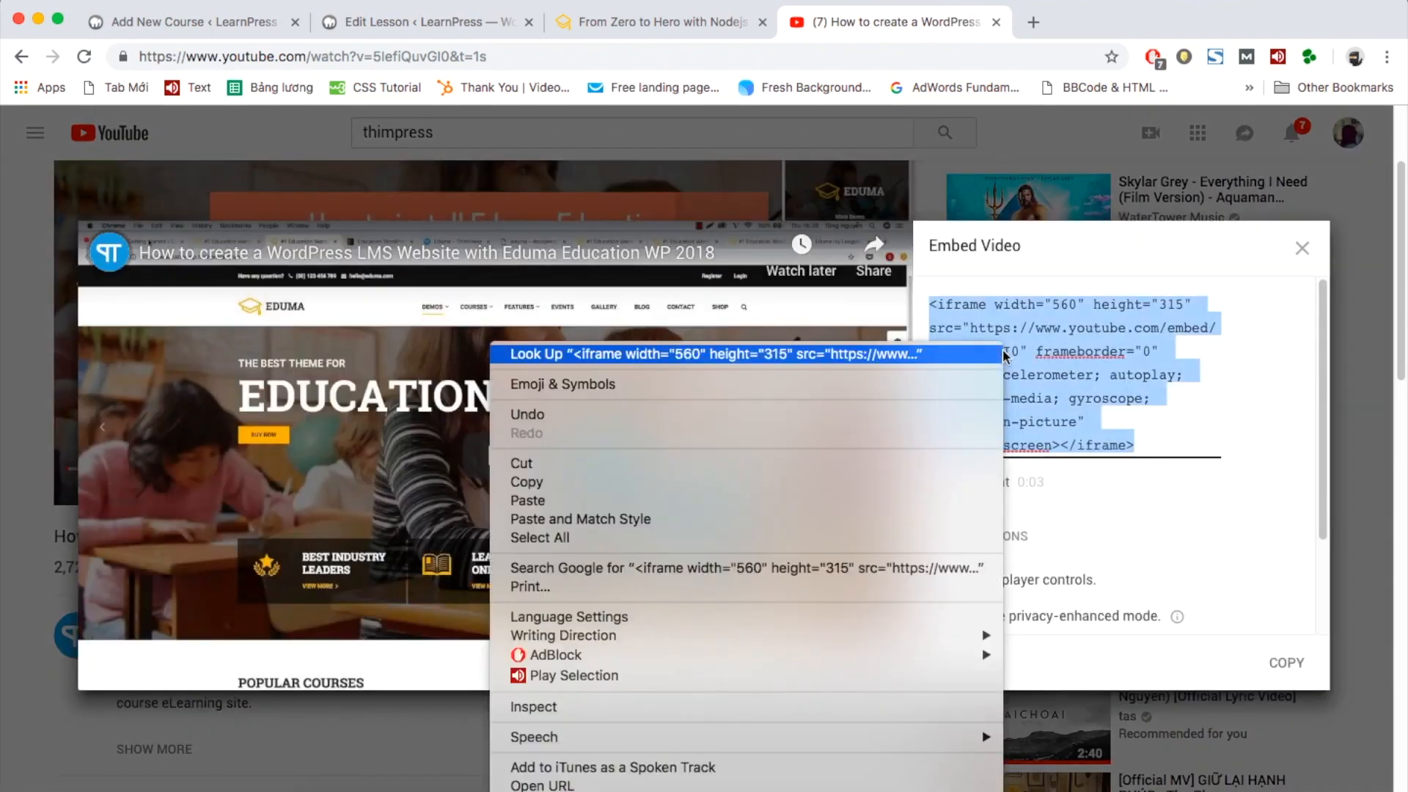
left_click(682, 486)
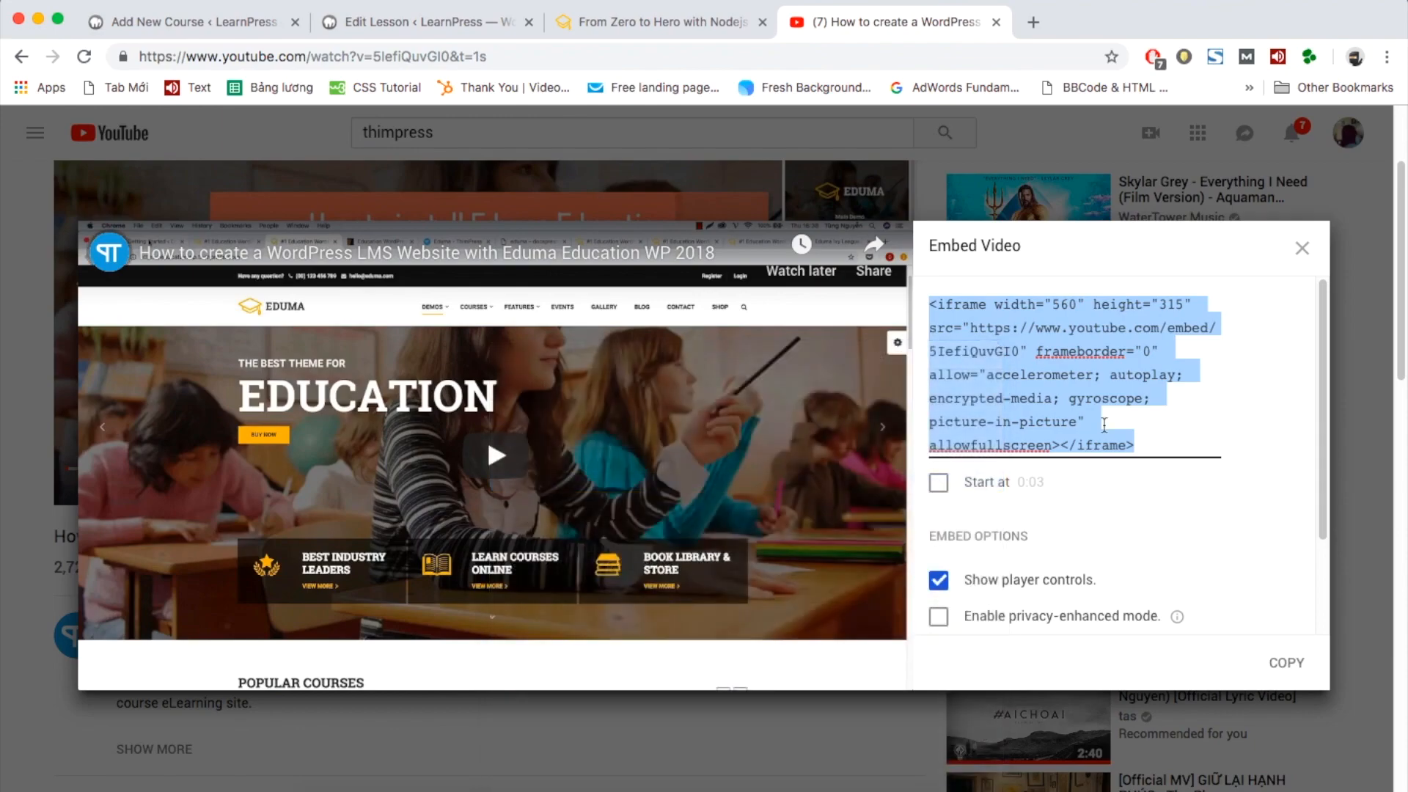
scroll(1103, 424, "down", 3)
- Replace the Media text of Lesson 1 with the copied YouTube embed code and update the lesson
left_click(466, 18)
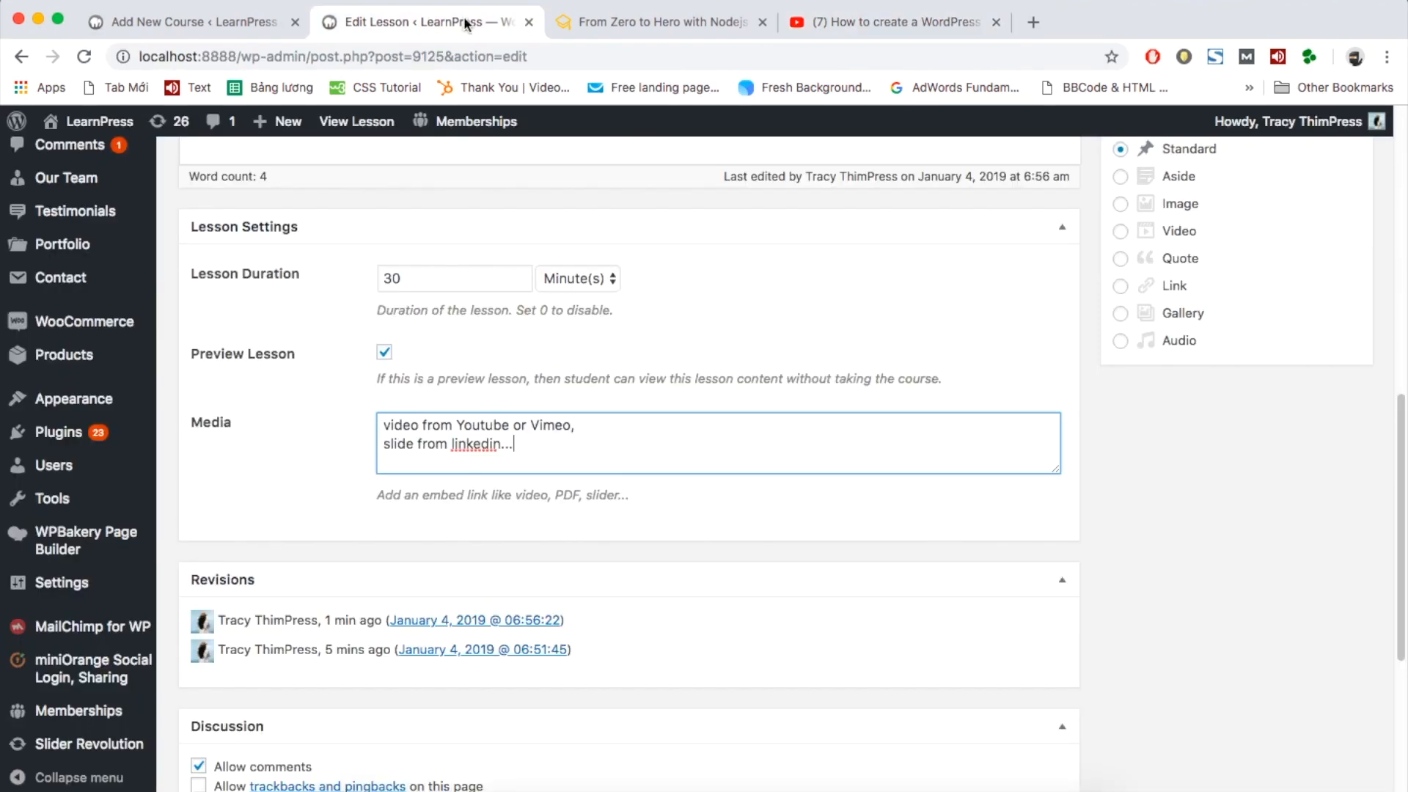
triple_click(536, 444)
key("super+a")
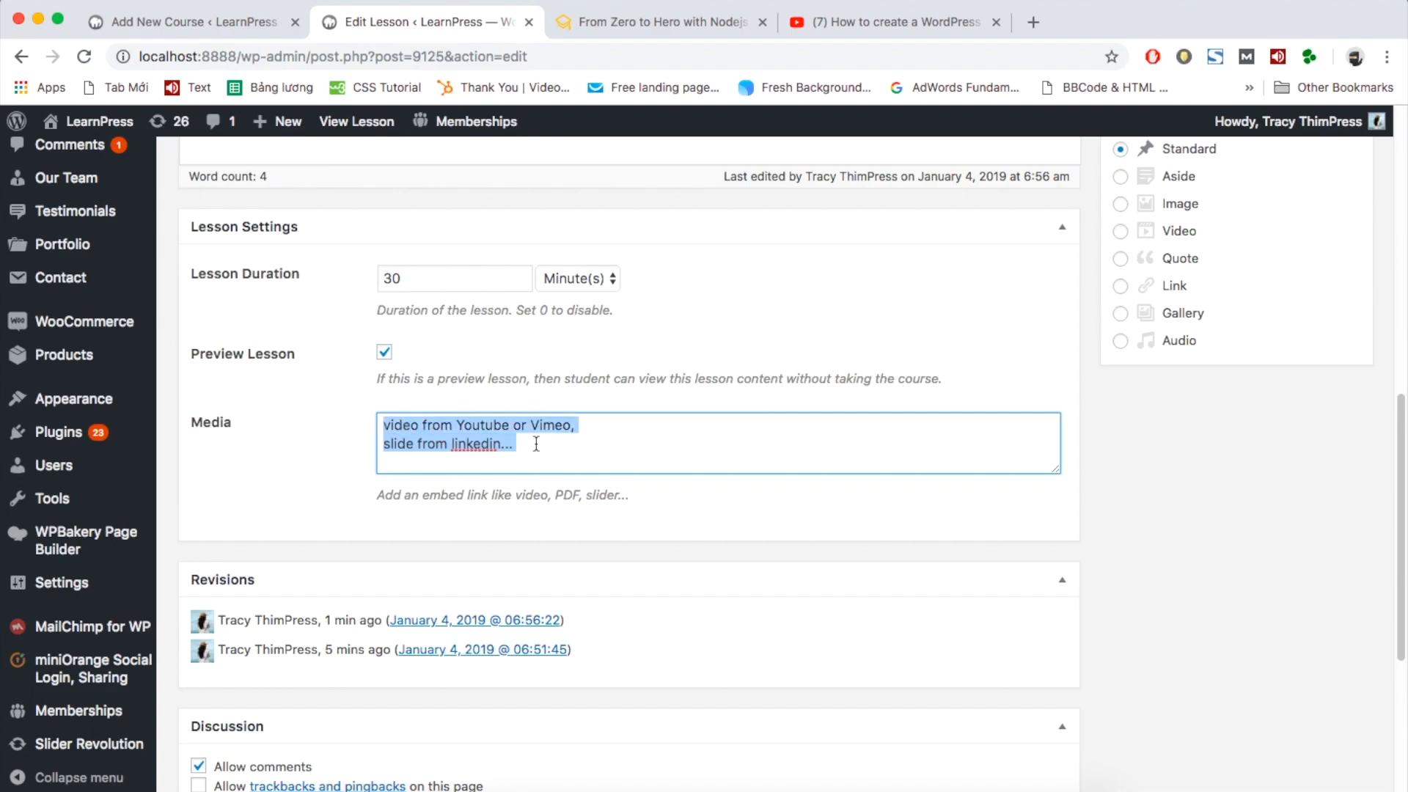
right_click(536, 444)
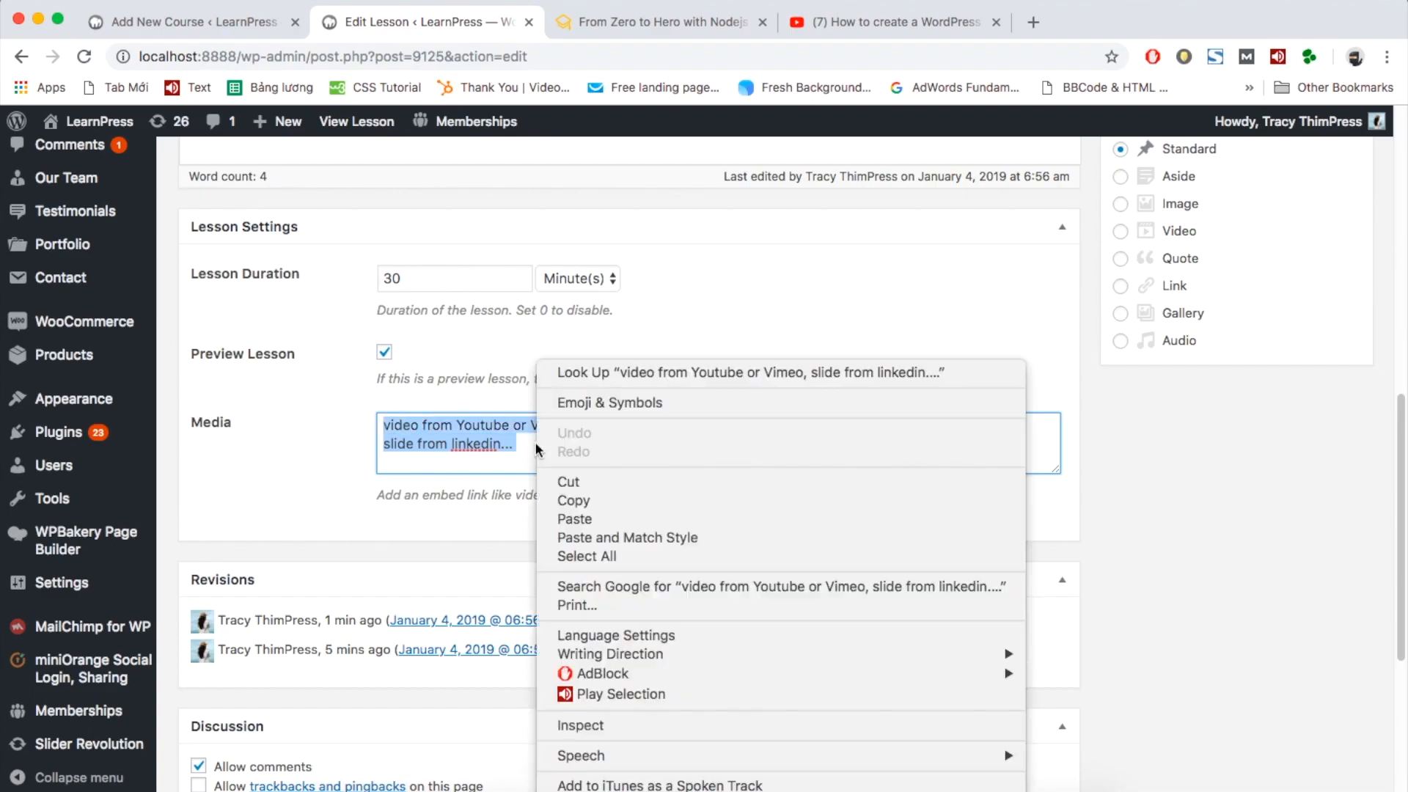
left_click(577, 519)
left_click(838, 358)
scroll(1102, 330, "up", 5)
left_click(1328, 356)
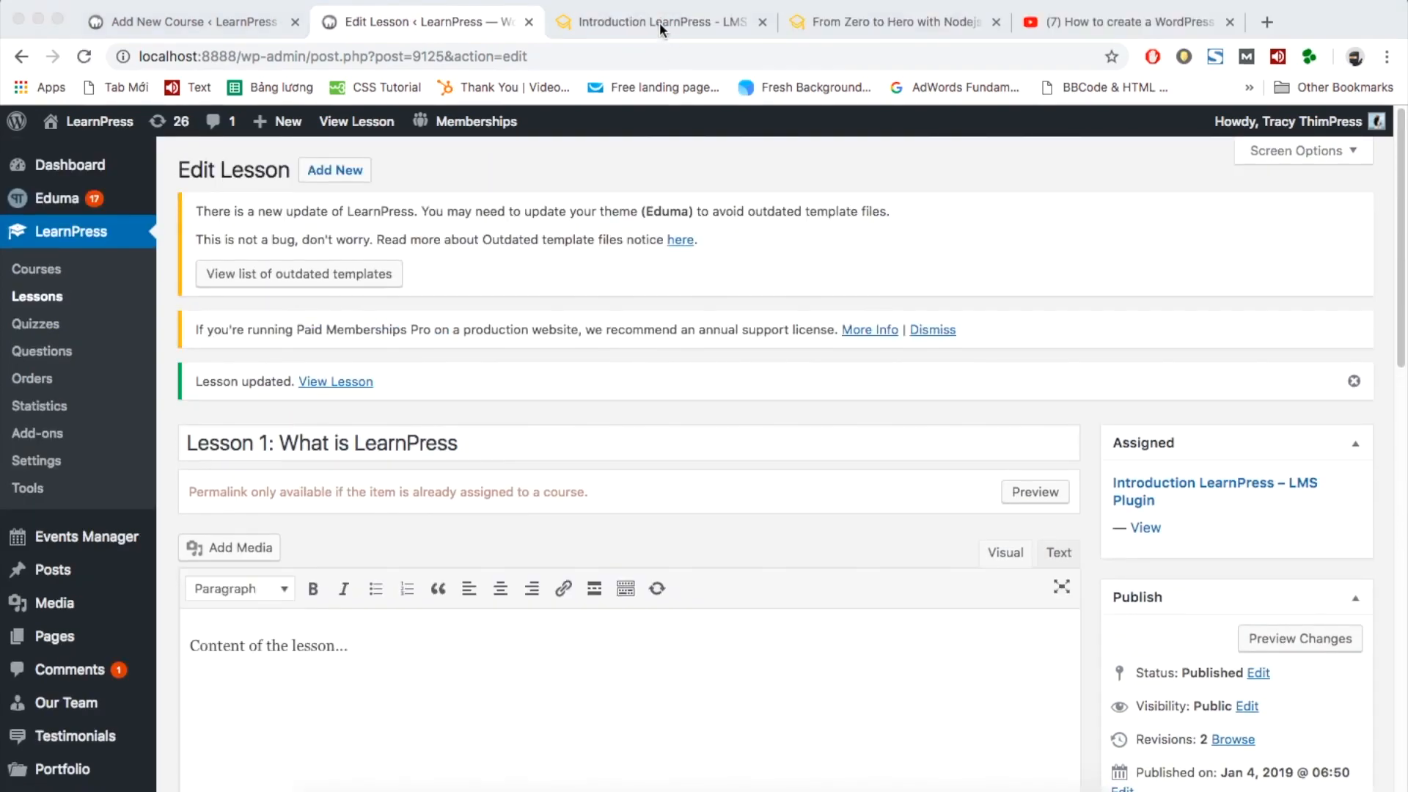
- Examine how the "What is LearnPress" demo lesson presents its embedded video and text content, playing the video briefly
left_click(659, 22)
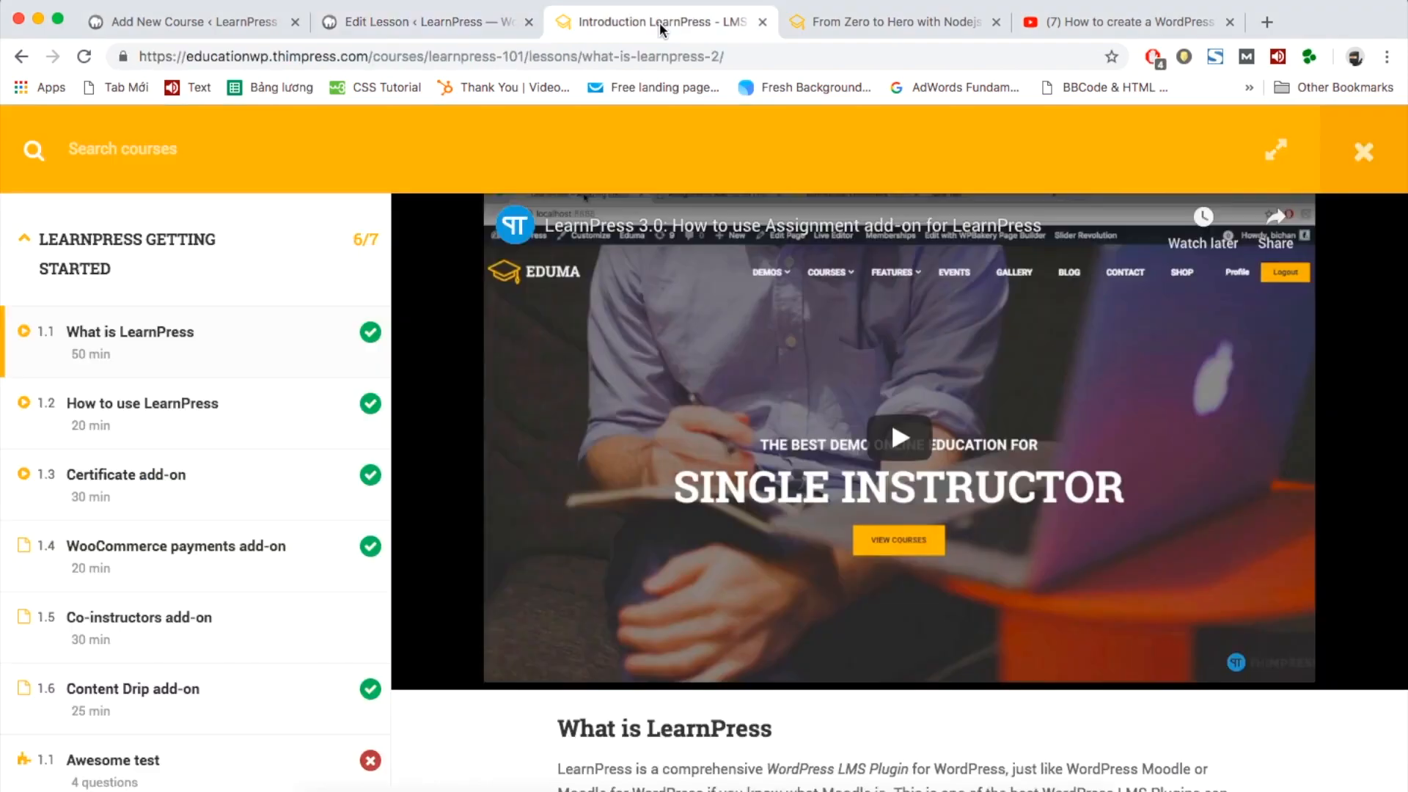
scroll(869, 440, "down", 1)
scroll(870, 440, "down", 15)
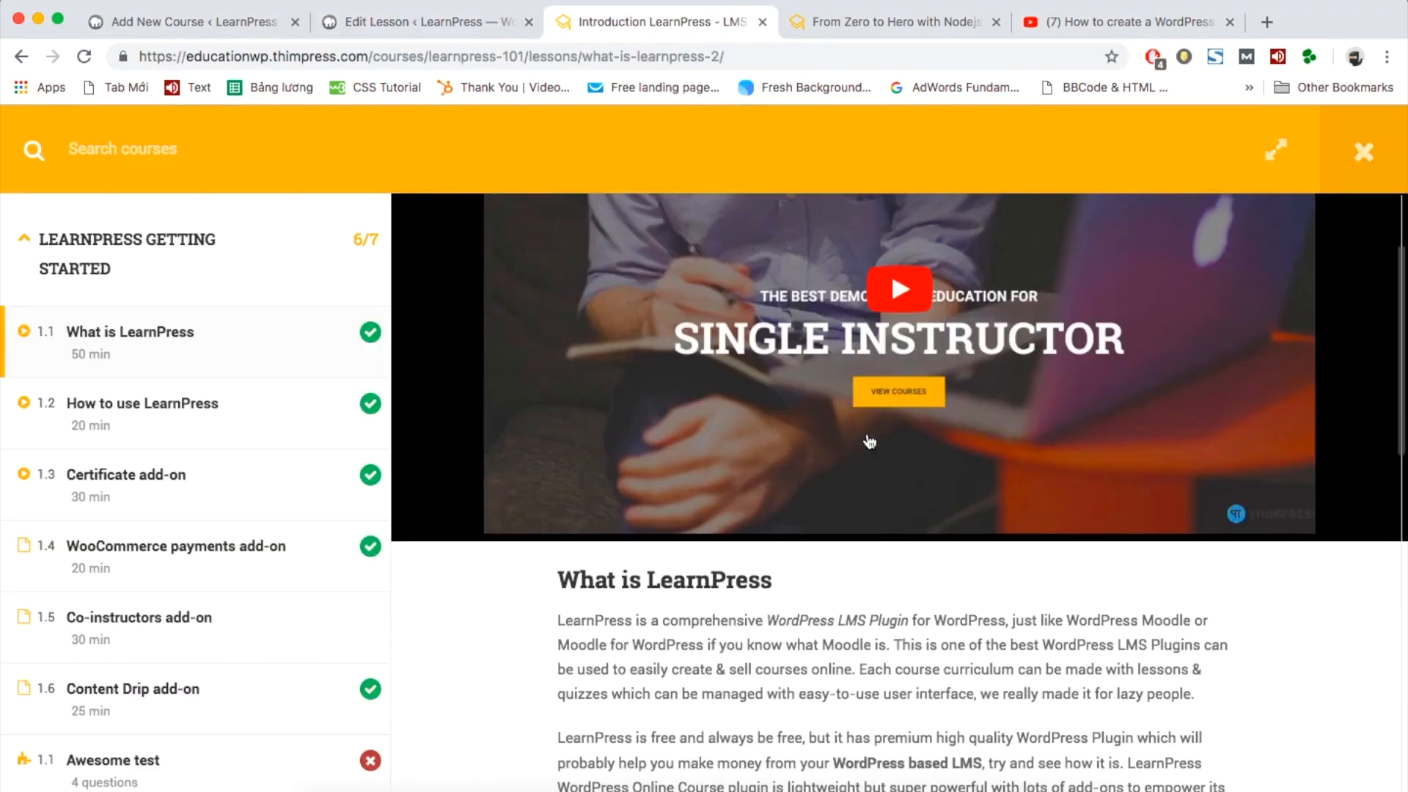
scroll(812, 595, "down", 3)
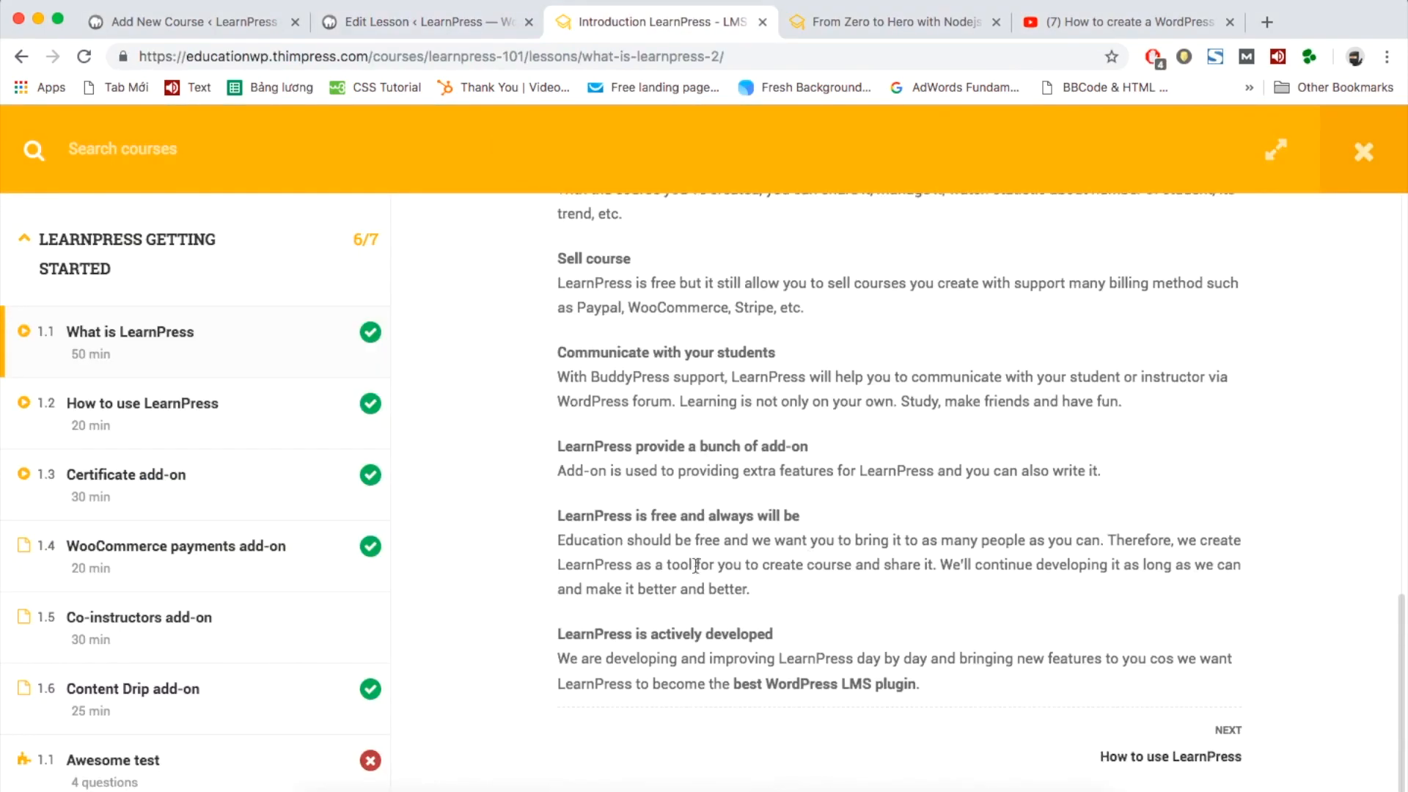
scroll(808, 459, "up", 7)
scroll(837, 433, "up", 10)
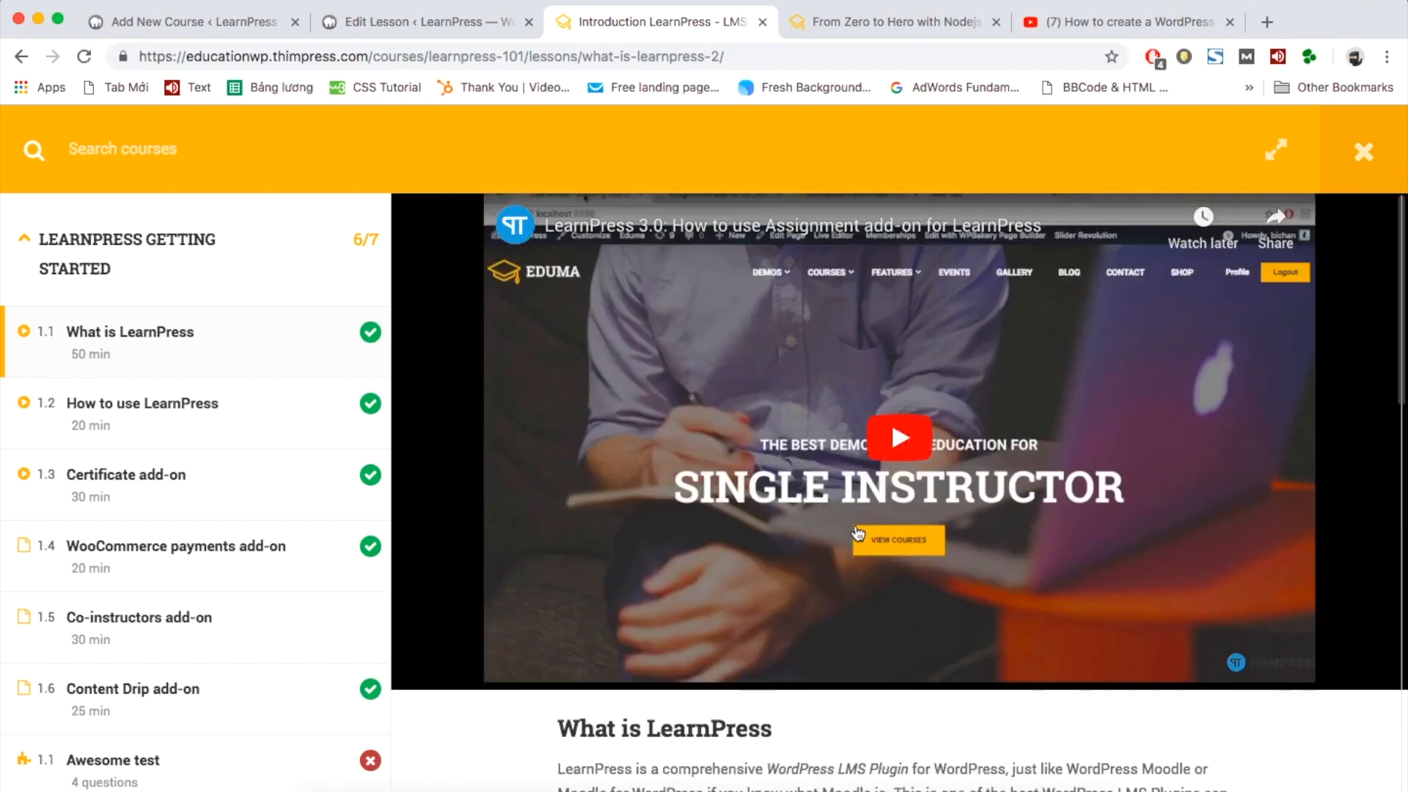
left_click(874, 453)
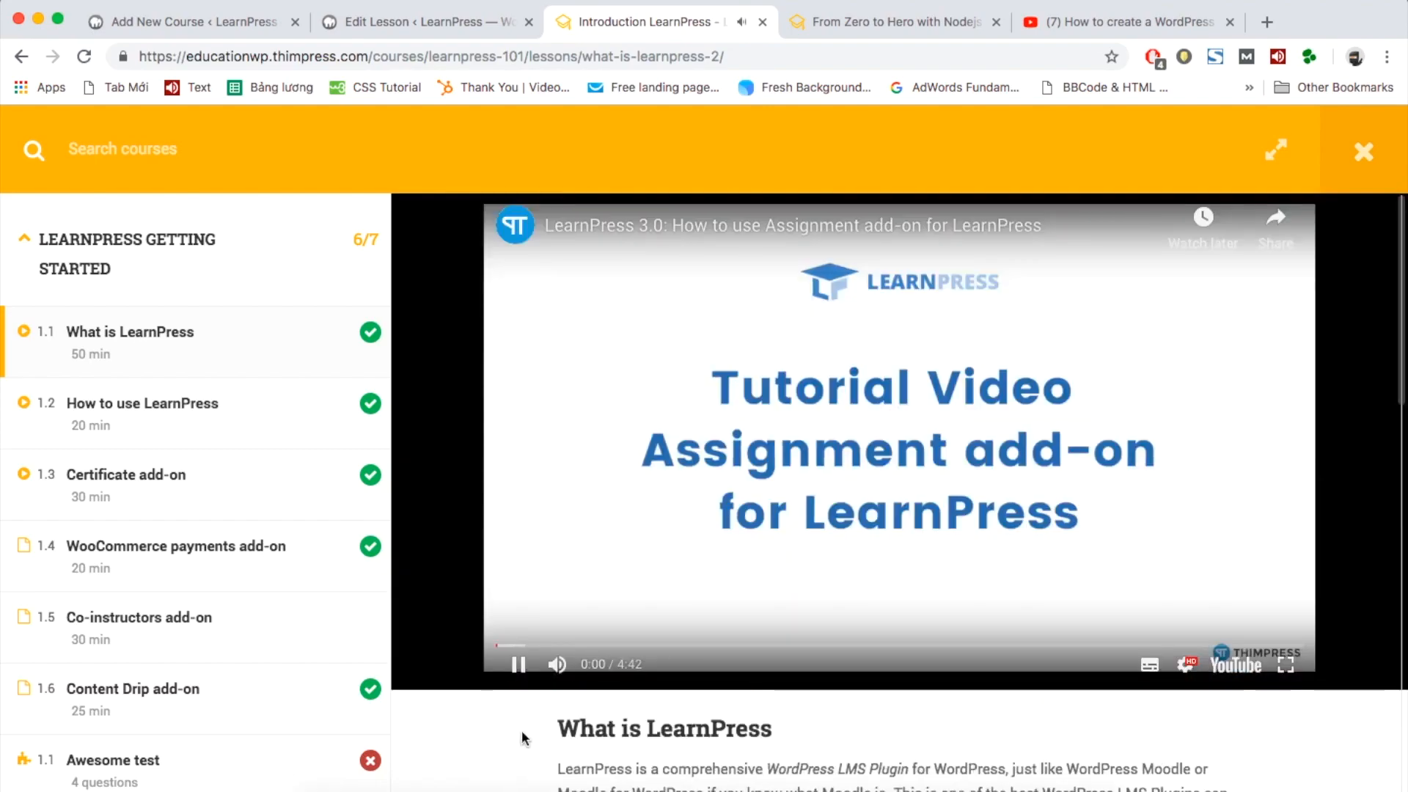
left_click(519, 665)
- Close the lesson editor, return to the course curriculum and open "Quiz 1: LearnPress Quiz" for editing
middle_click(419, 22)
left_click(197, 22)
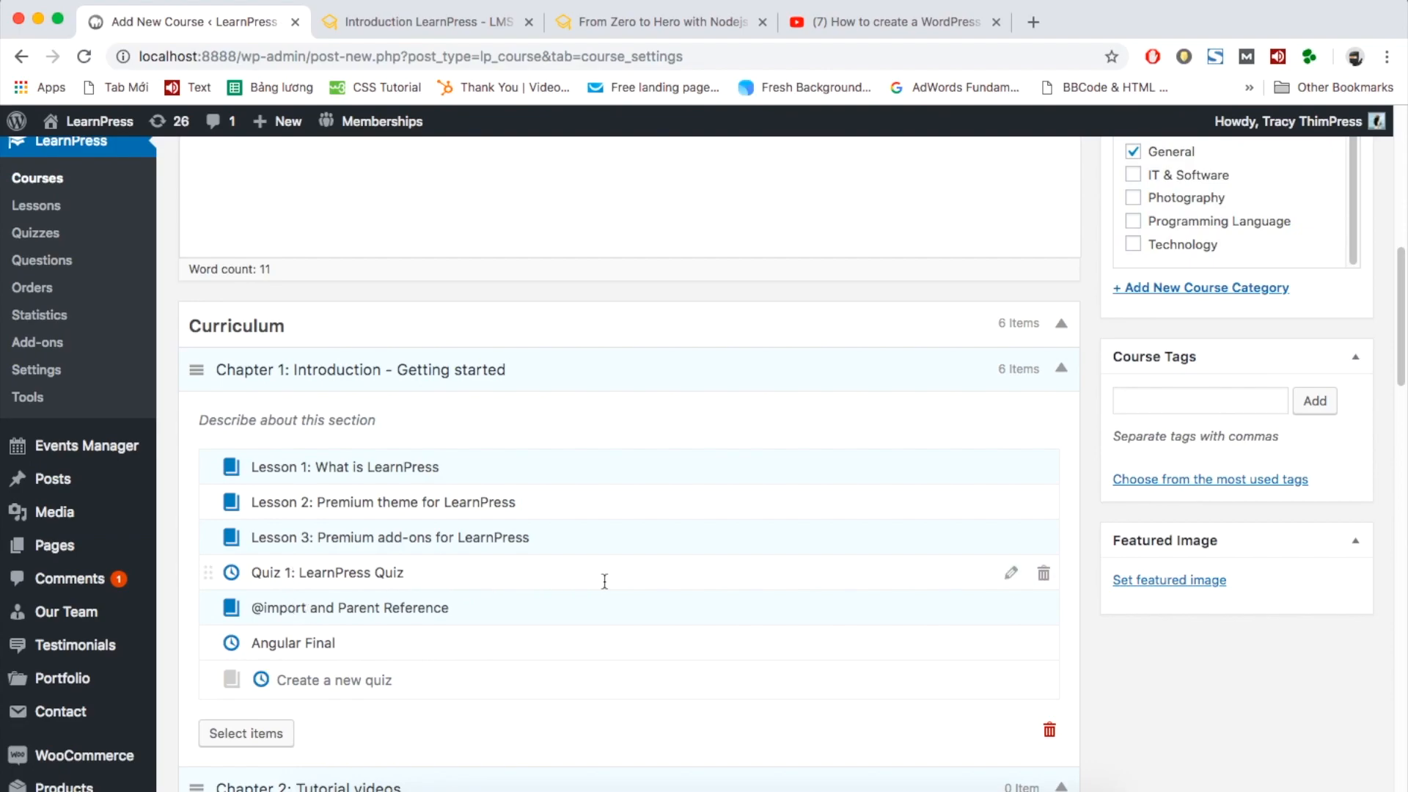
left_click(1012, 579)
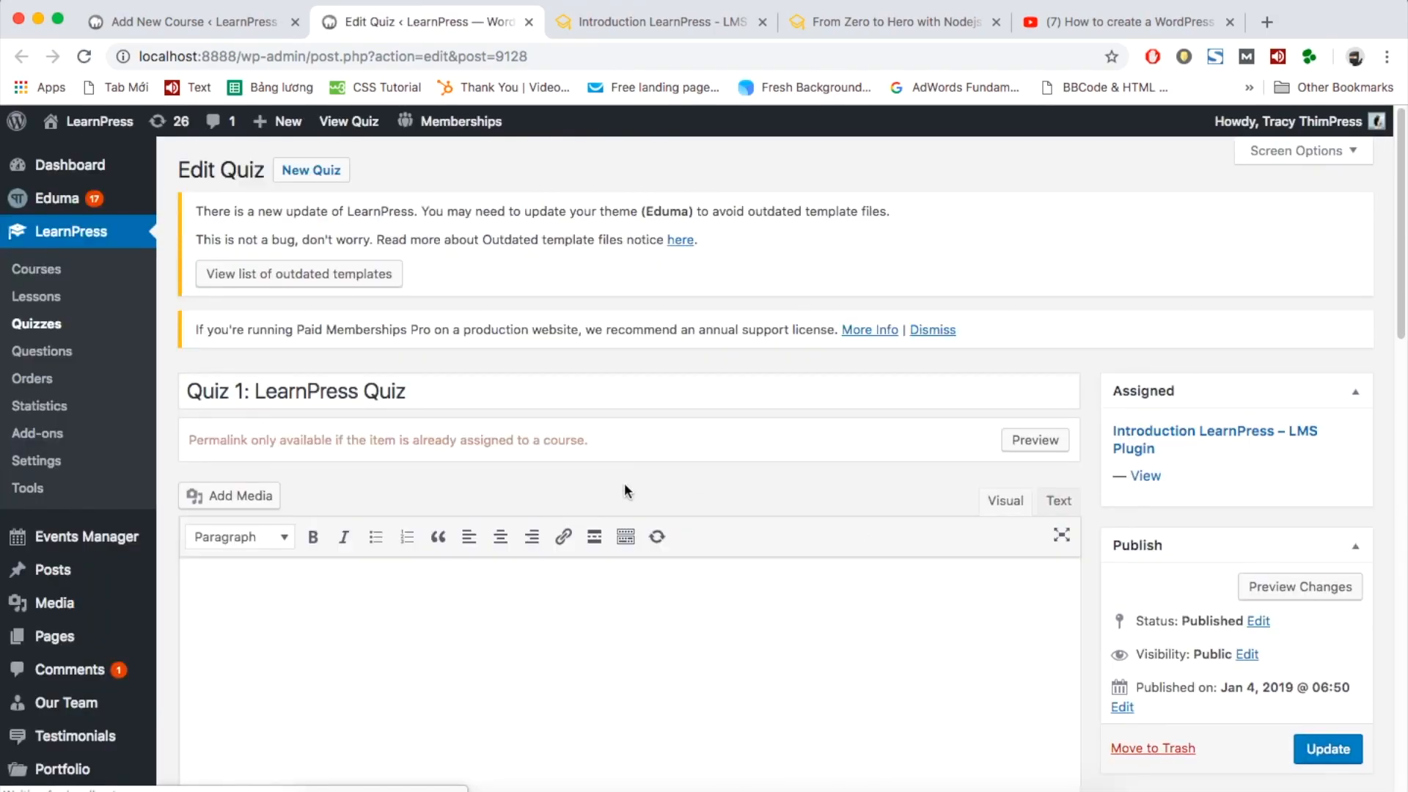
- Write "Description of the quiz (number of questions, length of the quiz, passing grade. etc.)" as the body text of Quiz 1
scroll(624, 483, "down", 2)
left_click(614, 524)
type("Desc")
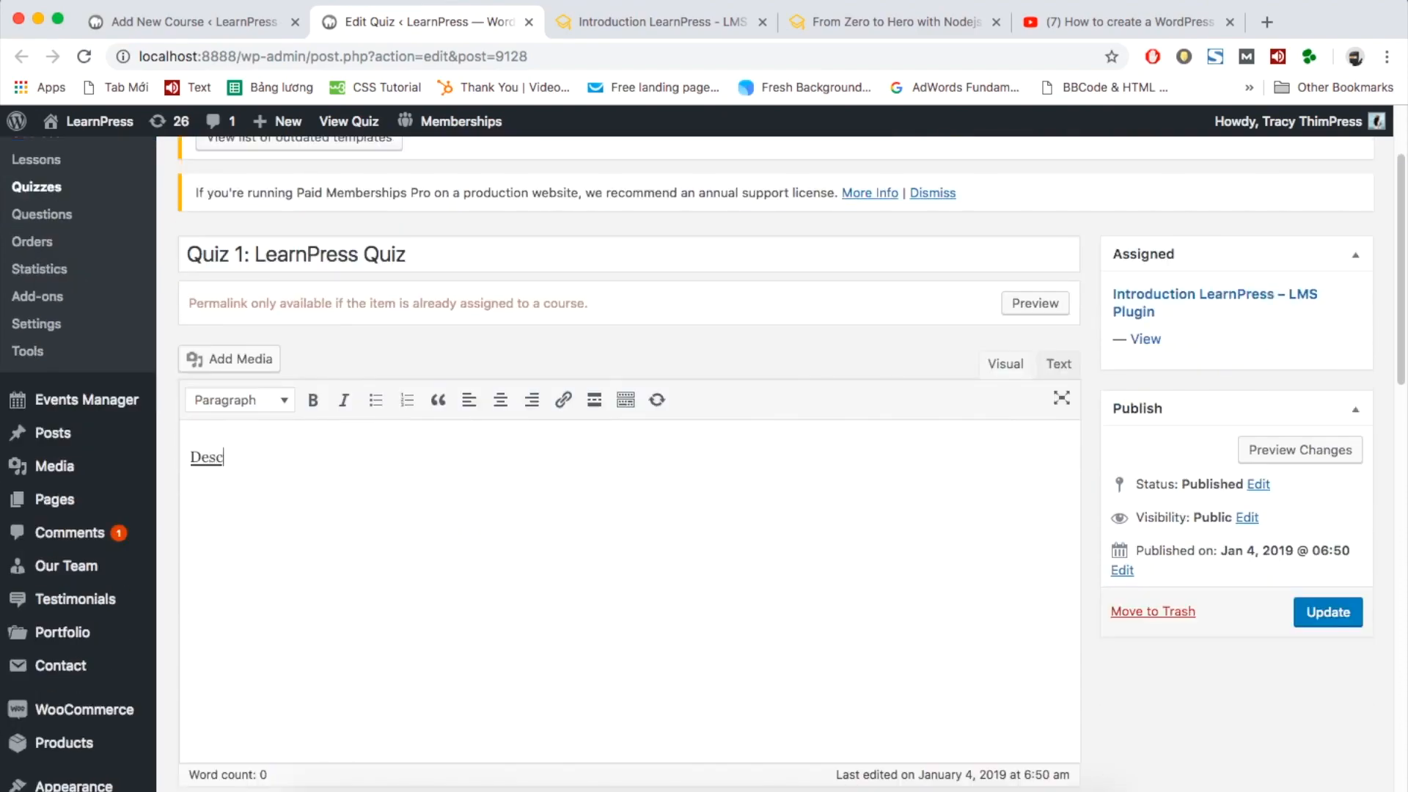
type("ription of the quiz (num")
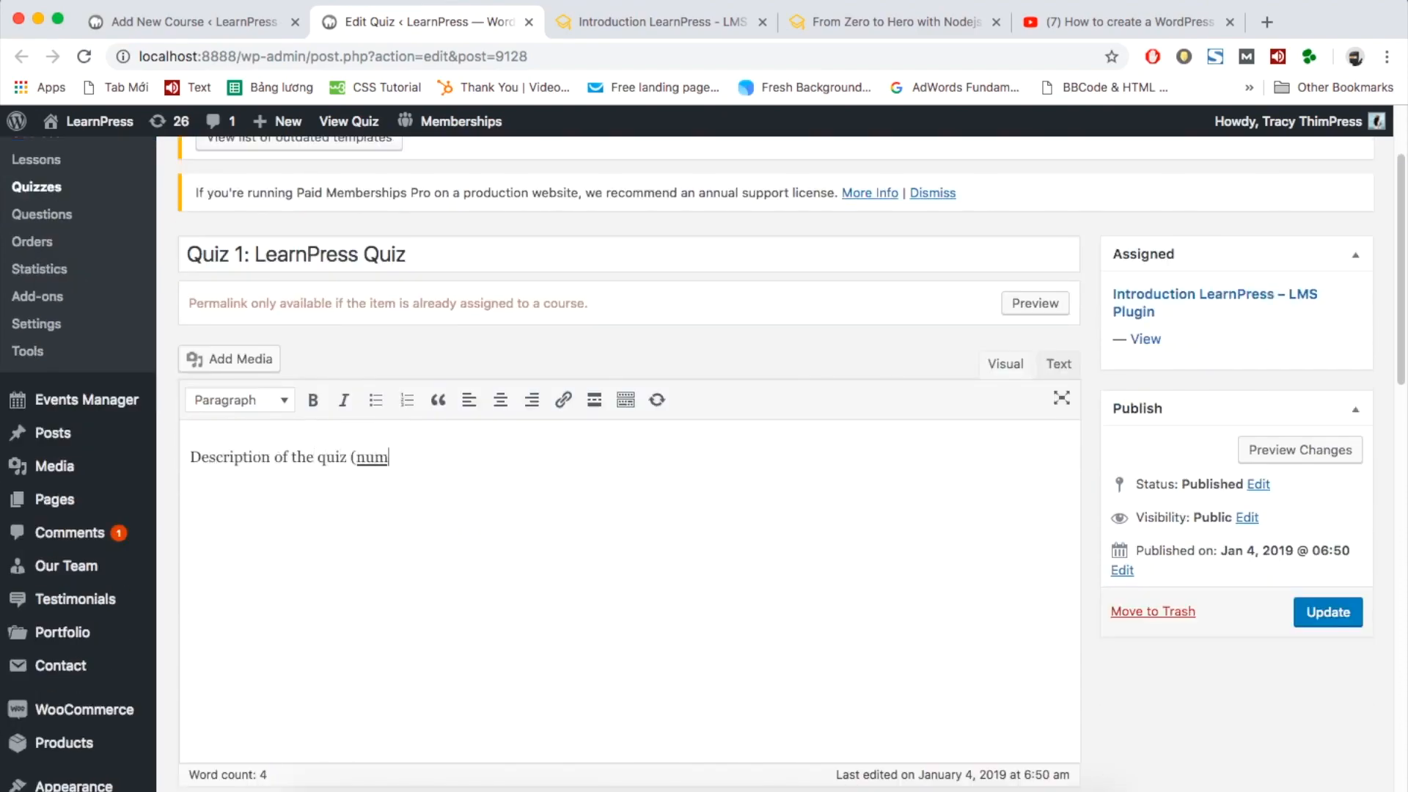
type("ber of questions, length of the q")
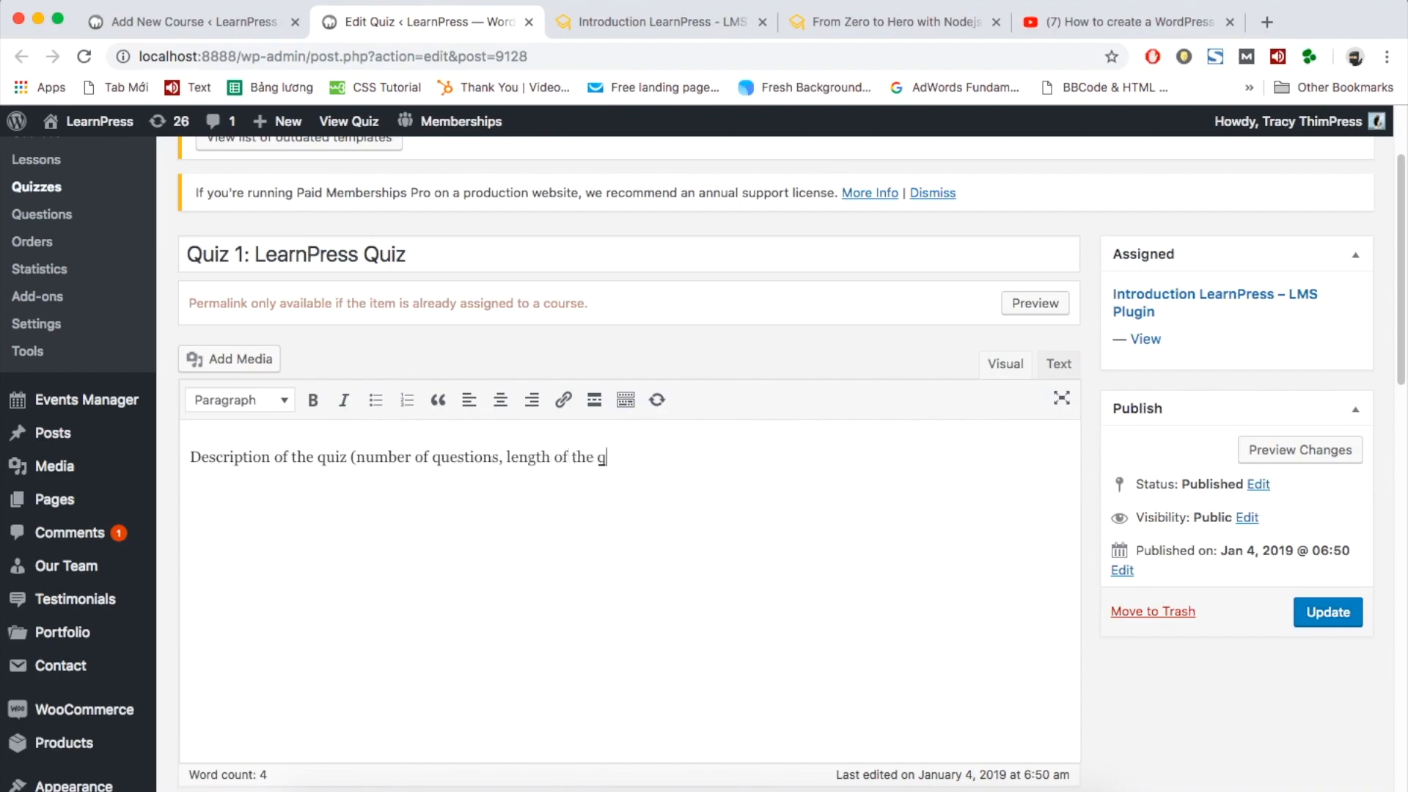
type("uiz, passing grade. etc.)")
- Add a True Or False question titled "Question 1: What is LearnPress?" to the quiz
scroll(625, 496, "down", 5)
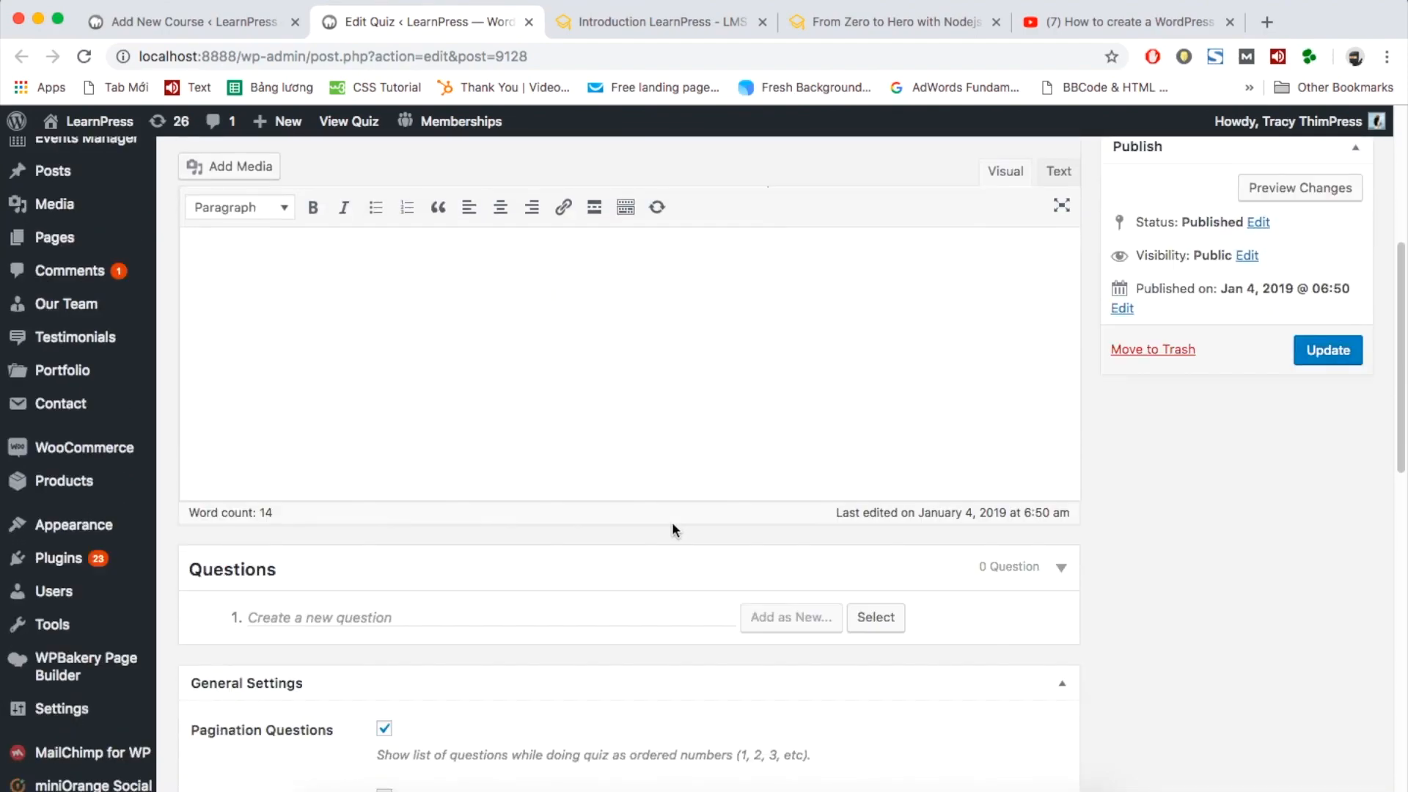
scroll(672, 528, "down", 3)
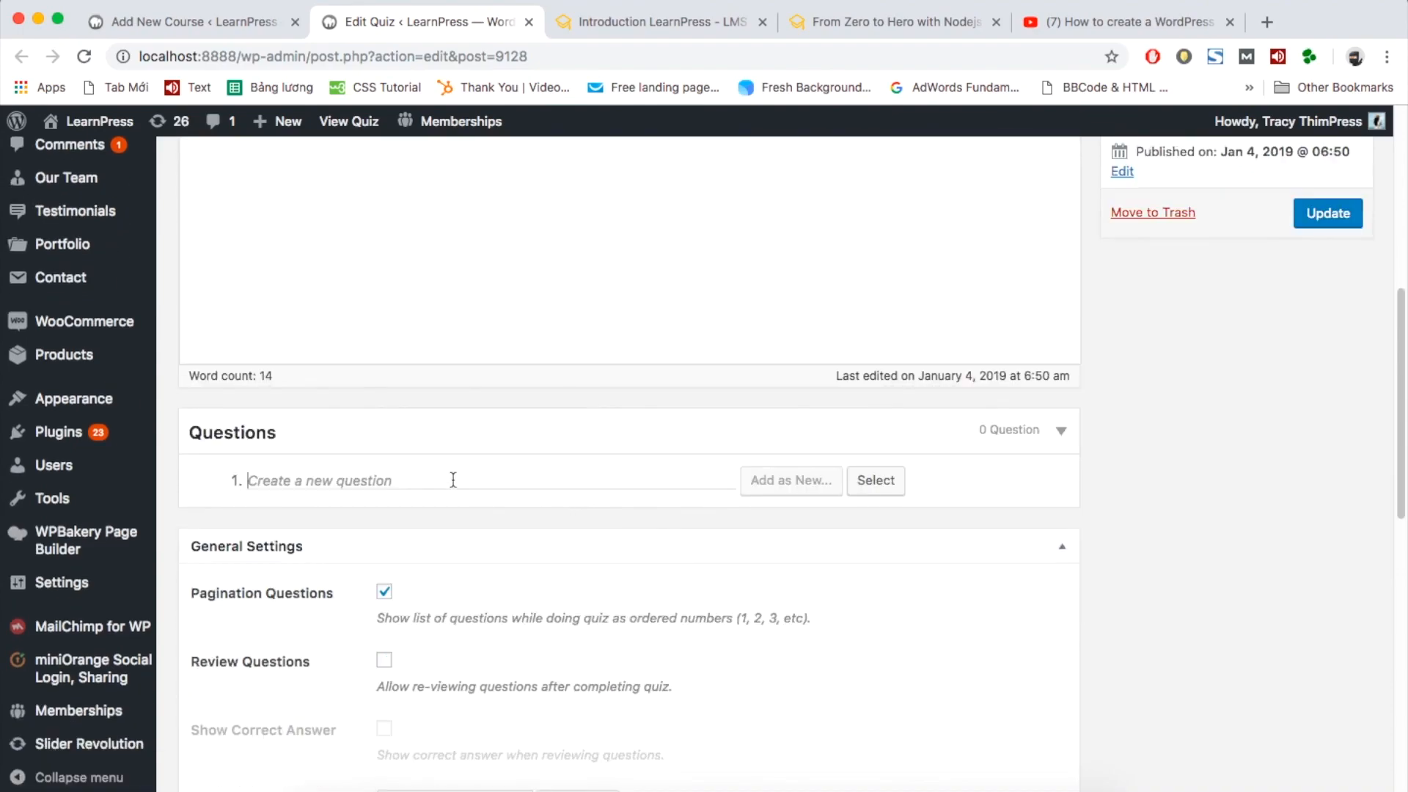
type("Question 1")
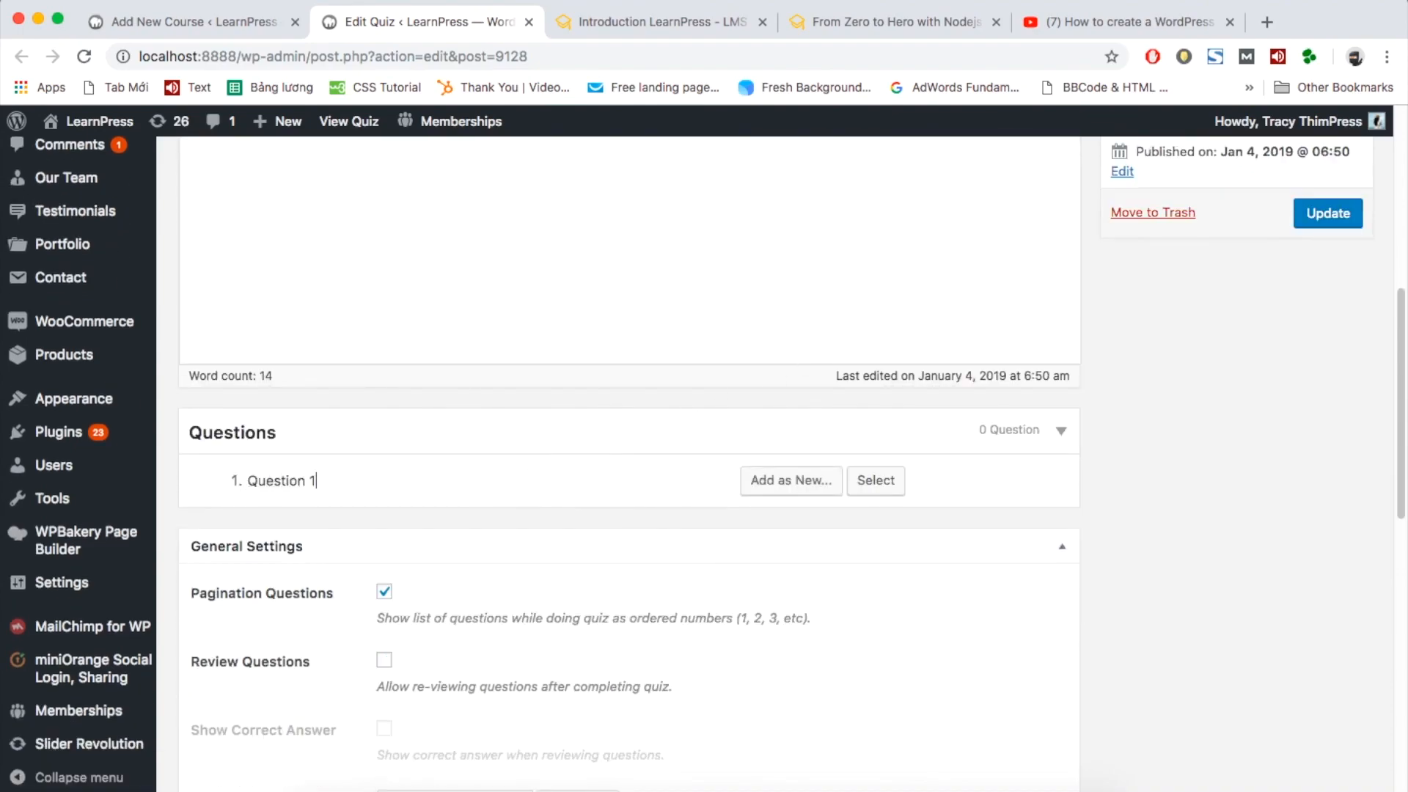
type(": What is LearnPress?")
mouse_move(663, 567)
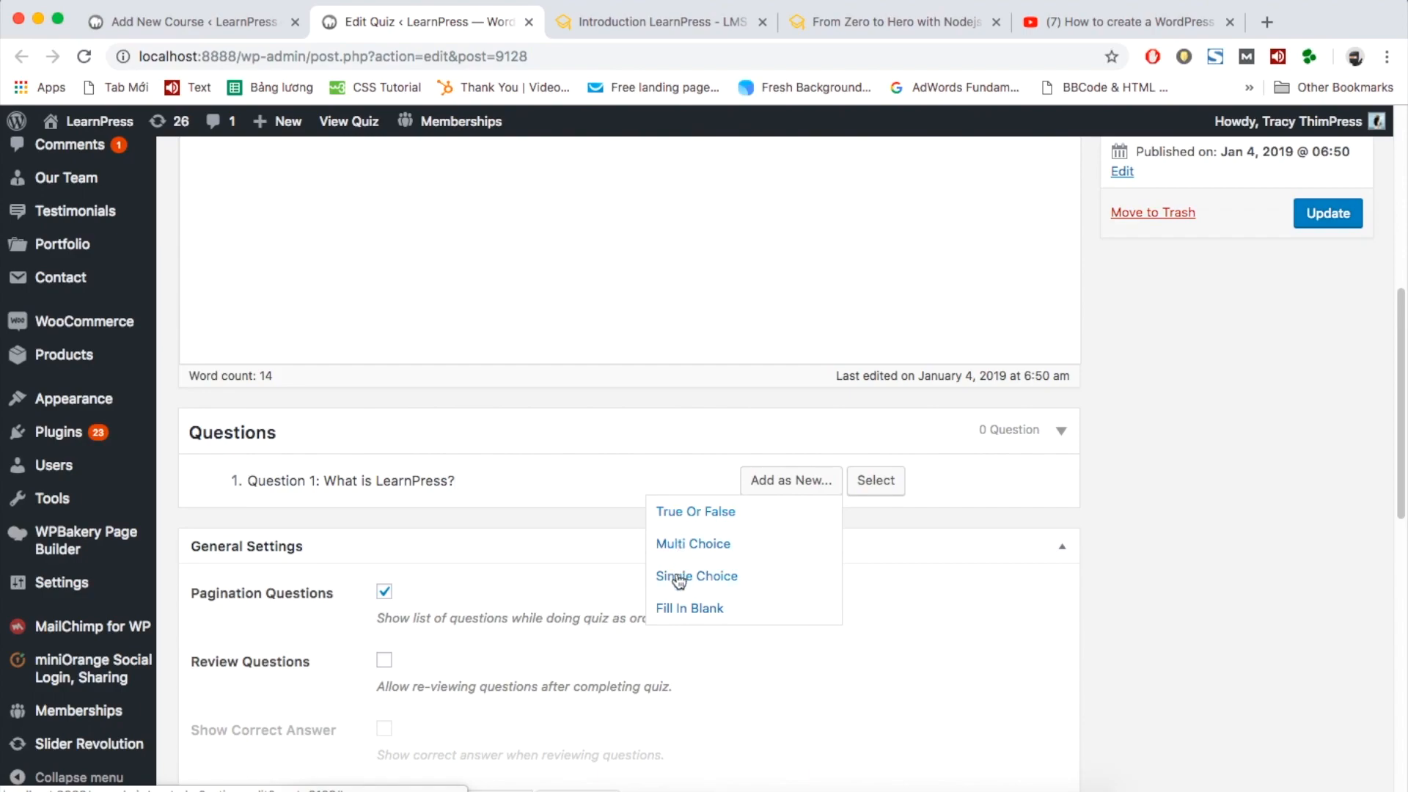
left_click(699, 513)
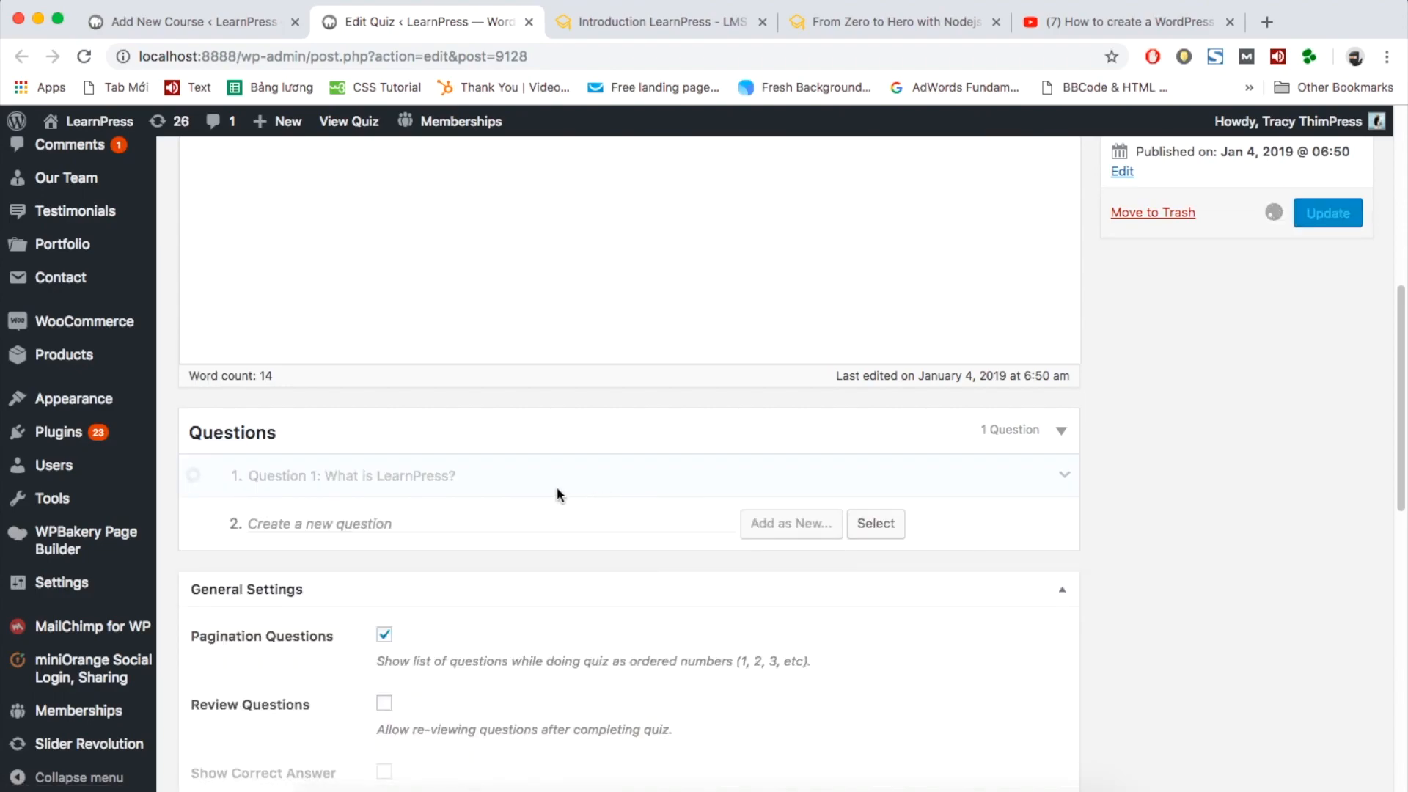
scroll(557, 486, "down", 3)
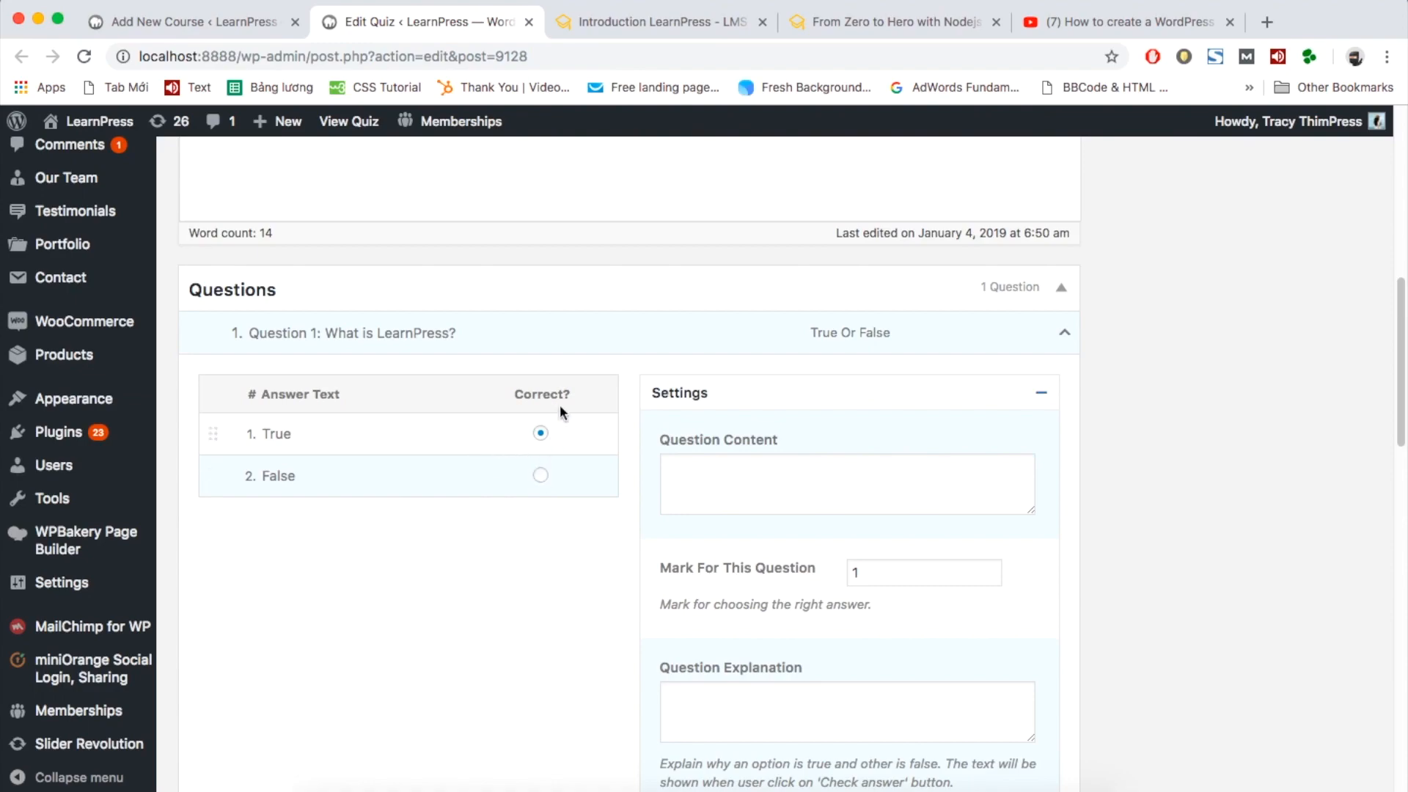
- Mark True as the correct answer of Question 1 and enter "Content of Question..." as its question content
left_click(540, 476)
left_click(542, 434)
scroll(544, 438, "down", 2)
left_click(768, 364)
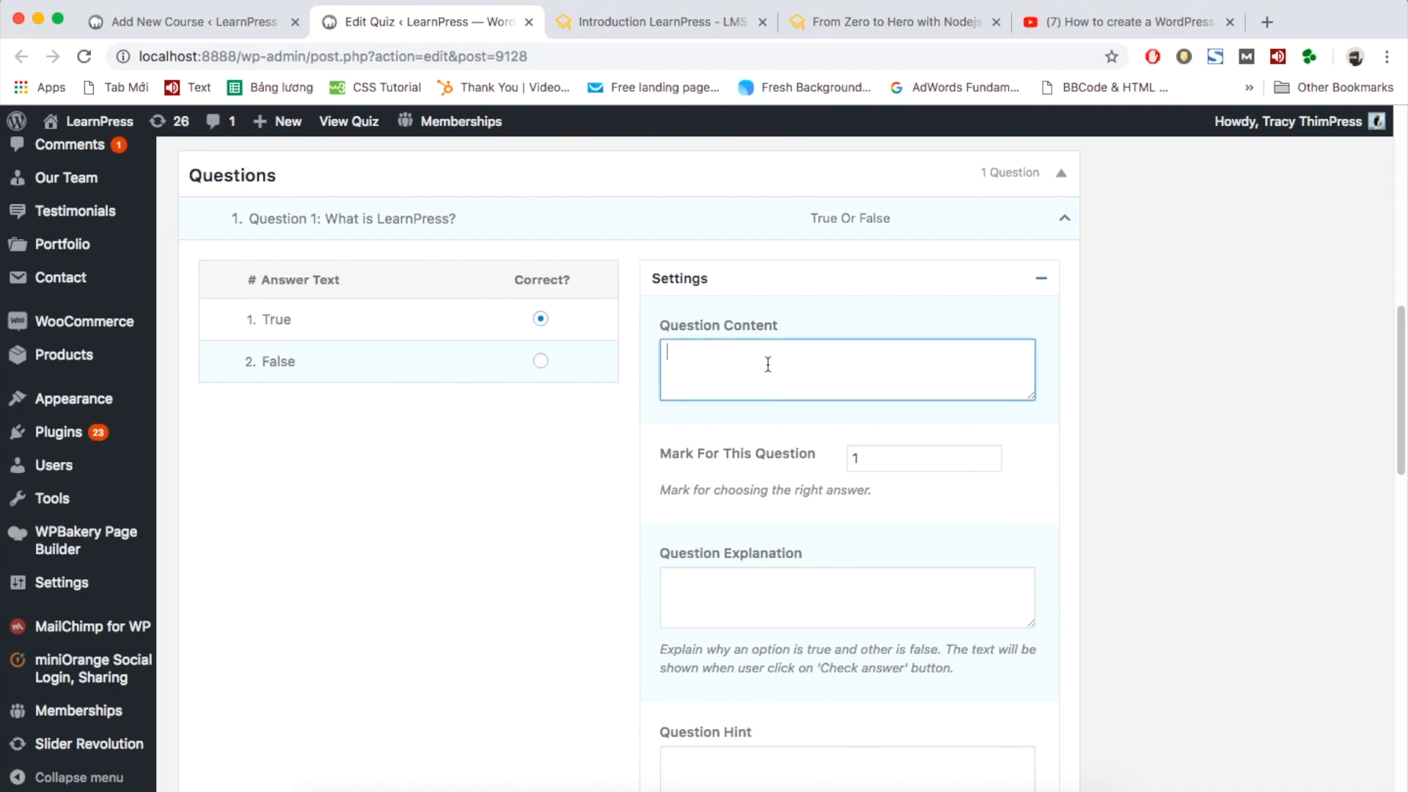
type("Content of Question...")
- Review the mark, explanation and hint fields of Question 1, and collapse its settings
scroll(733, 472, "down", 1)
left_click(904, 374)
scroll(762, 410, "down", 1)
left_click(748, 433)
scroll(738, 484, "down", 2)
scroll(737, 488, "up", 5)
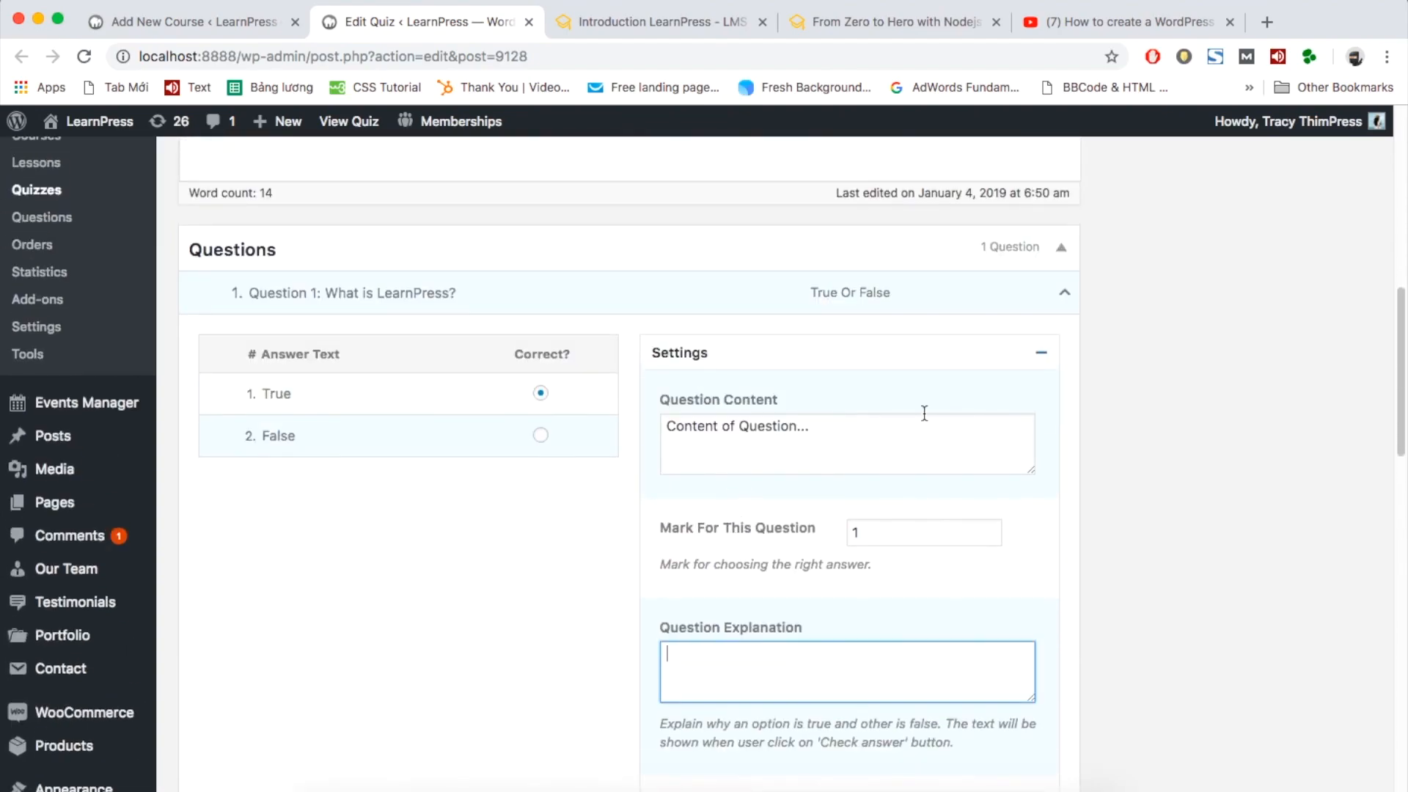
left_click(1041, 353)
- Add a Multi Choice question titled "Question 2: What is Eduma?" to the quiz
type("Question 2: What")
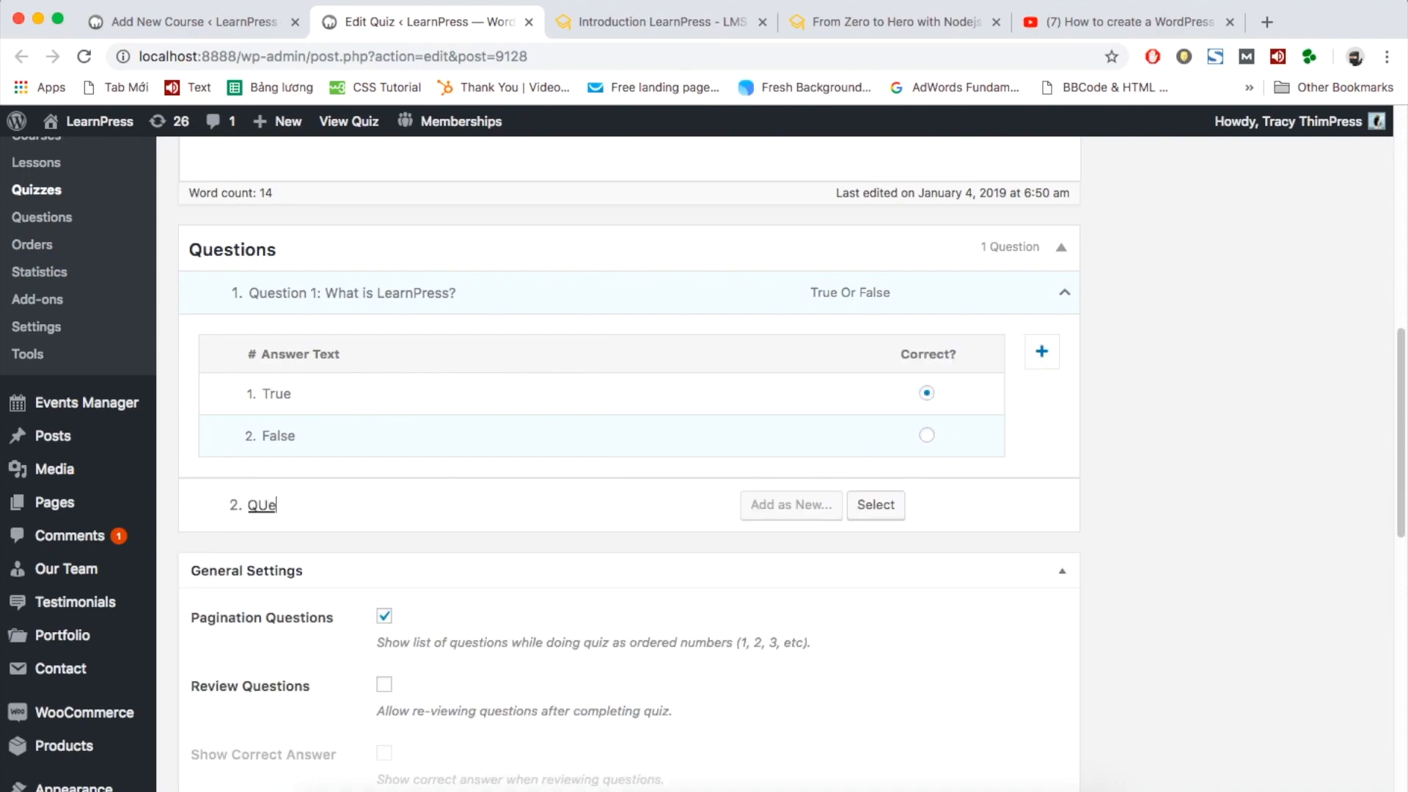
type(" is Eduma?")
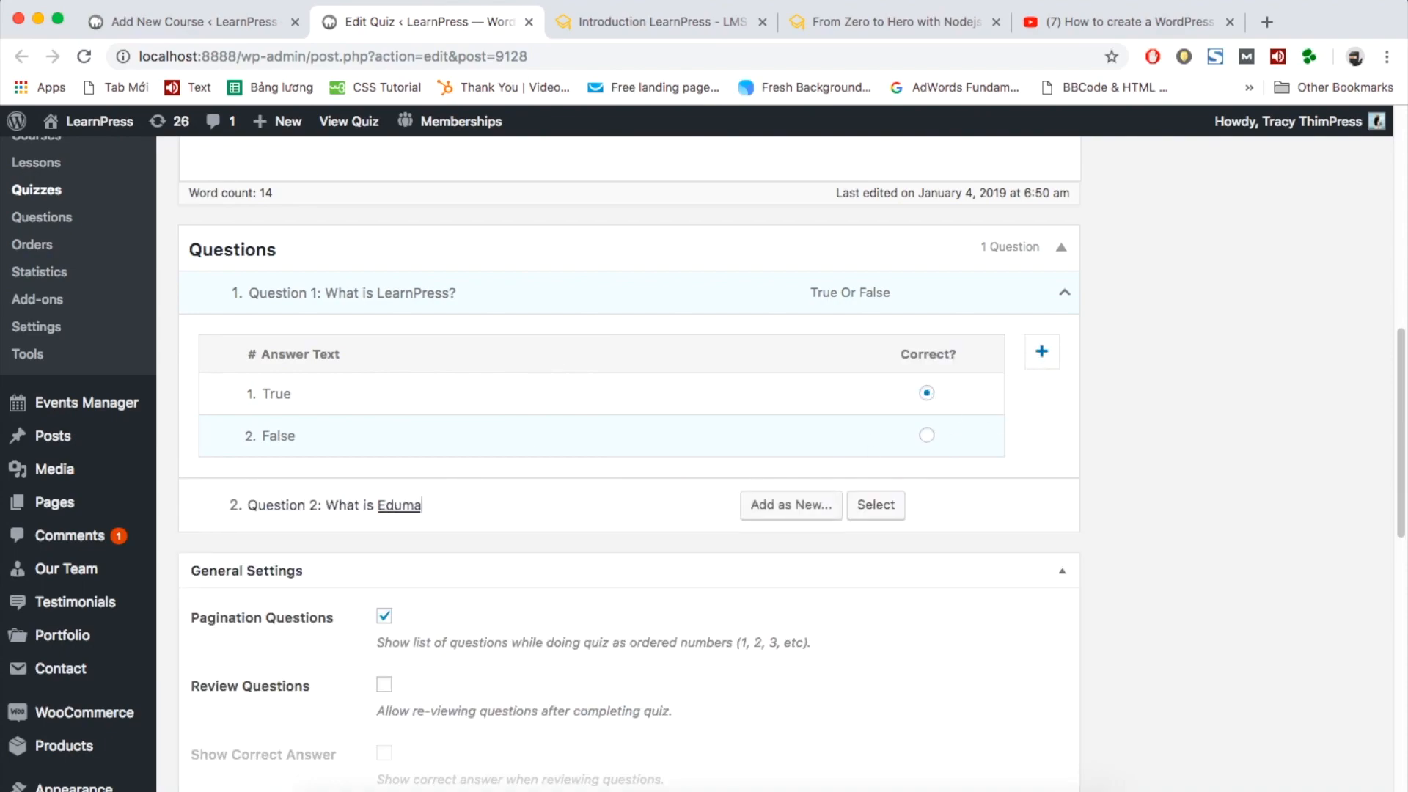
mouse_move(791, 505)
left_click(693, 567)
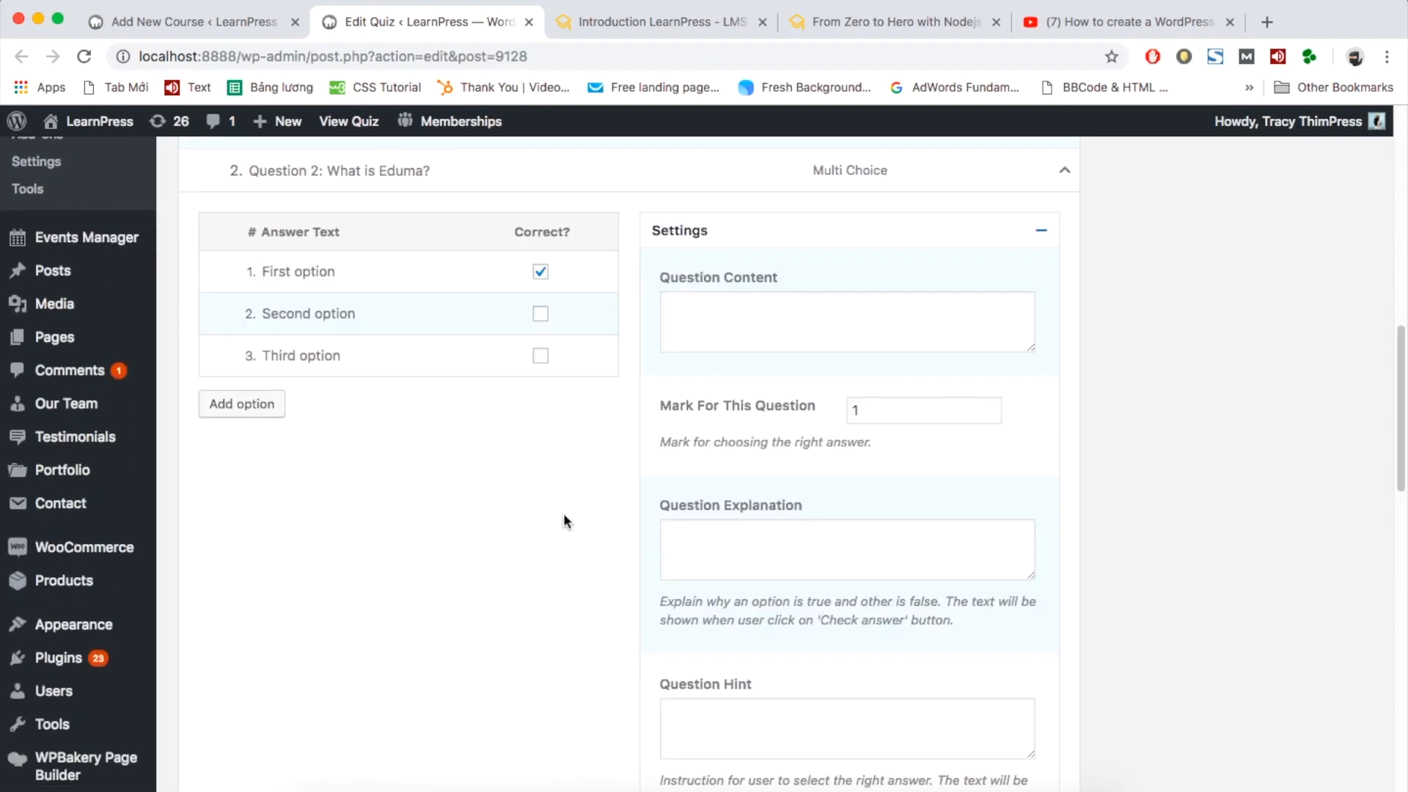
- Replace the first answer option of Question 2 with "WordPress LMS Theme"
scroll(565, 518, "up", 2)
triple_click(346, 375)
type("WOr")
key("BackSpace")
key("BackSpace")
type("ordPress LMS Theme")
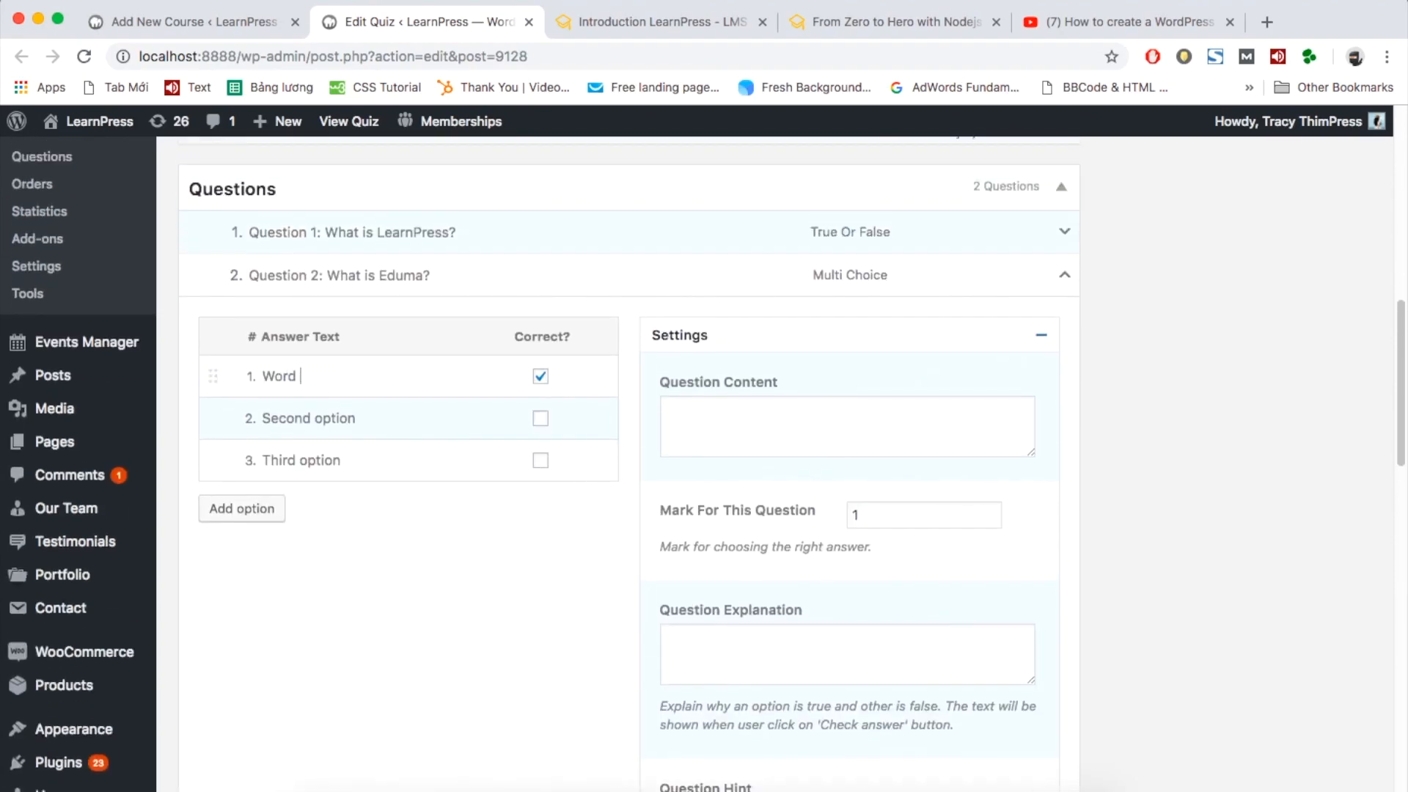
- Change the second and third answers to "Education WordPress Theme" and "Hotel WordPress Theme", marking the second as correct
triple_click(377, 422)
type("Edu")
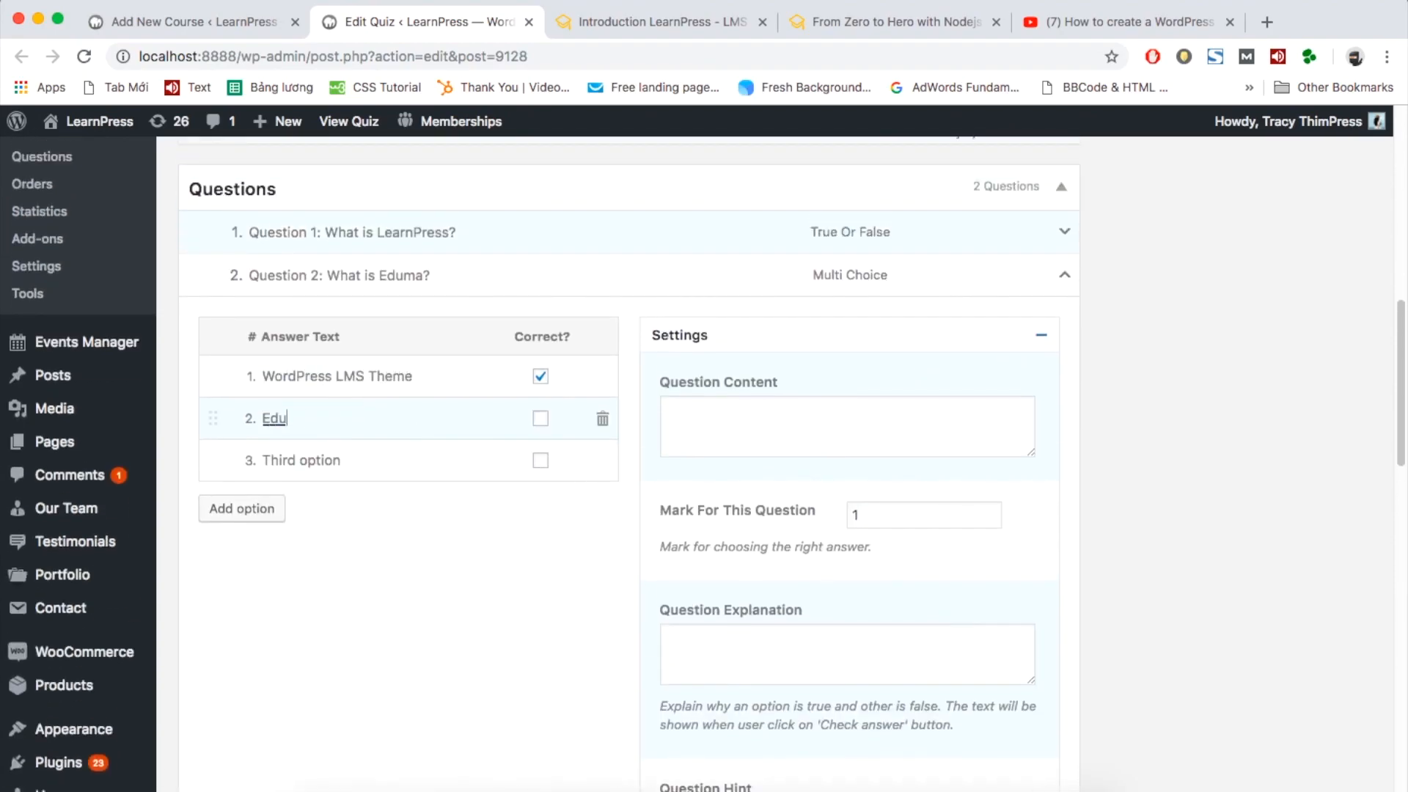
type("cation WordPress Theme")
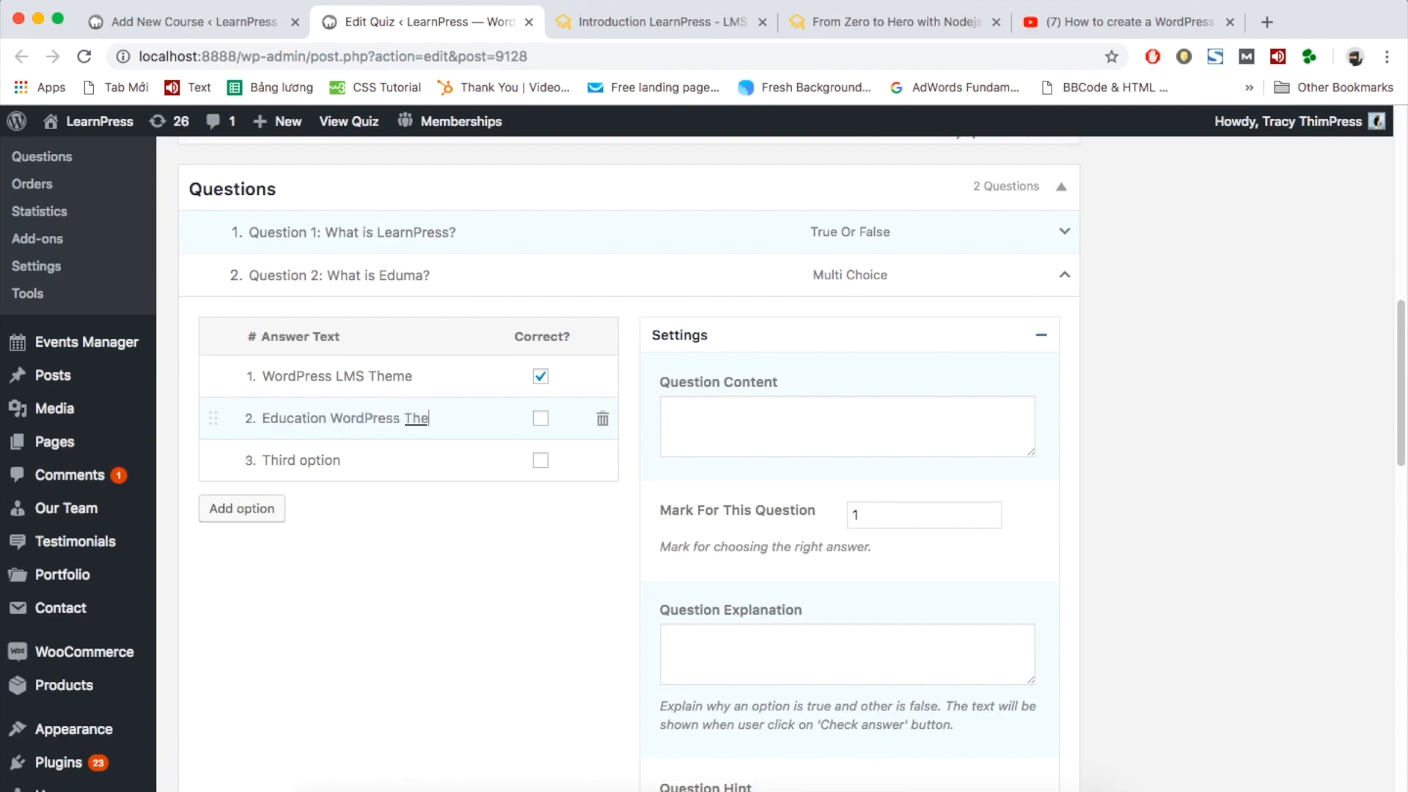
triple_click(380, 460)
type("Hotel WordPress Theme")
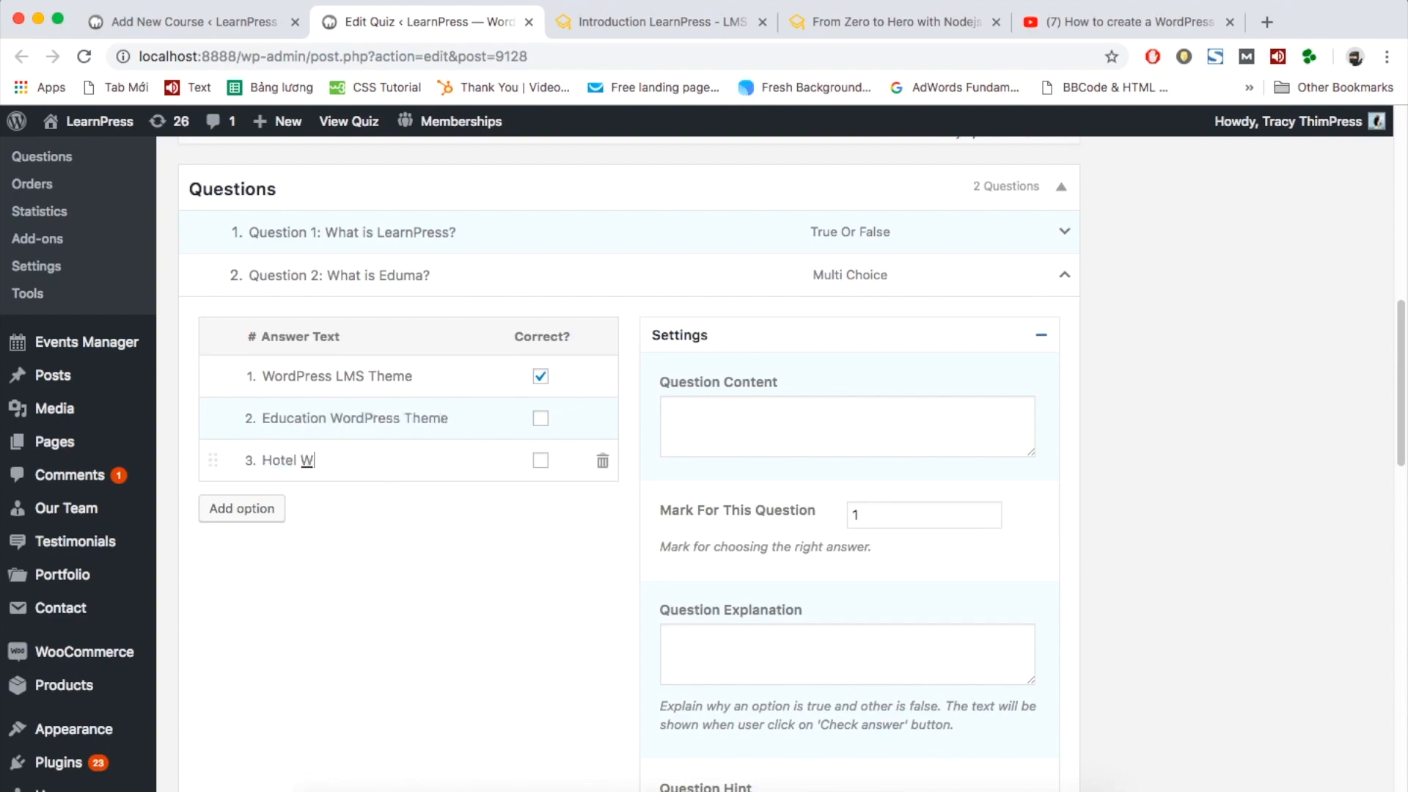
left_click(542, 420)
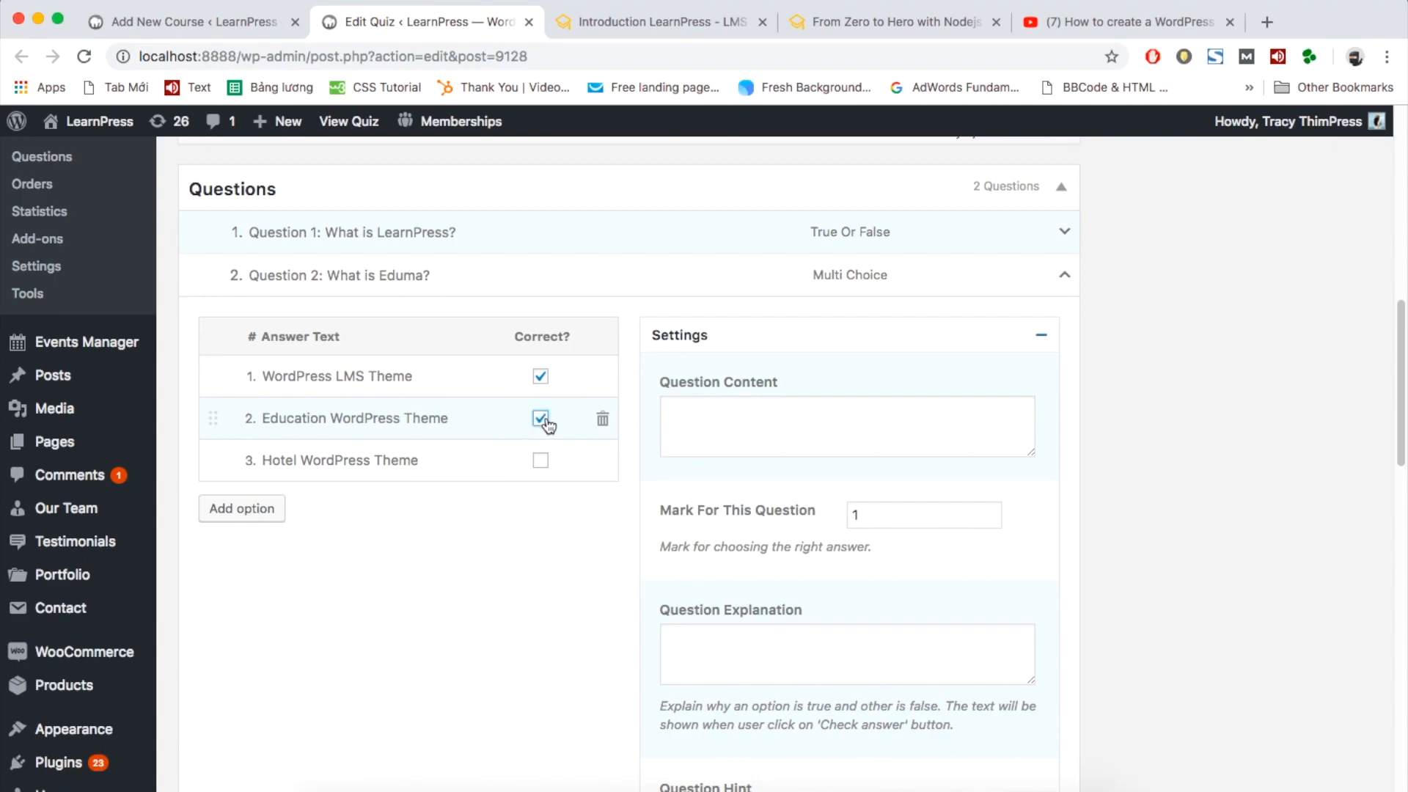
- Look over the settings of Question 2, collapse the question and try moving it above Question 1
scroll(992, 376, "down", 10)
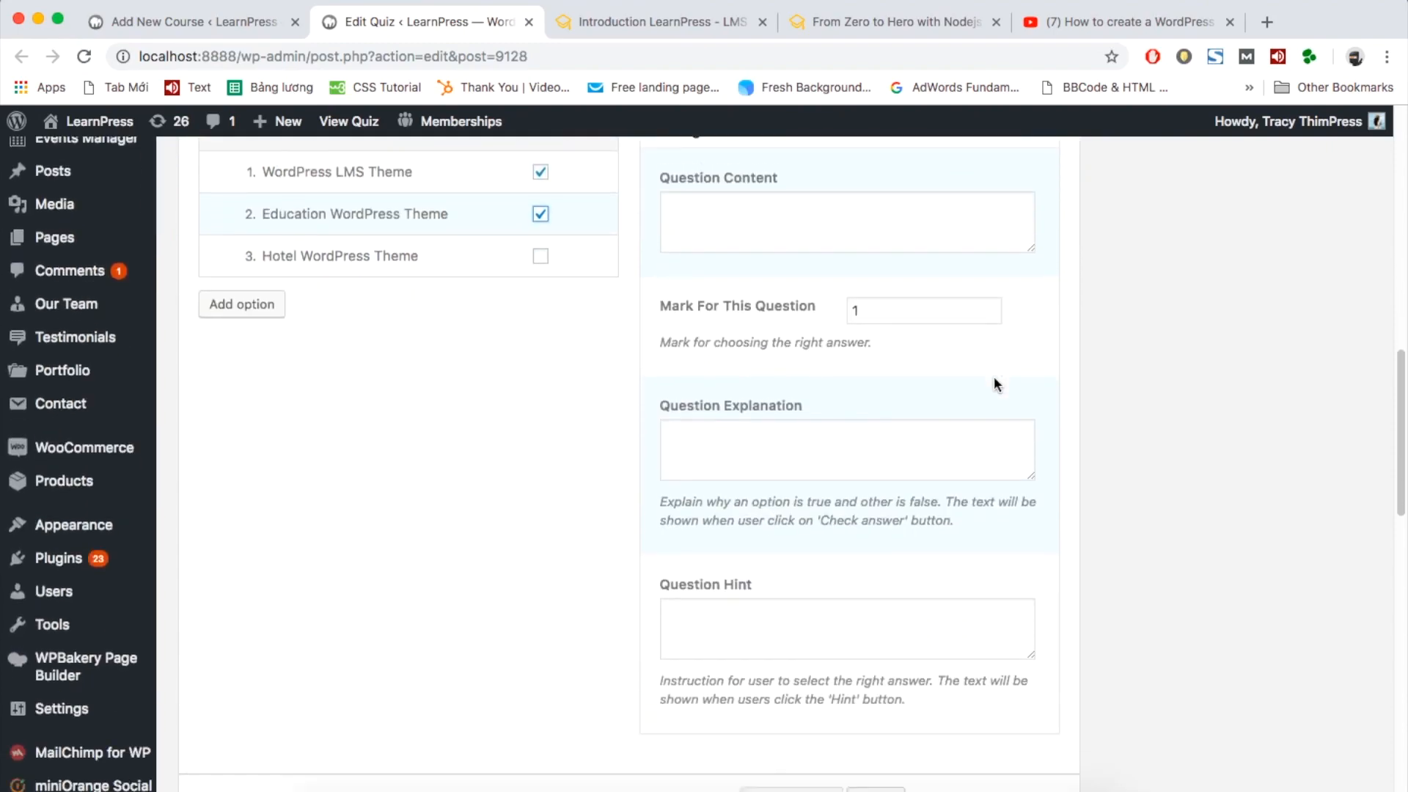
scroll(845, 550, "up", 4)
scroll(845, 551, "up", 3)
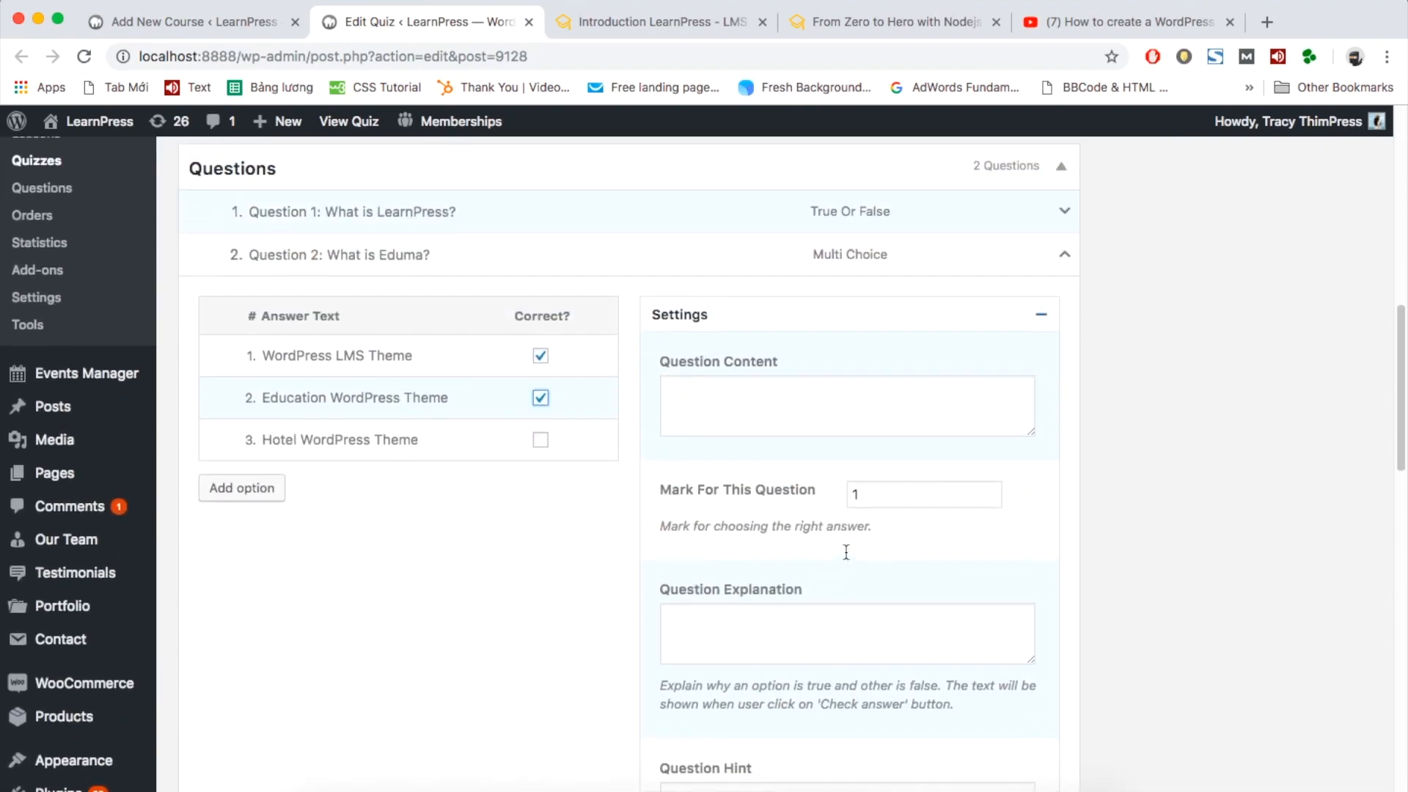
left_click(1068, 264)
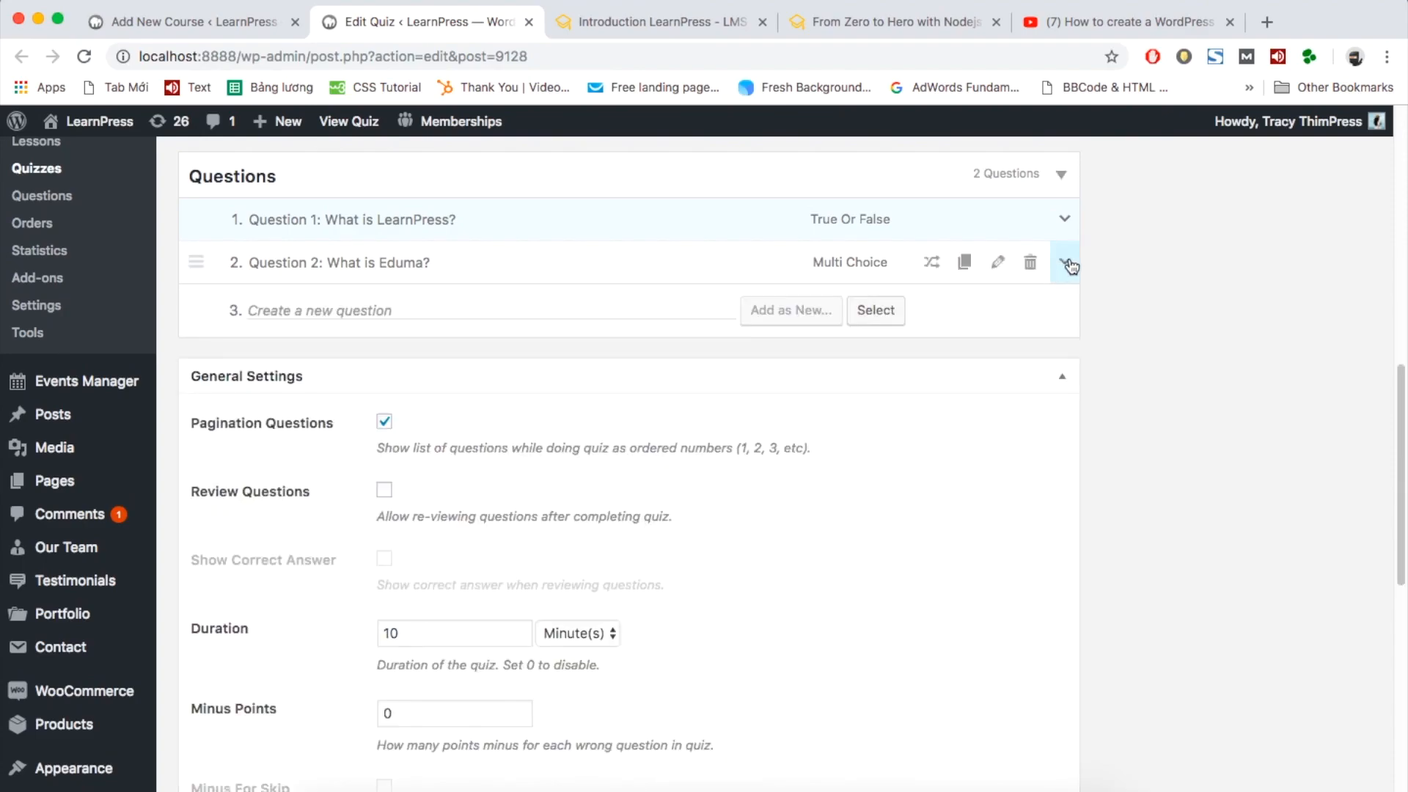
left_click_drag(198, 262, 199, 218)
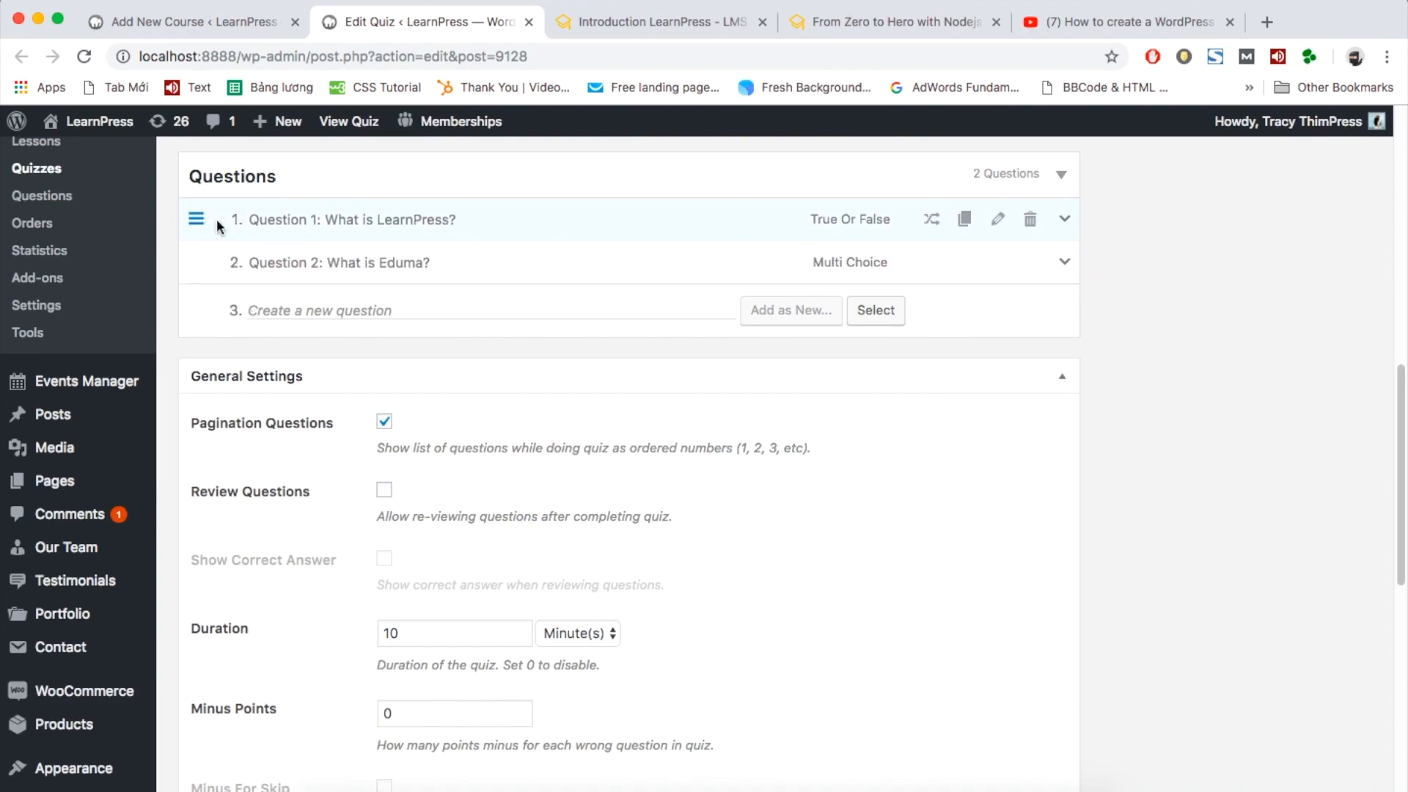
- Turn on Pagination Questions and Review Questions in the quiz's general settings, with Show Correct Answer off
left_click(385, 427)
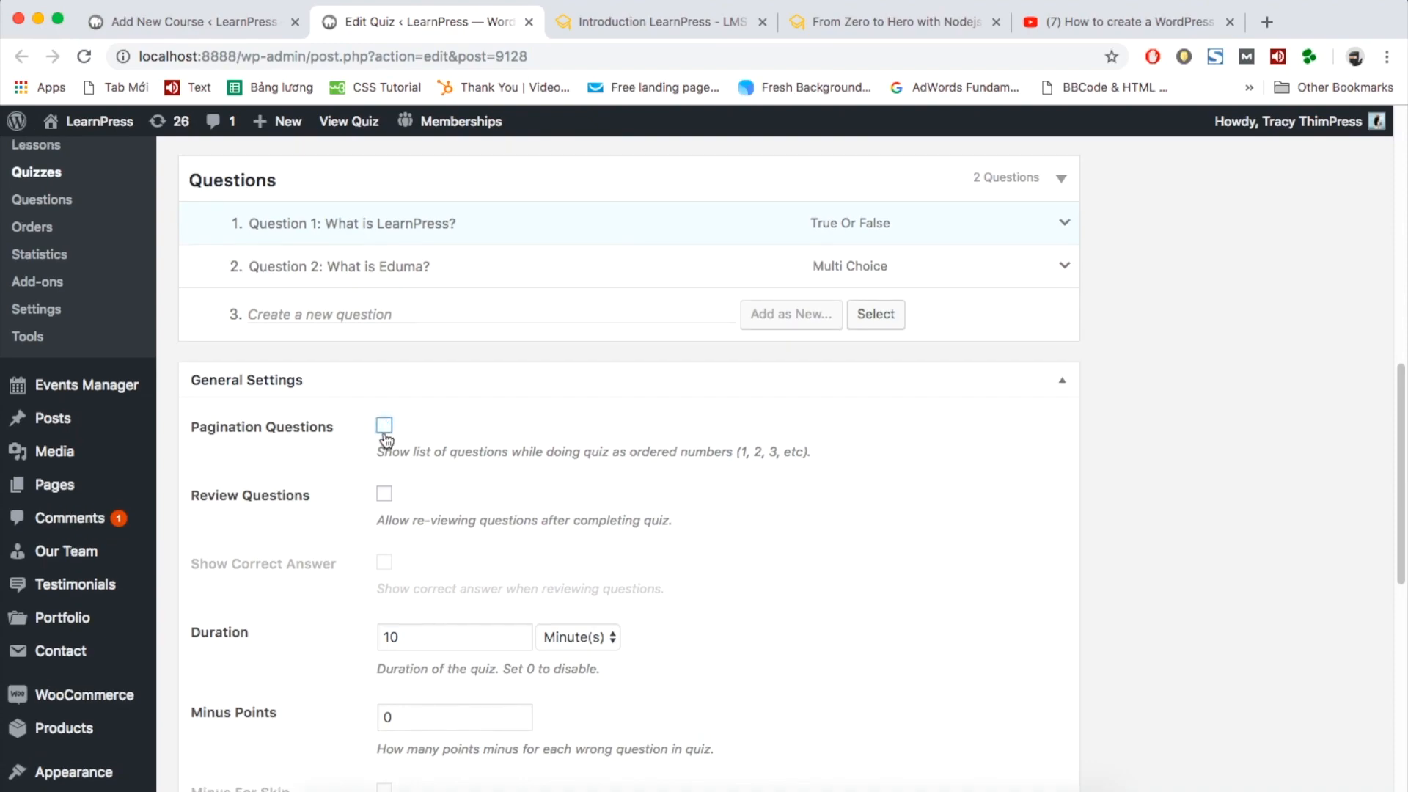
left_click(385, 426)
left_click(386, 497)
left_click(383, 565)
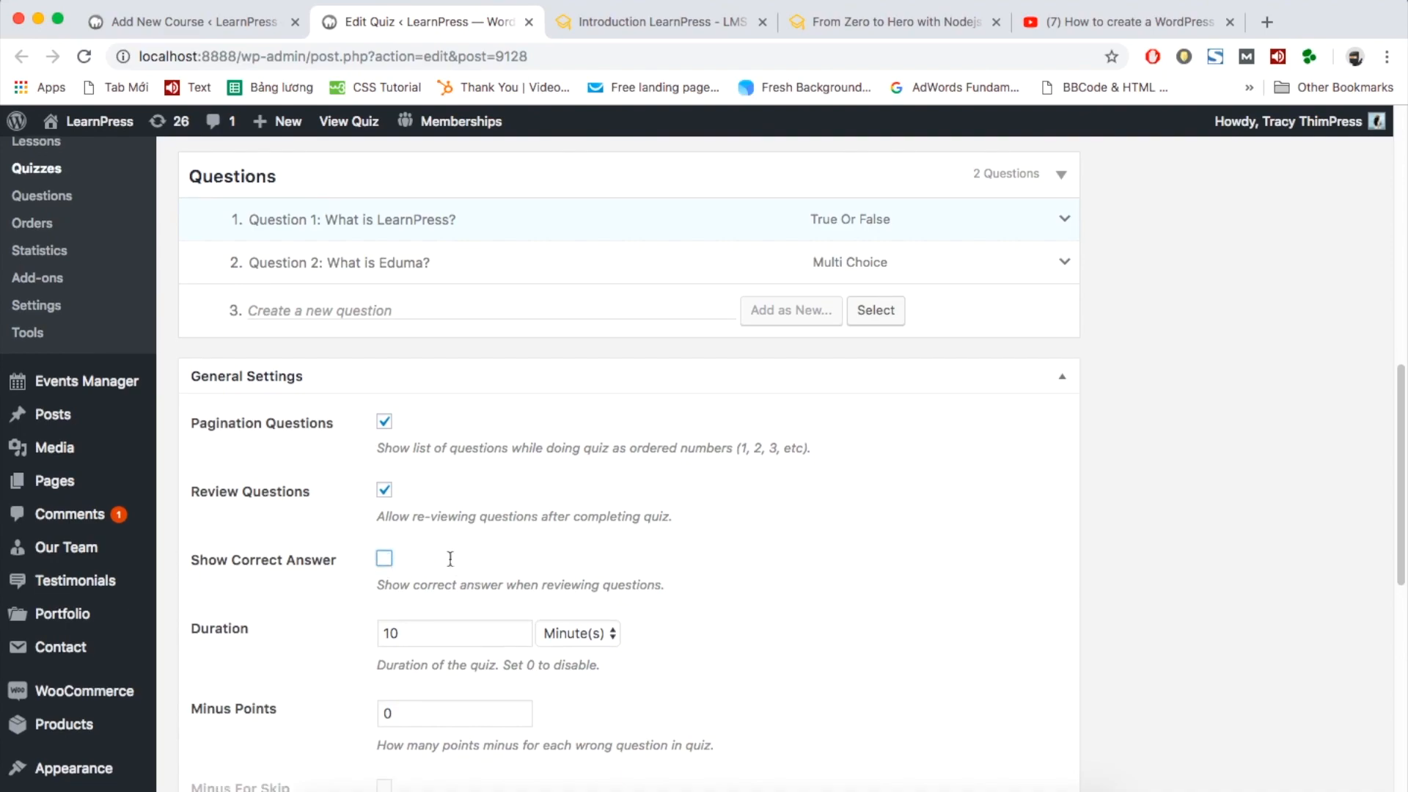
- Set the quiz's Minus Points to 0.5 for each wrong question, with Minus For Skip off
scroll(449, 565, "down", 1)
left_click(432, 601)
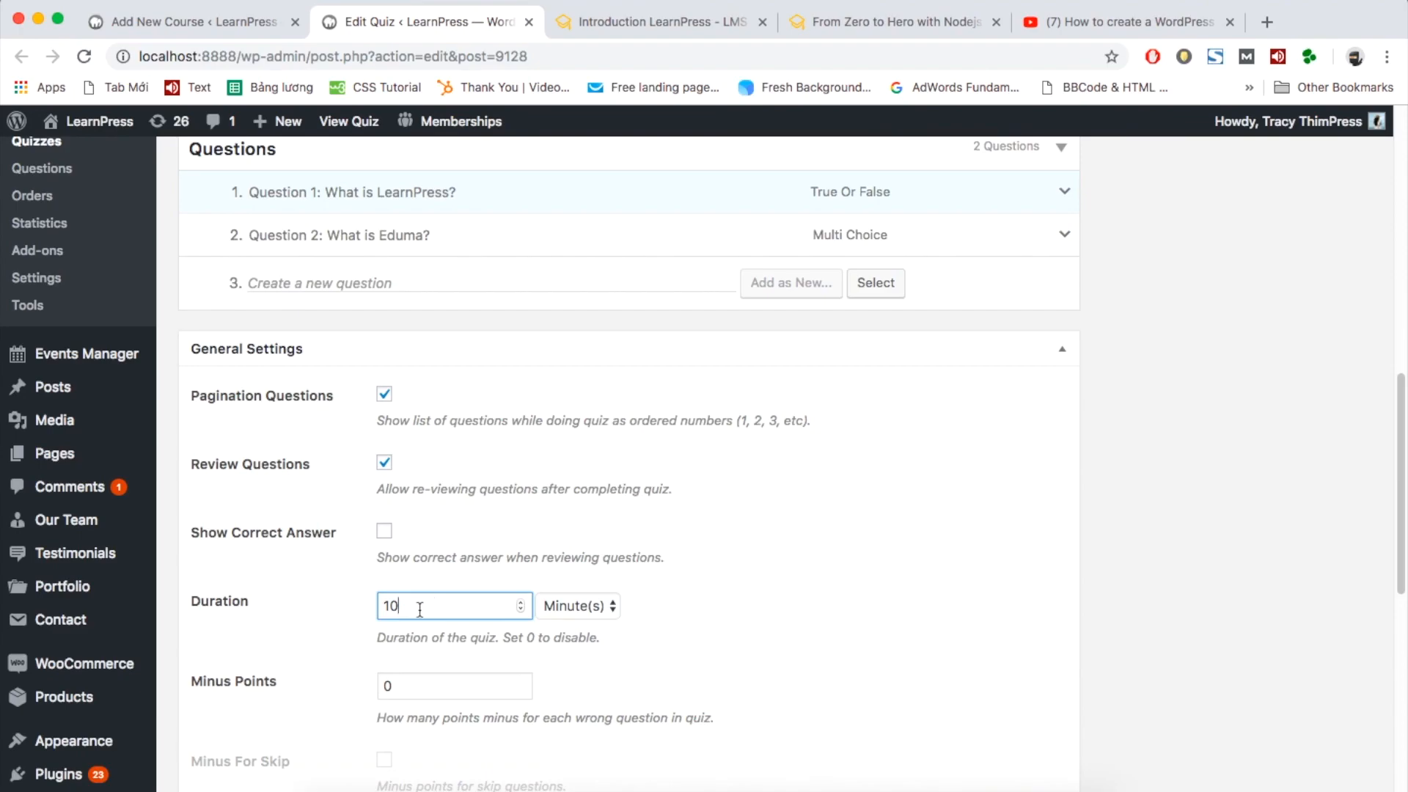
scroll(419, 609, "down", 4)
left_click(422, 563)
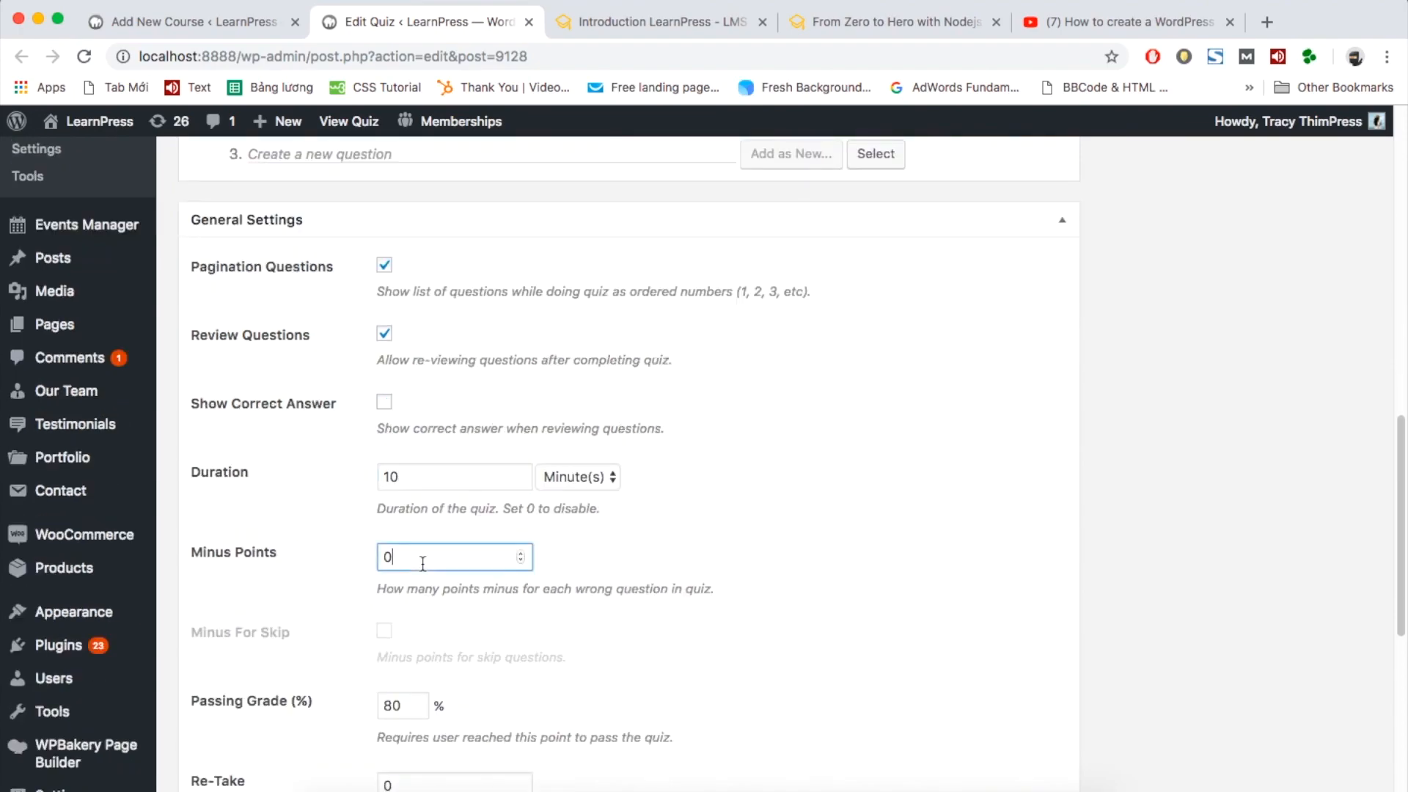
left_click_drag(395, 555, 383, 557)
scroll(382, 557, "down", 1)
key("BackSpace")
left_click(449, 575)
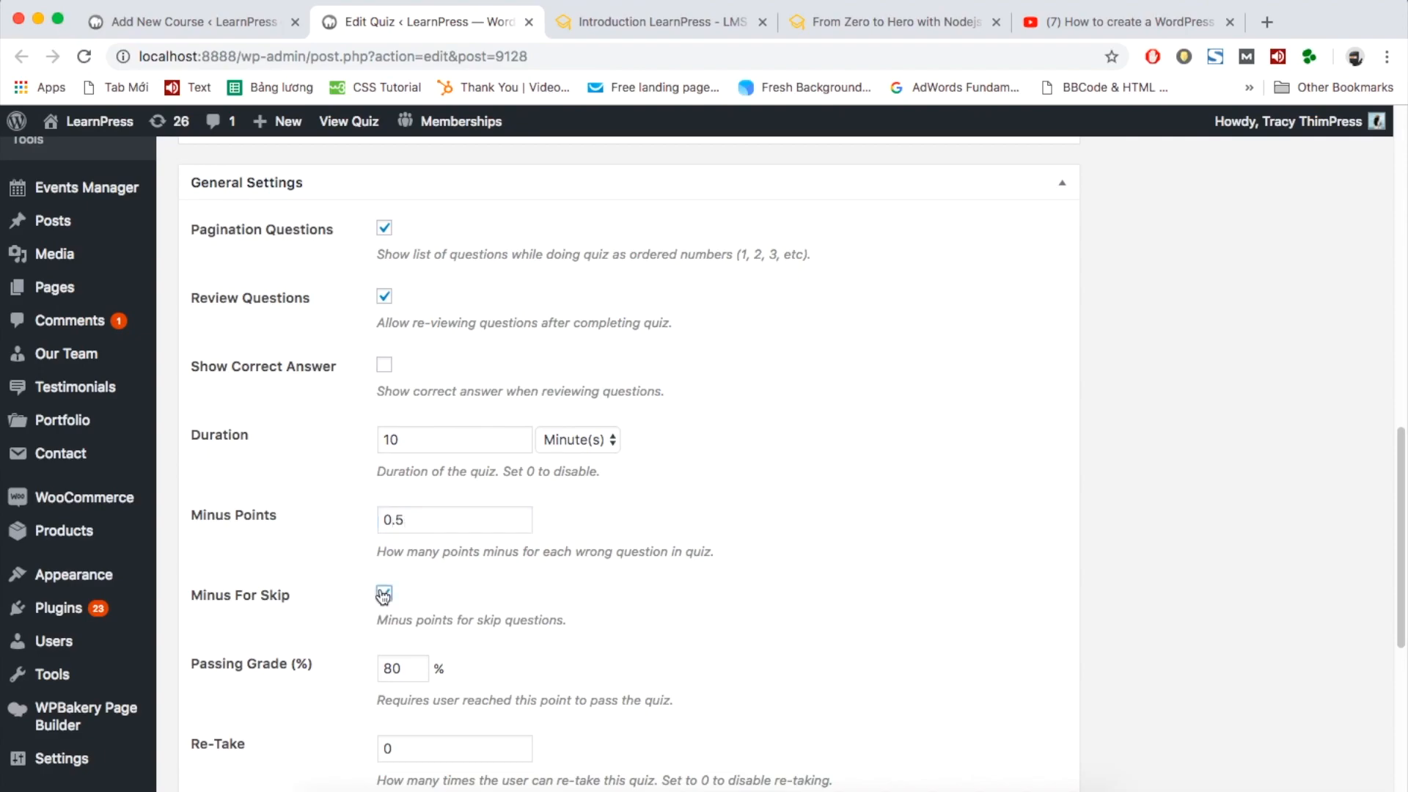
- Set the quiz's passing grade to 50% and the number of allowed re-takes to 2
scroll(383, 595, "down", 5)
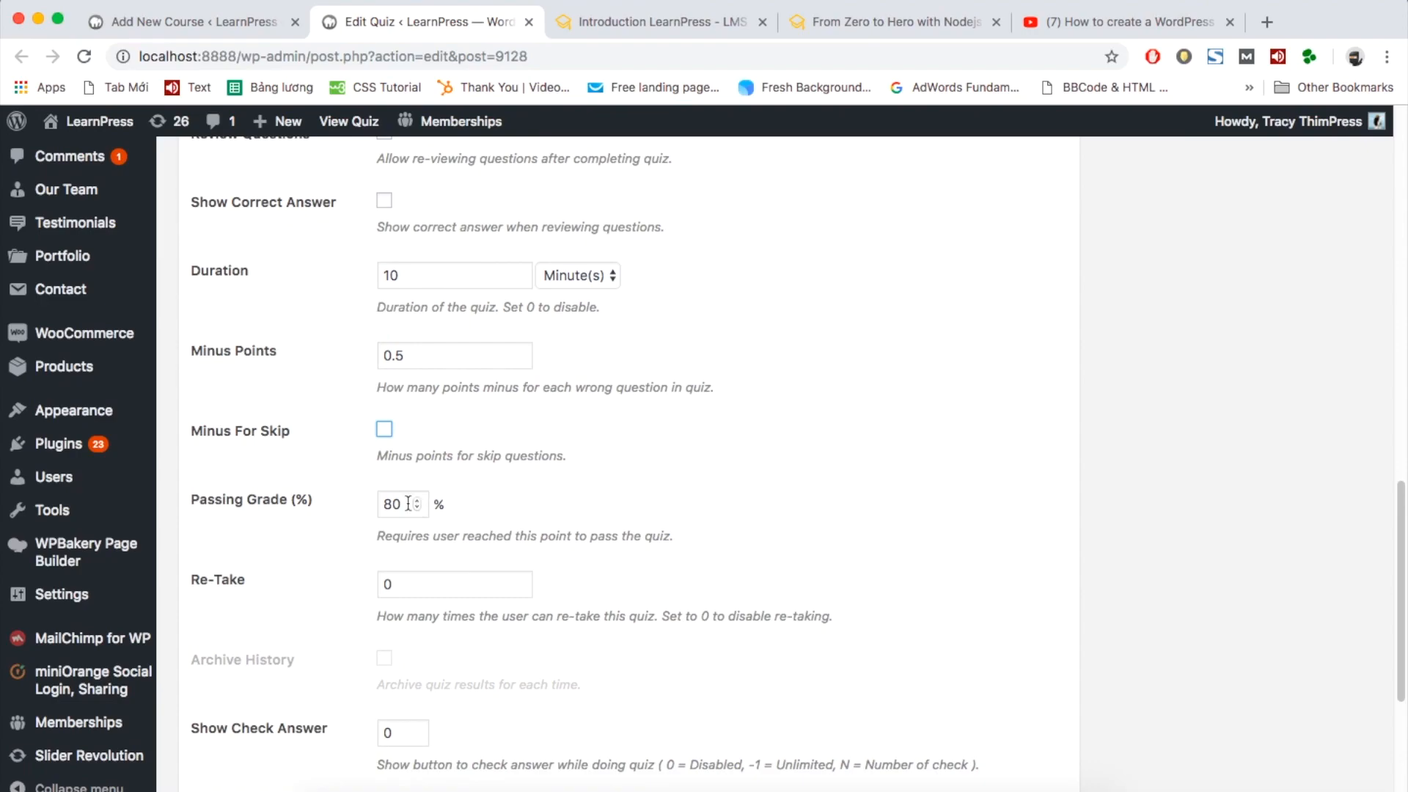
scroll(399, 504, "down", 5)
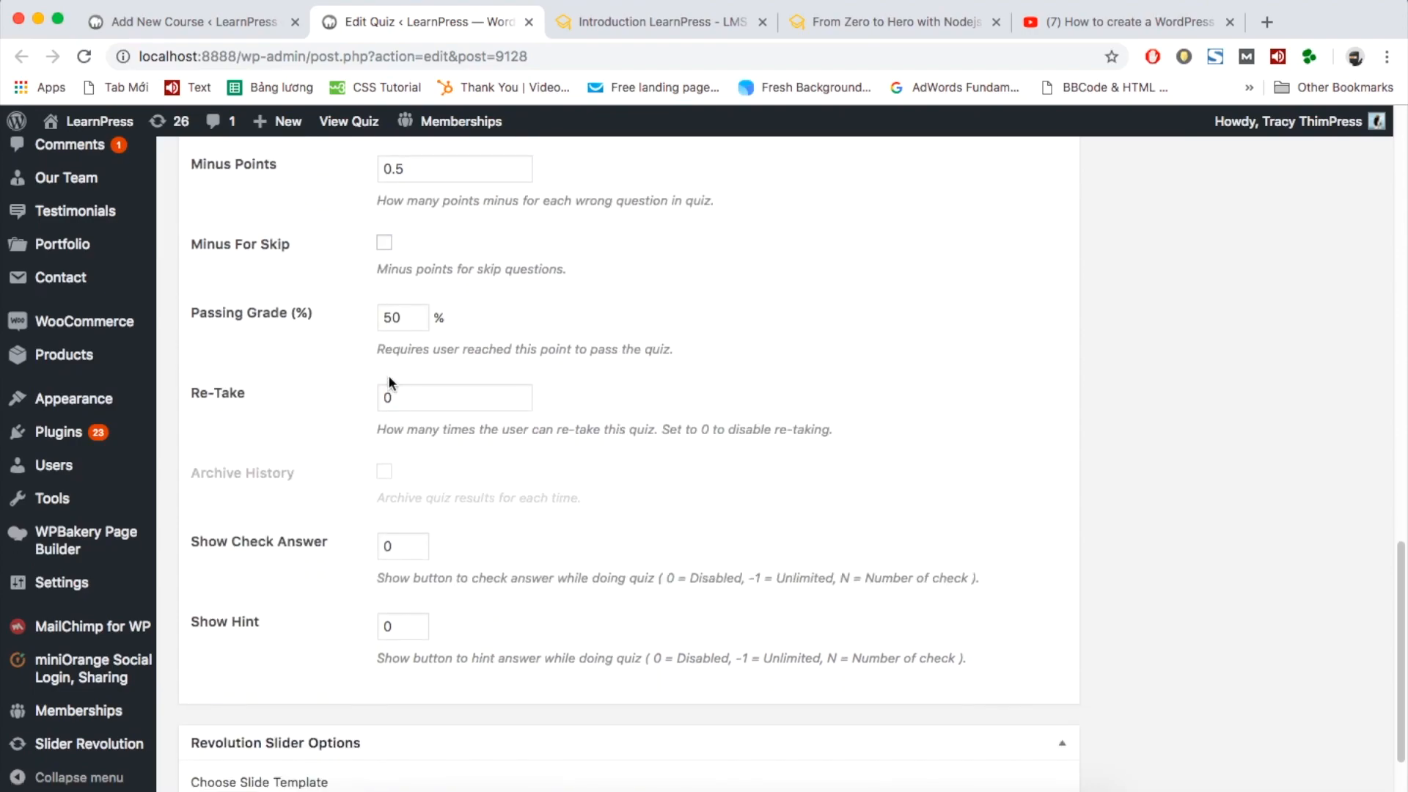
left_click(412, 396)
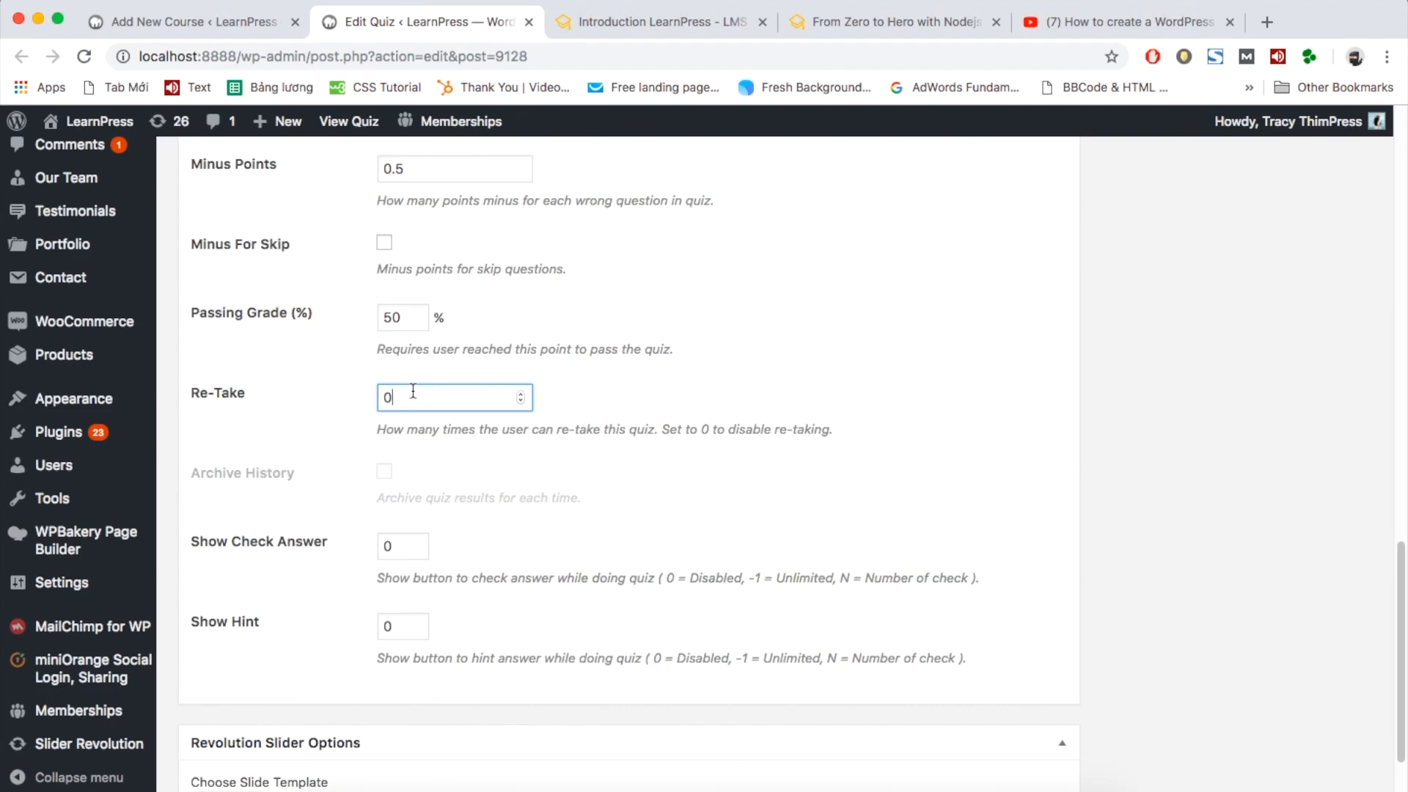
type("2")
- Review the quiz's Archive History, Show Check Answer and Show Hint settings
scroll(414, 315, "down", 3)
left_click(434, 374)
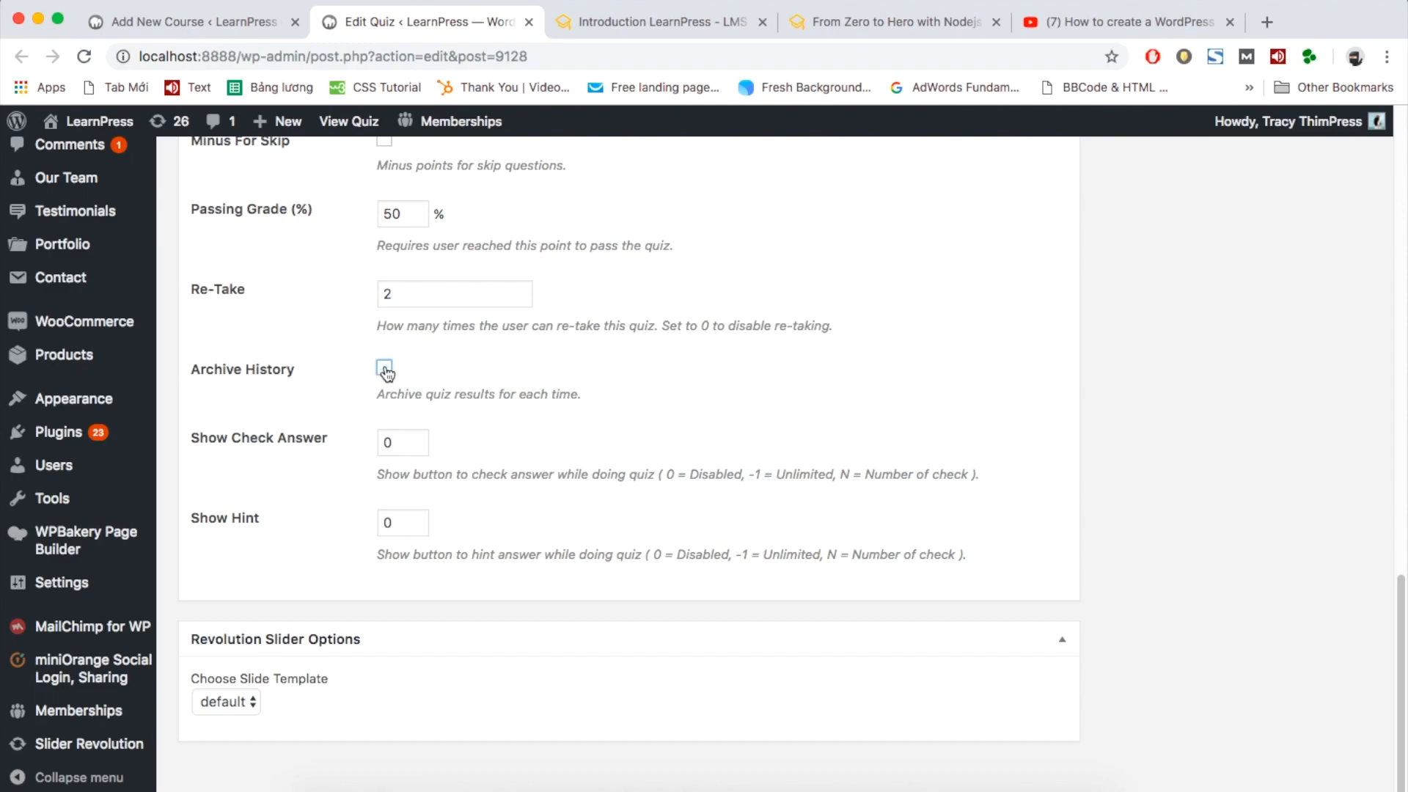
scroll(403, 418, "down", 1)
left_click(409, 427)
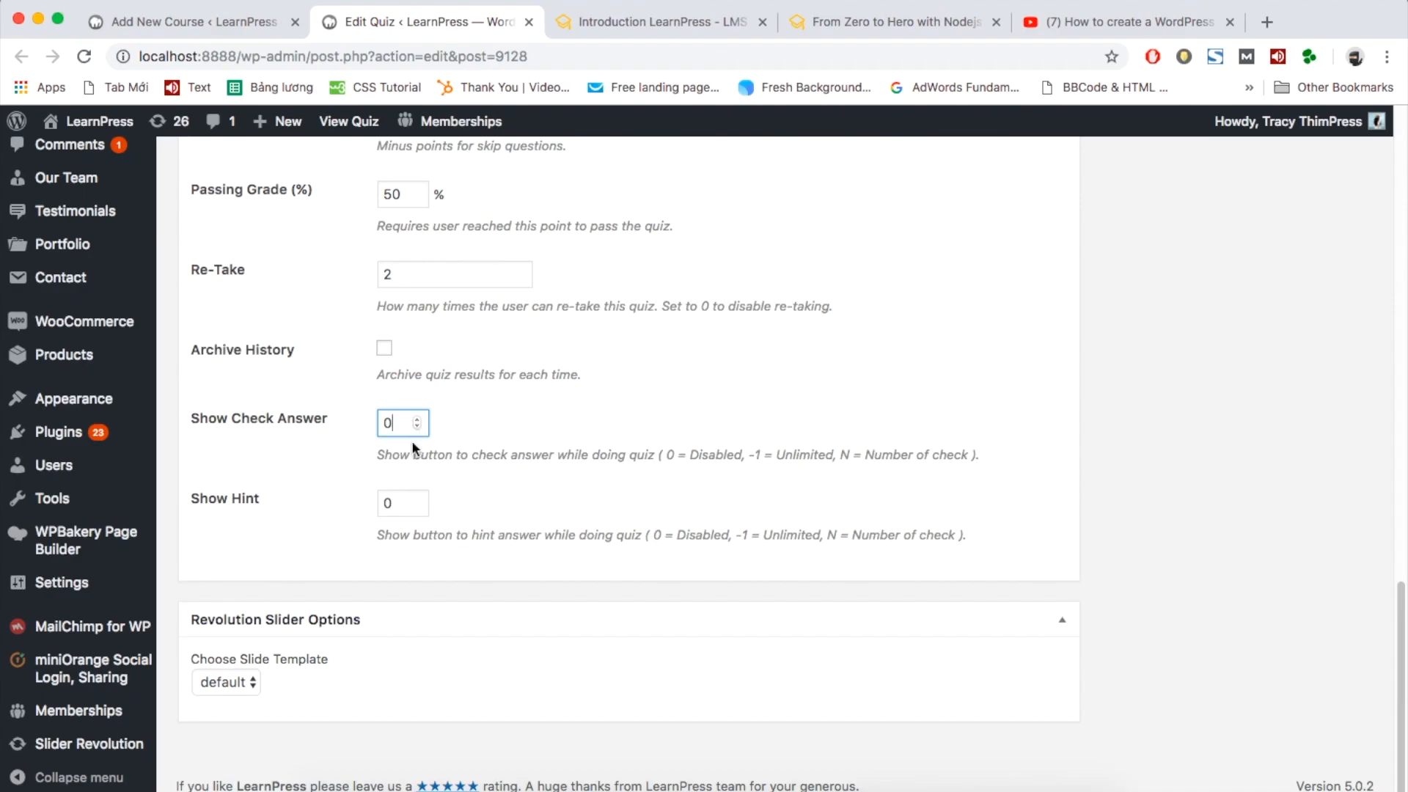
left_click(396, 503)
left_click(489, 488)
- Save the changes to Quiz 1 by updating the published quiz
scroll(482, 512, "up", 20)
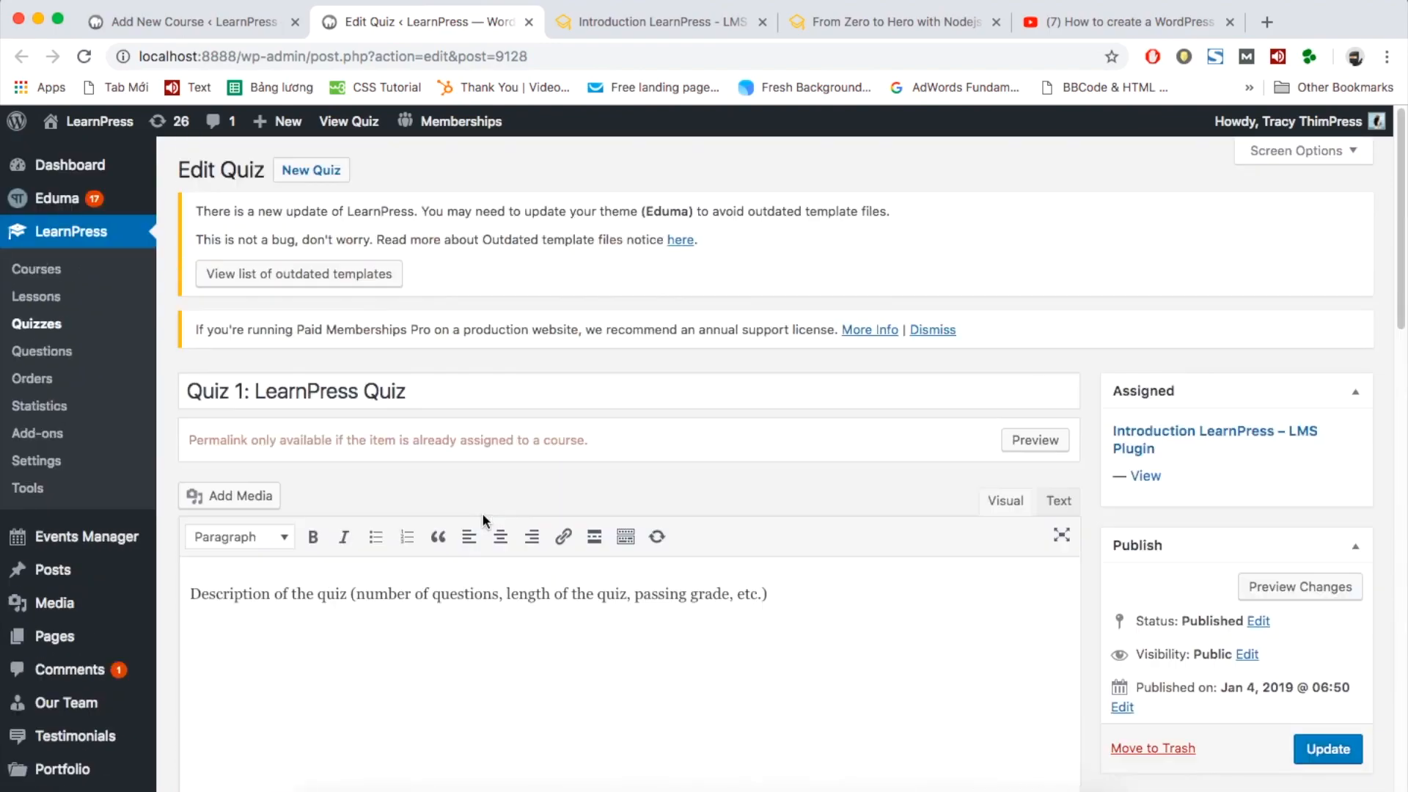
scroll(1002, 569, "down", 1)
left_click(1338, 672)
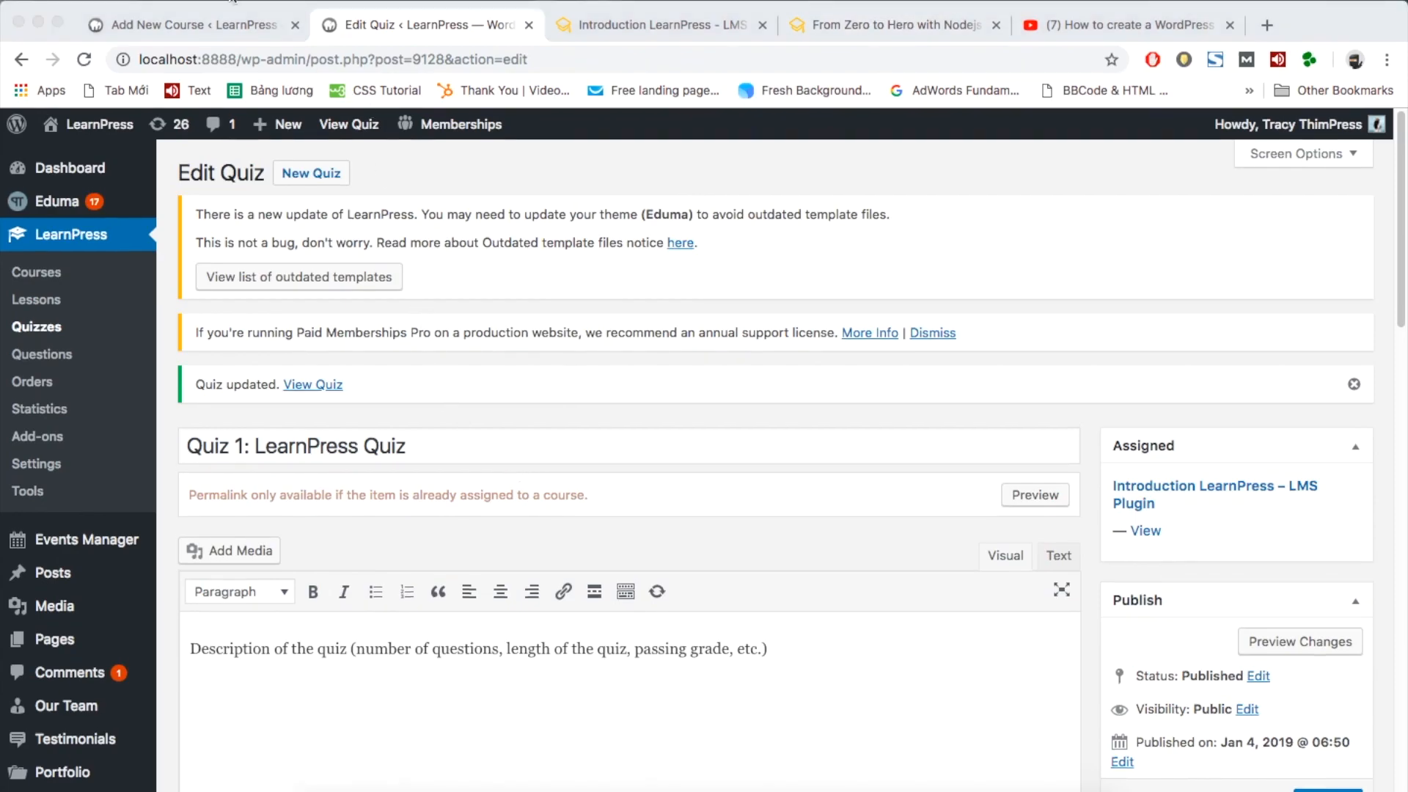
- Return to the new course page and review the lessons and quizzes in its curriculum chapters
left_click(208, 22)
scroll(476, 442, "down", 2)
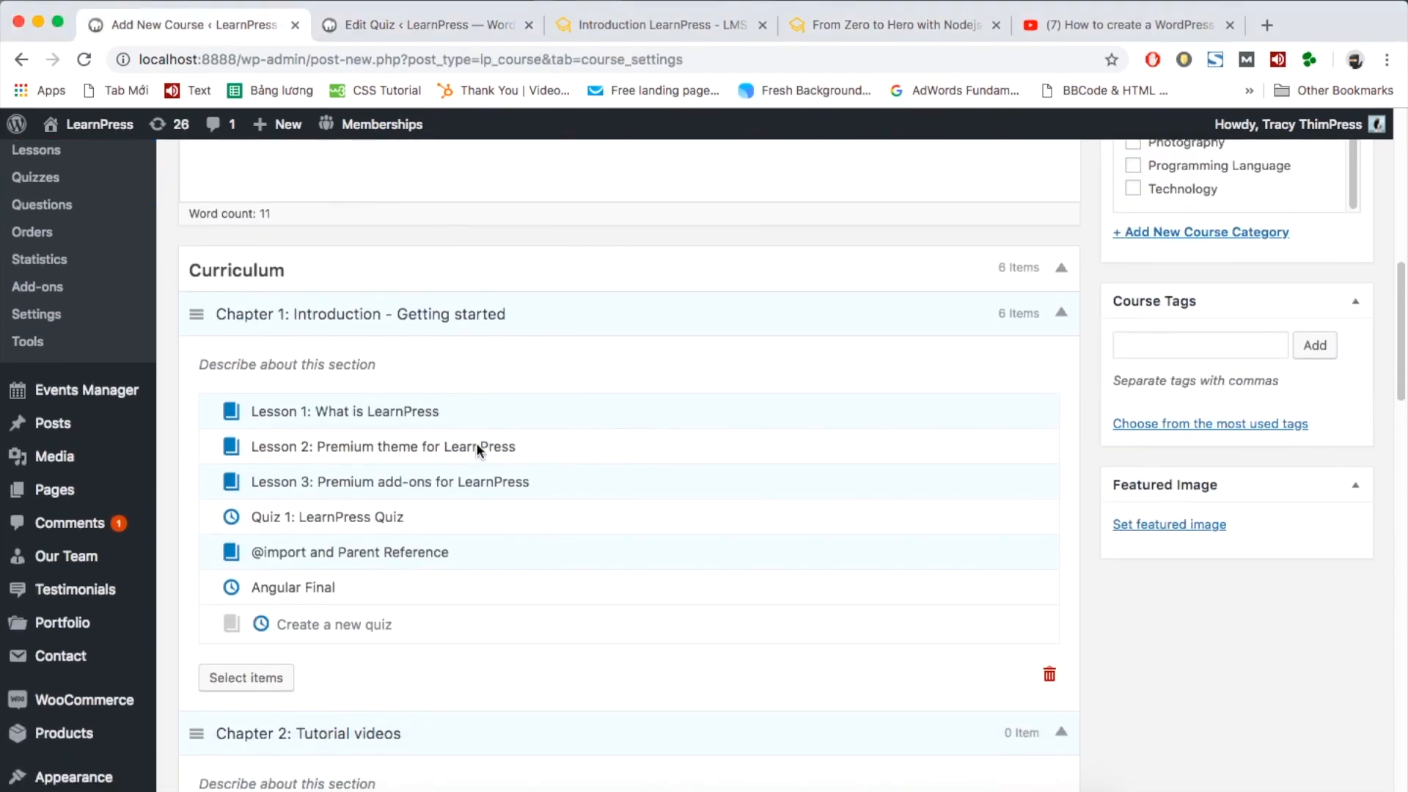
scroll(477, 442, "down", 7)
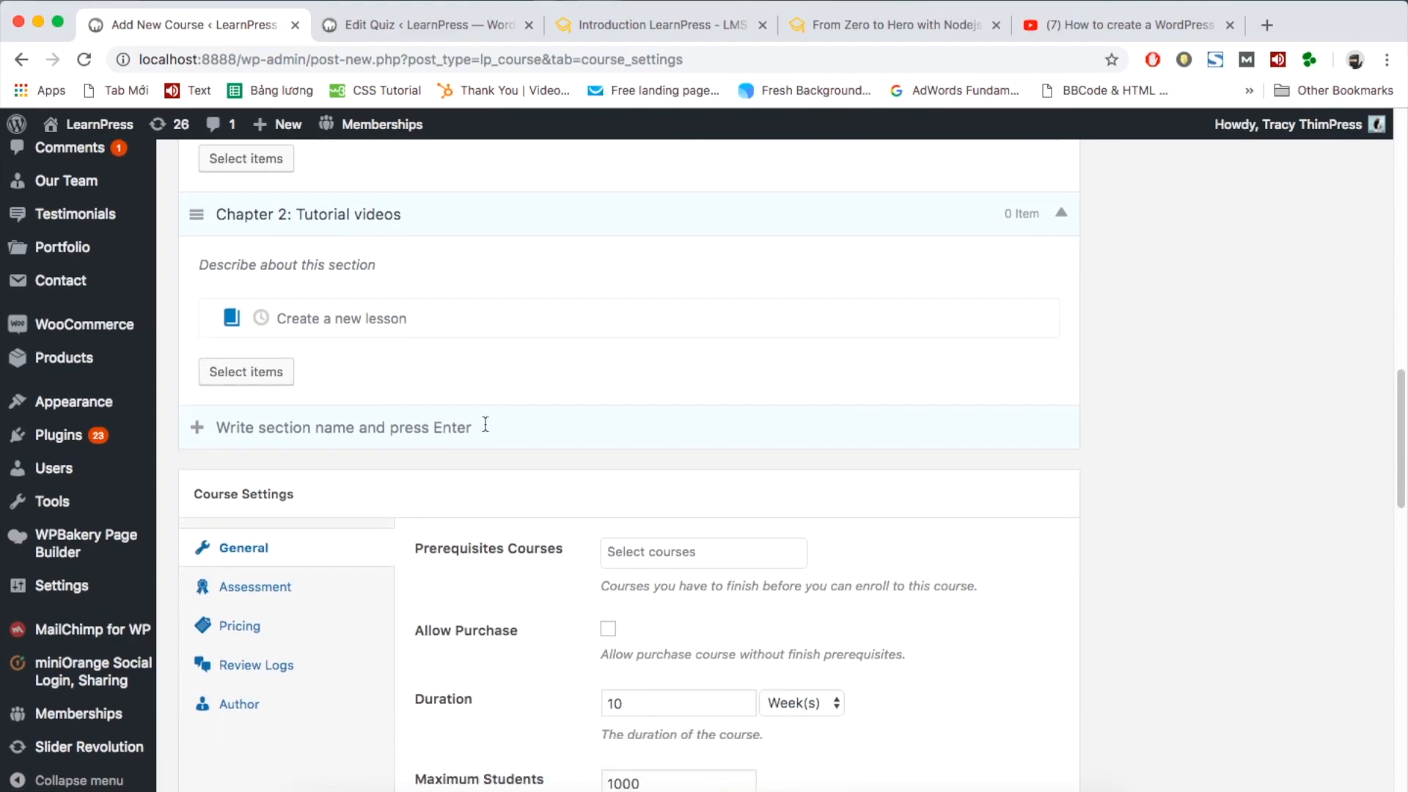
scroll(352, 469, "up", 5)
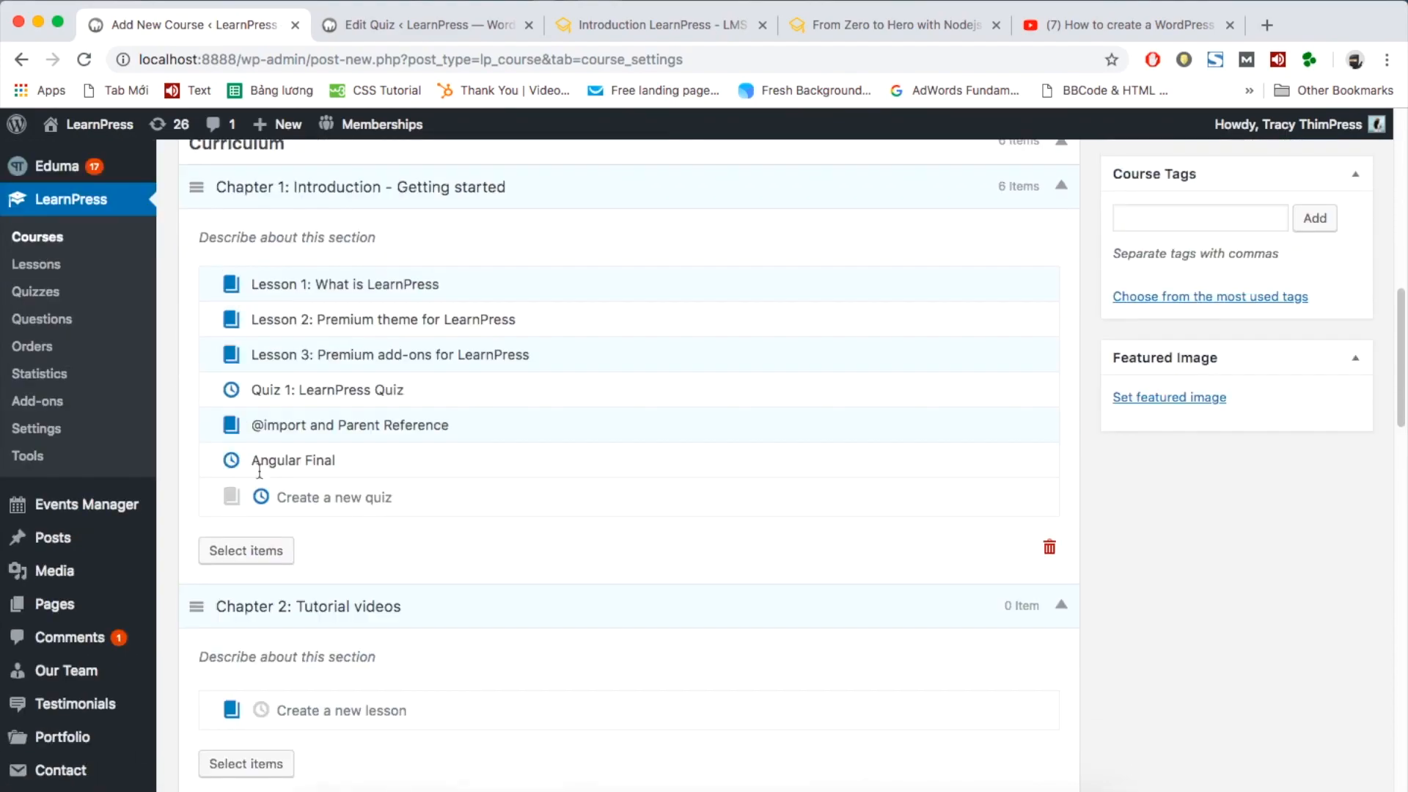
scroll(242, 292, "up", 1)
scroll(273, 535, "down", 4)
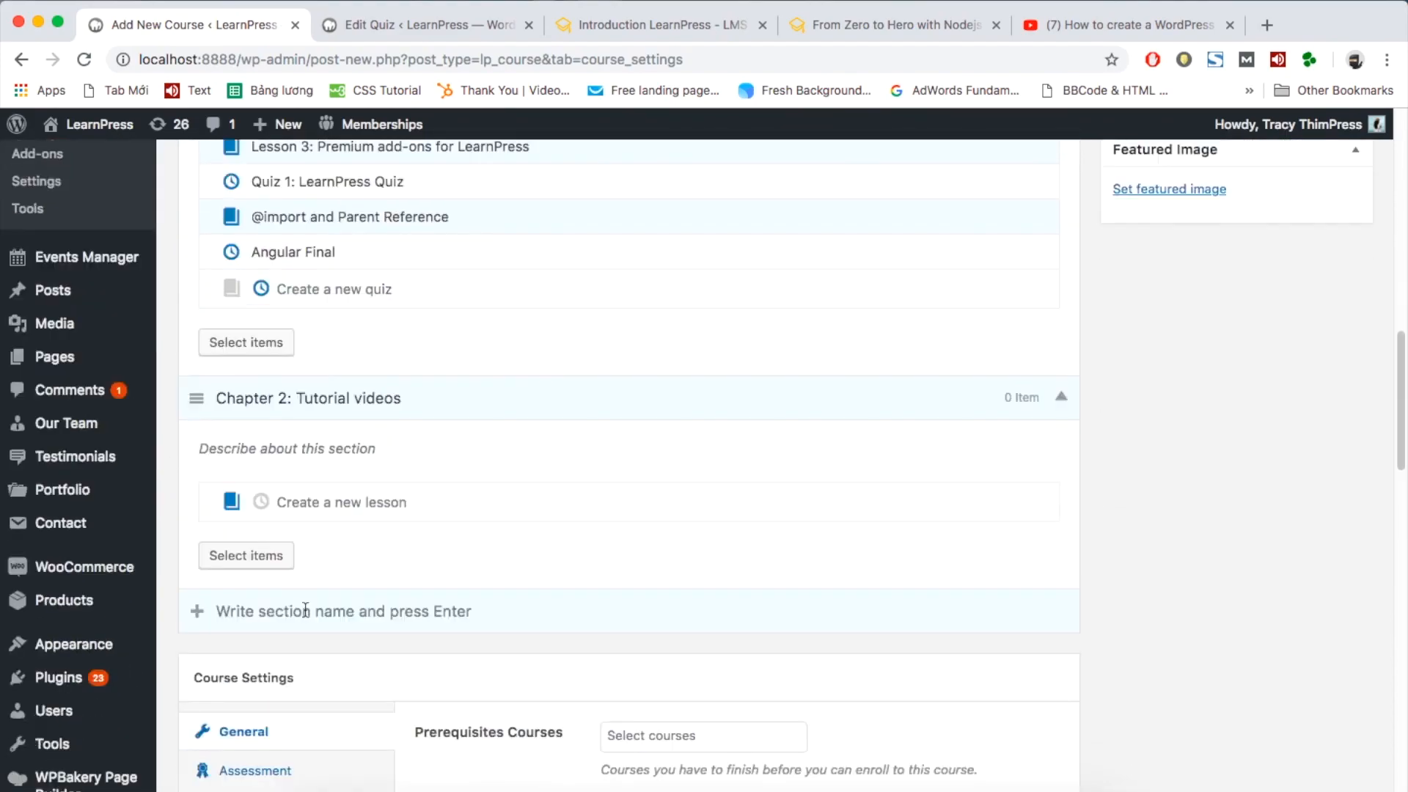
- Add "HTML Tutorial: HTML & CSS for Beginners" as a prerequisite course in the general course settings
scroll(305, 610, "down", 4)
scroll(337, 444, "down", 1)
scroll(602, 451, "down", 1)
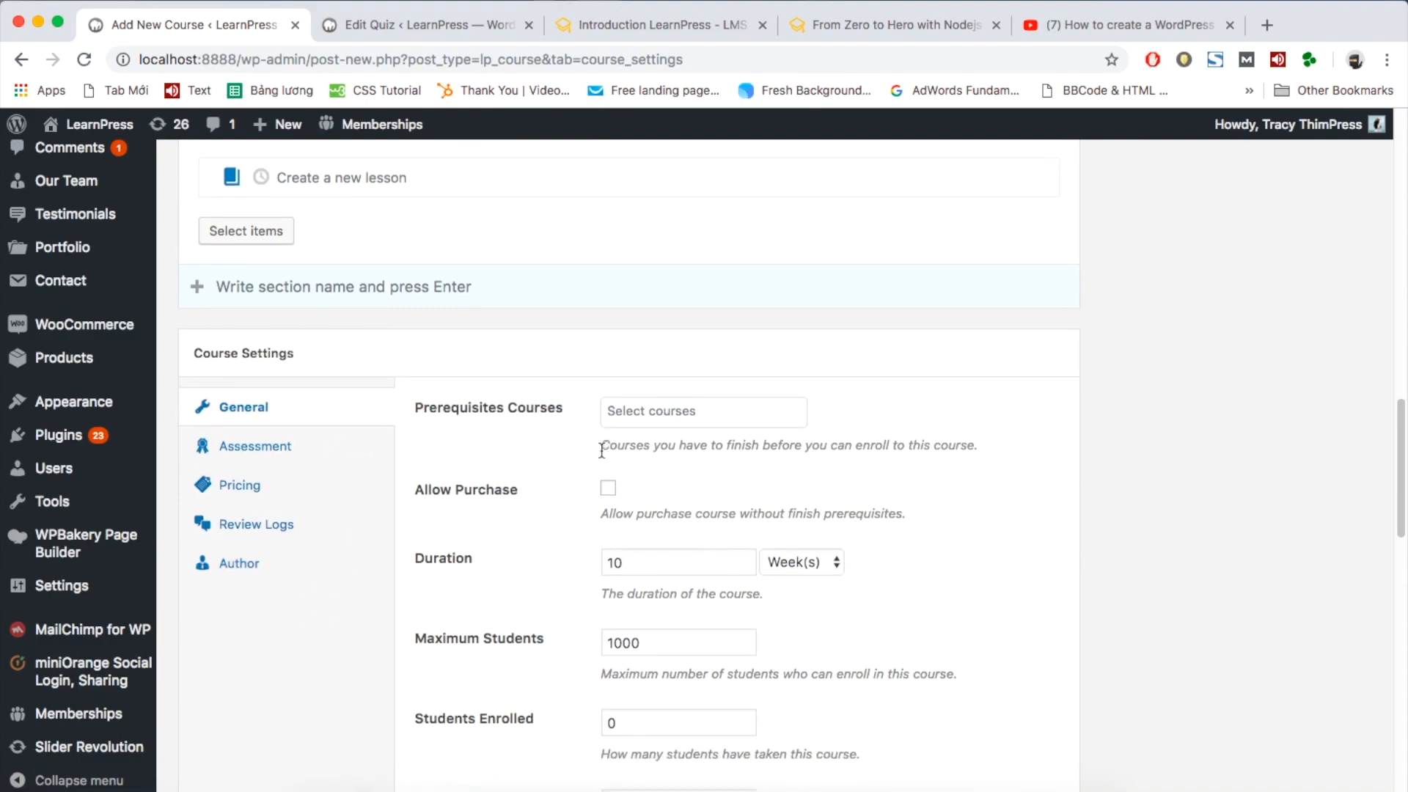
left_click(659, 417)
scroll(636, 464, "down", 3)
left_click(669, 415)
left_click(662, 433)
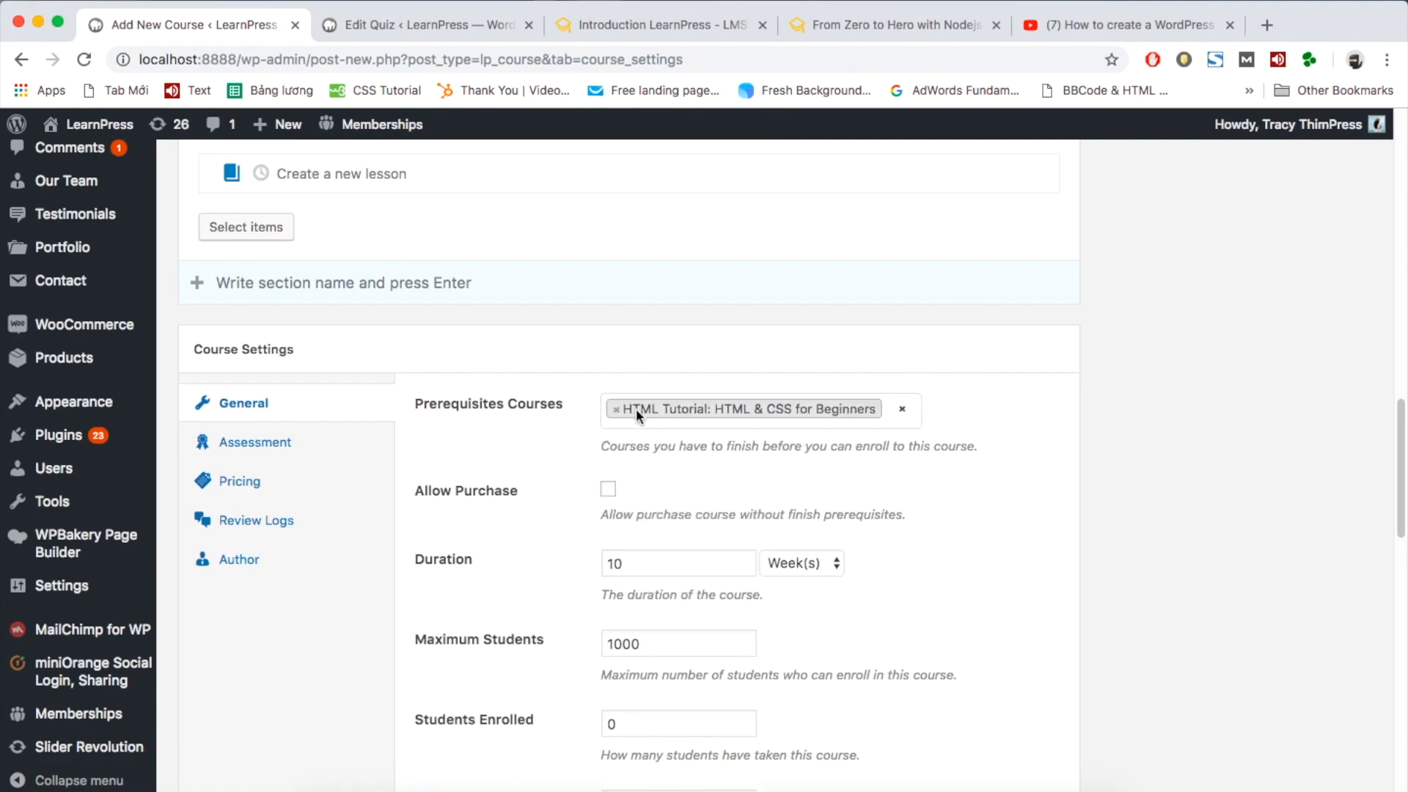
- Set the course duration to 10 days in the general course settings
scroll(654, 451, "down", 1)
scroll(655, 455, "down", 1)
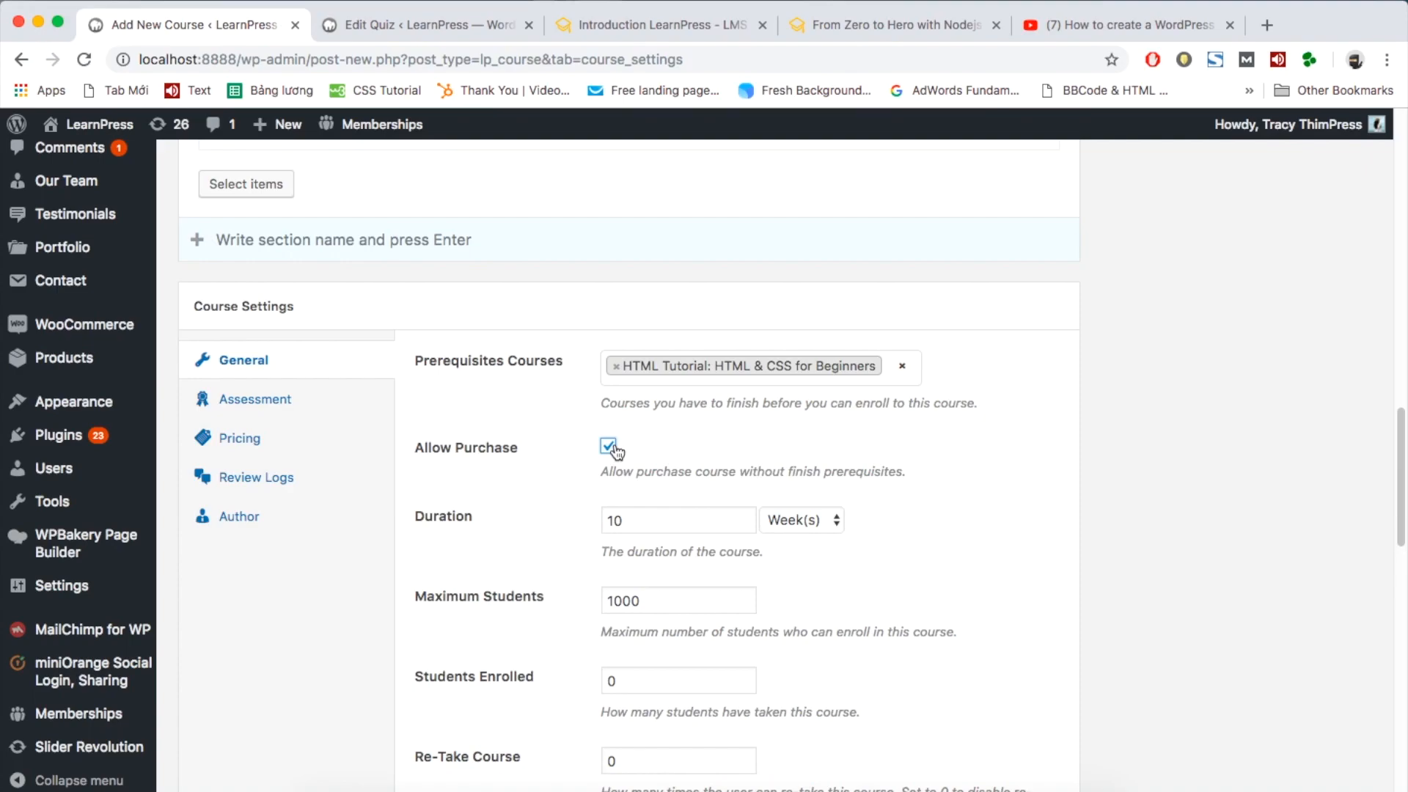
scroll(614, 451, "down", 5)
left_click(685, 406)
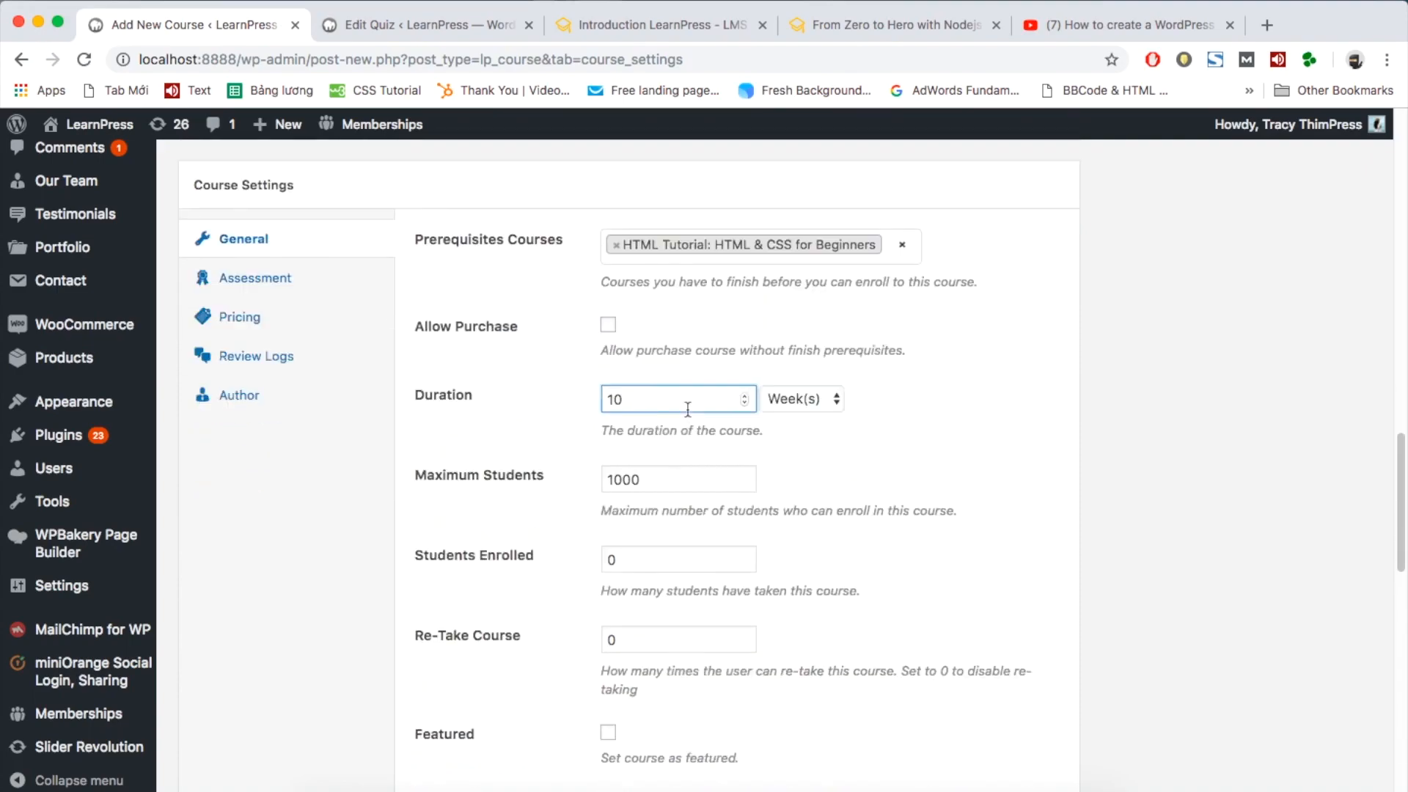
left_click_drag(633, 407, 581, 395)
type("10")
left_click(795, 399)
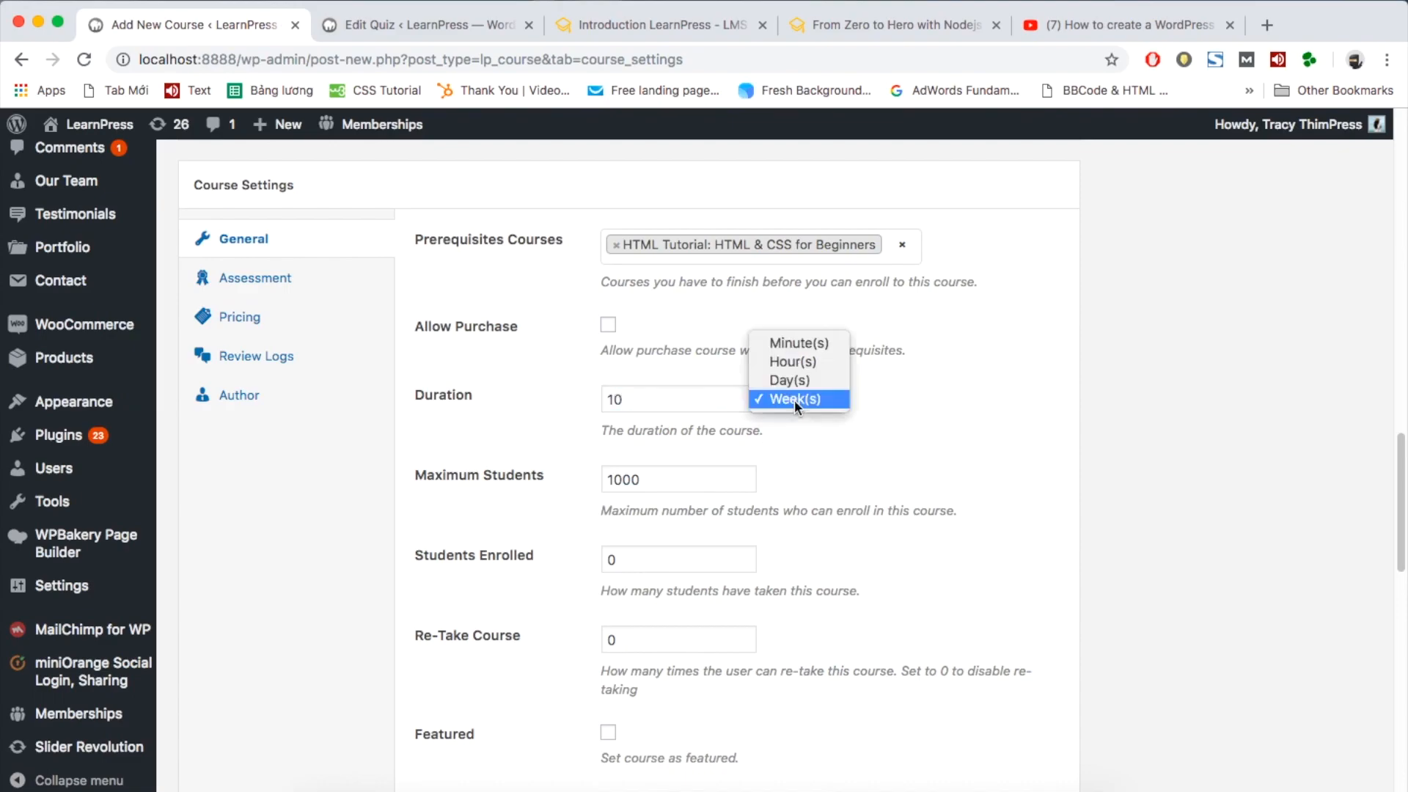
left_click(797, 380)
- Limit the maximum number of students for the course to 10
left_click(704, 482)
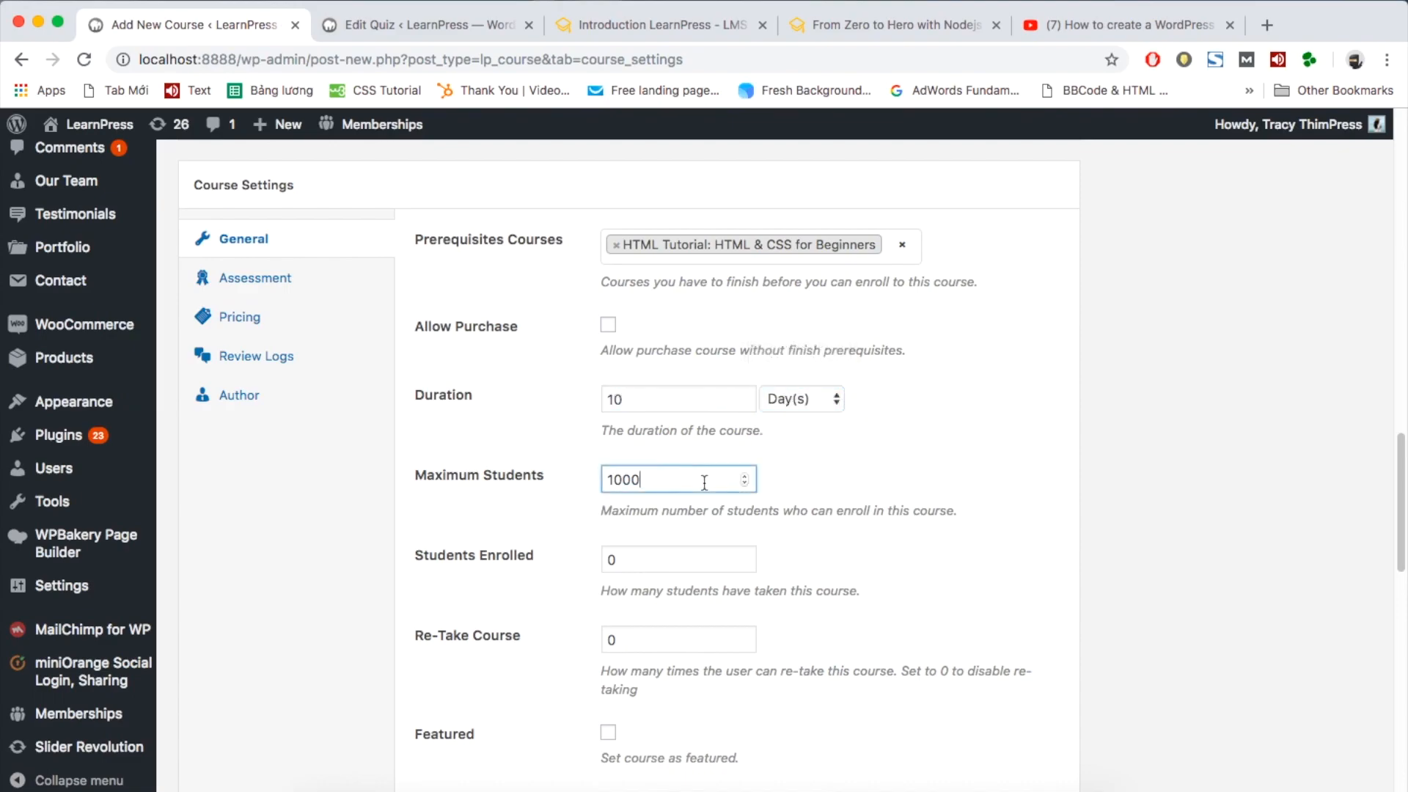
key("shift+Left")
key("shift+Left")
key("shift+Left")
key("shift+Left")
type("10")
left_click(940, 515)
- Check how student counts appear on the demo site's course archive, and set the course's Students Enrolled value to 4
scroll(941, 521, "down", 2)
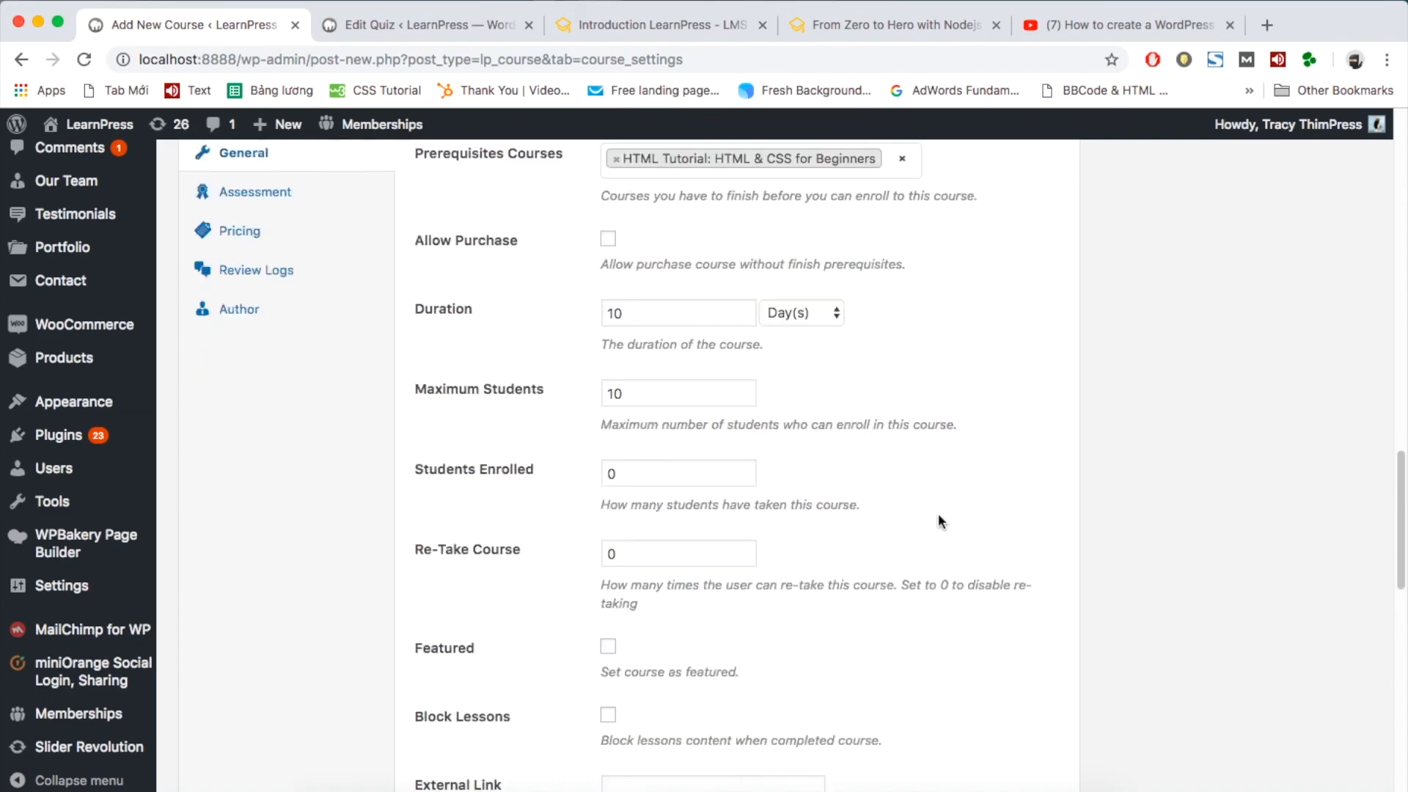
left_click(671, 473)
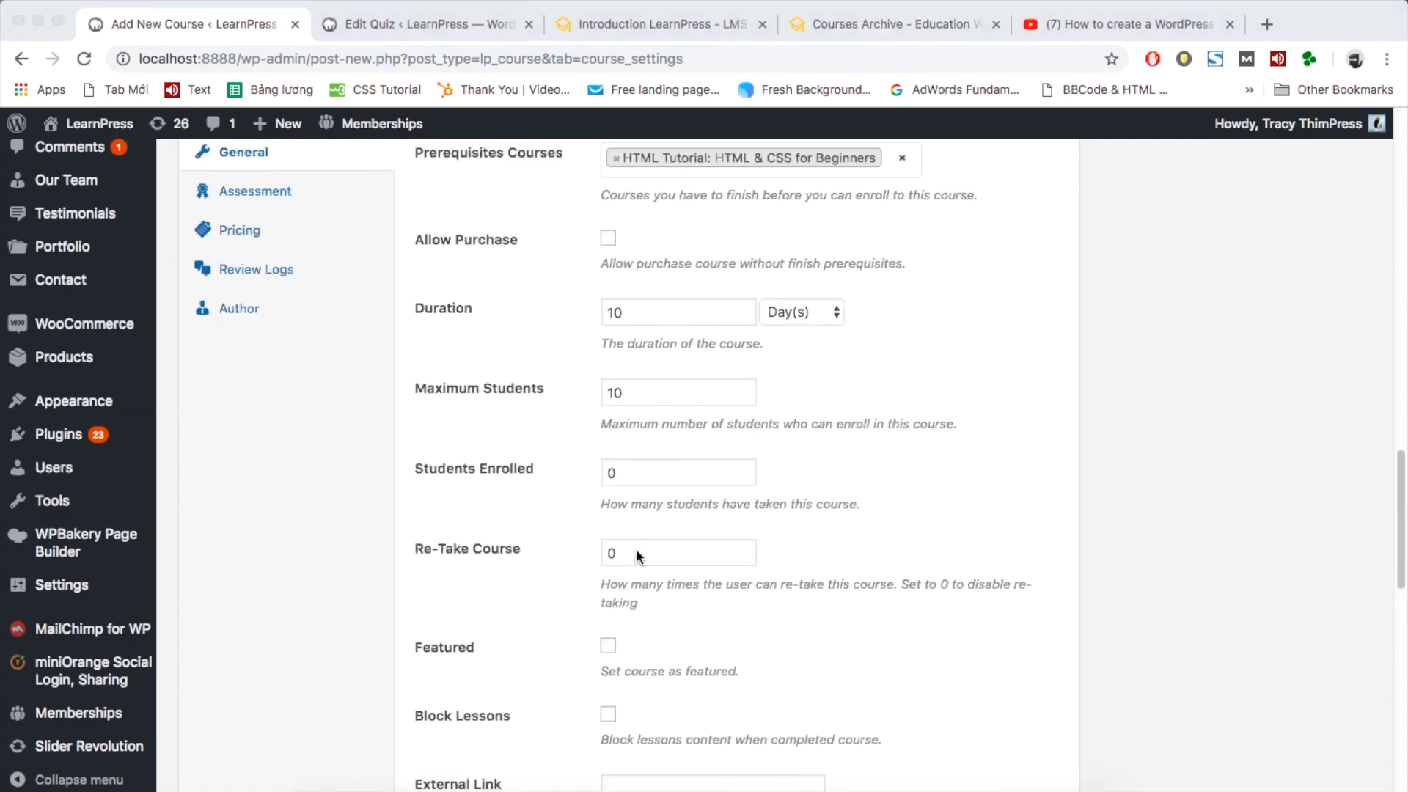
left_click(626, 473)
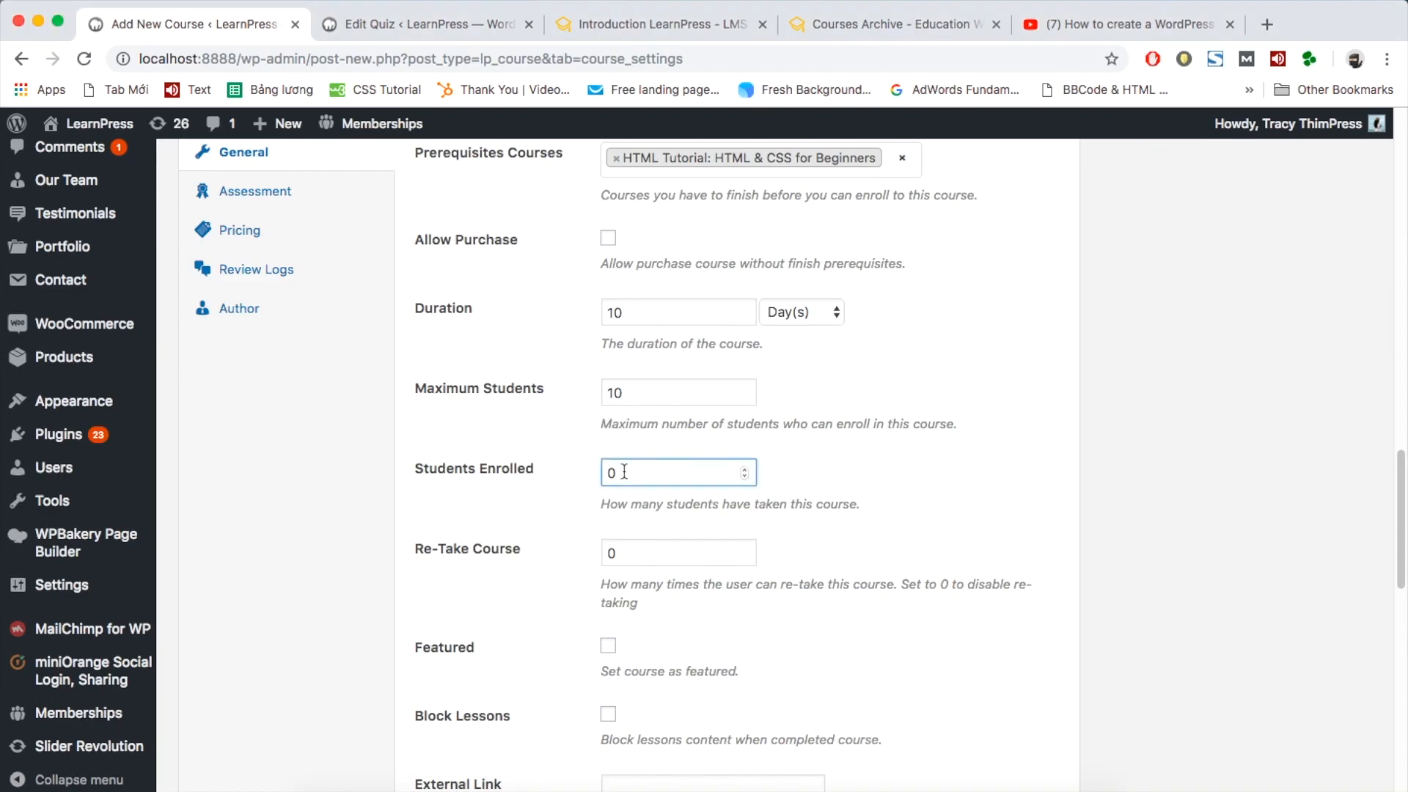
left_click(834, 15)
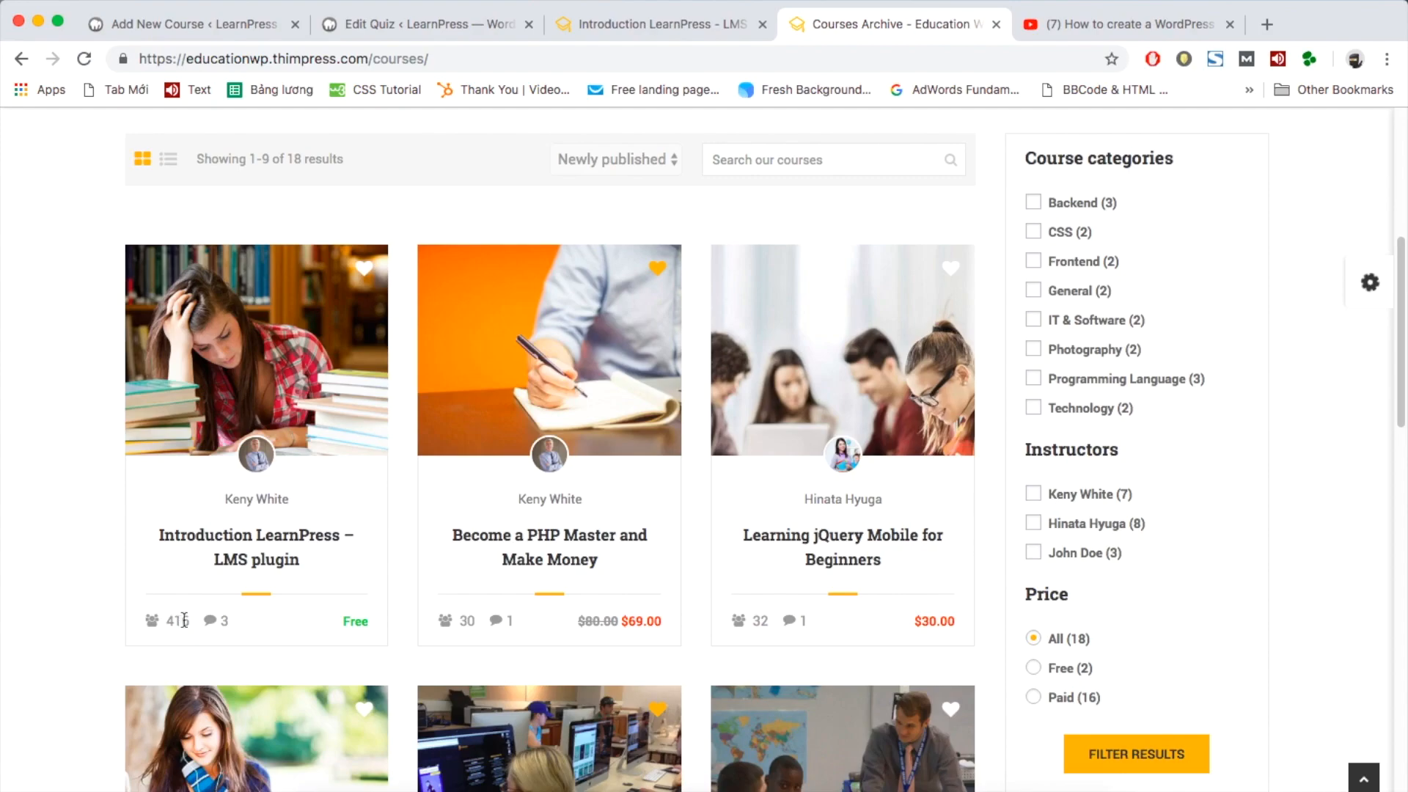
left_click(179, 24)
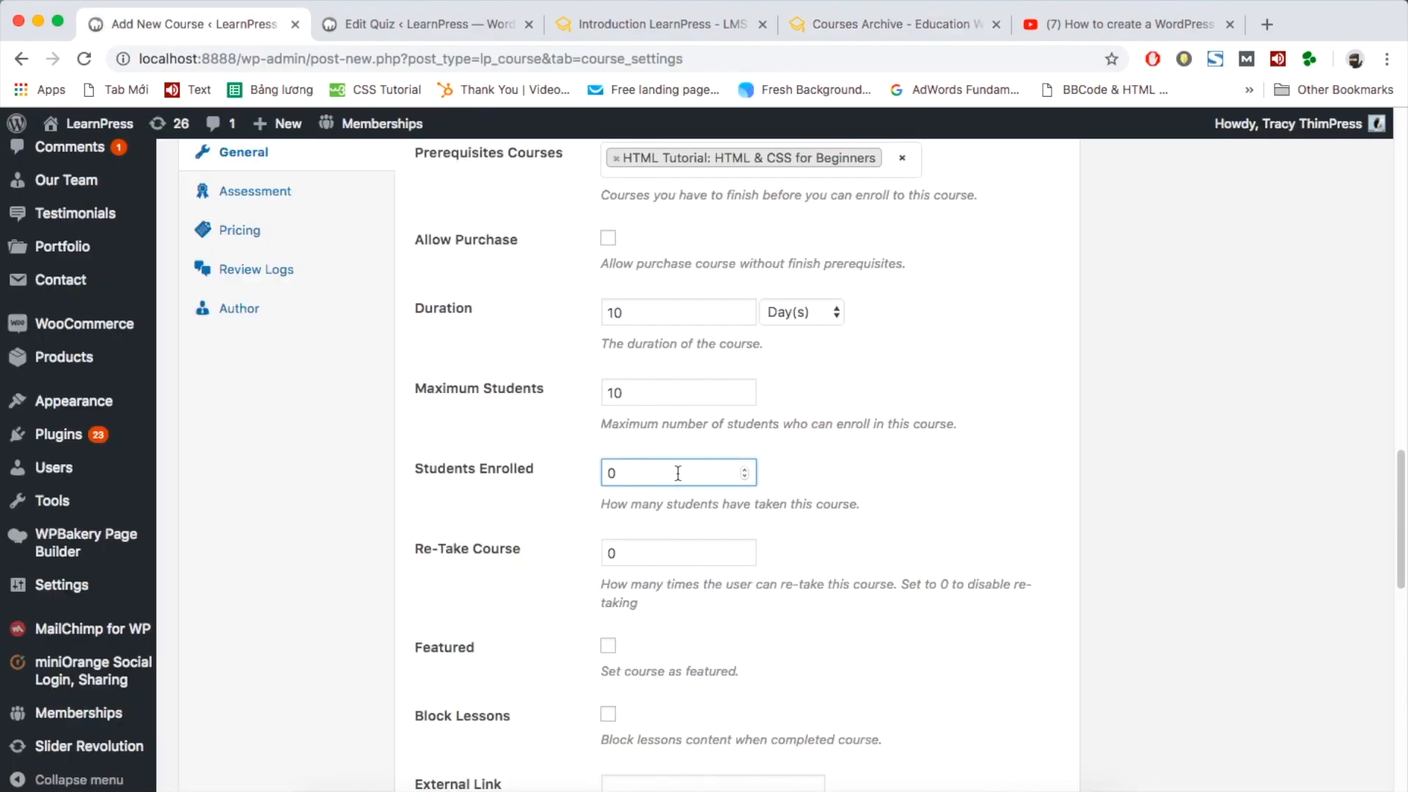
key("BackSpace")
type("4")
left_click(815, 562)
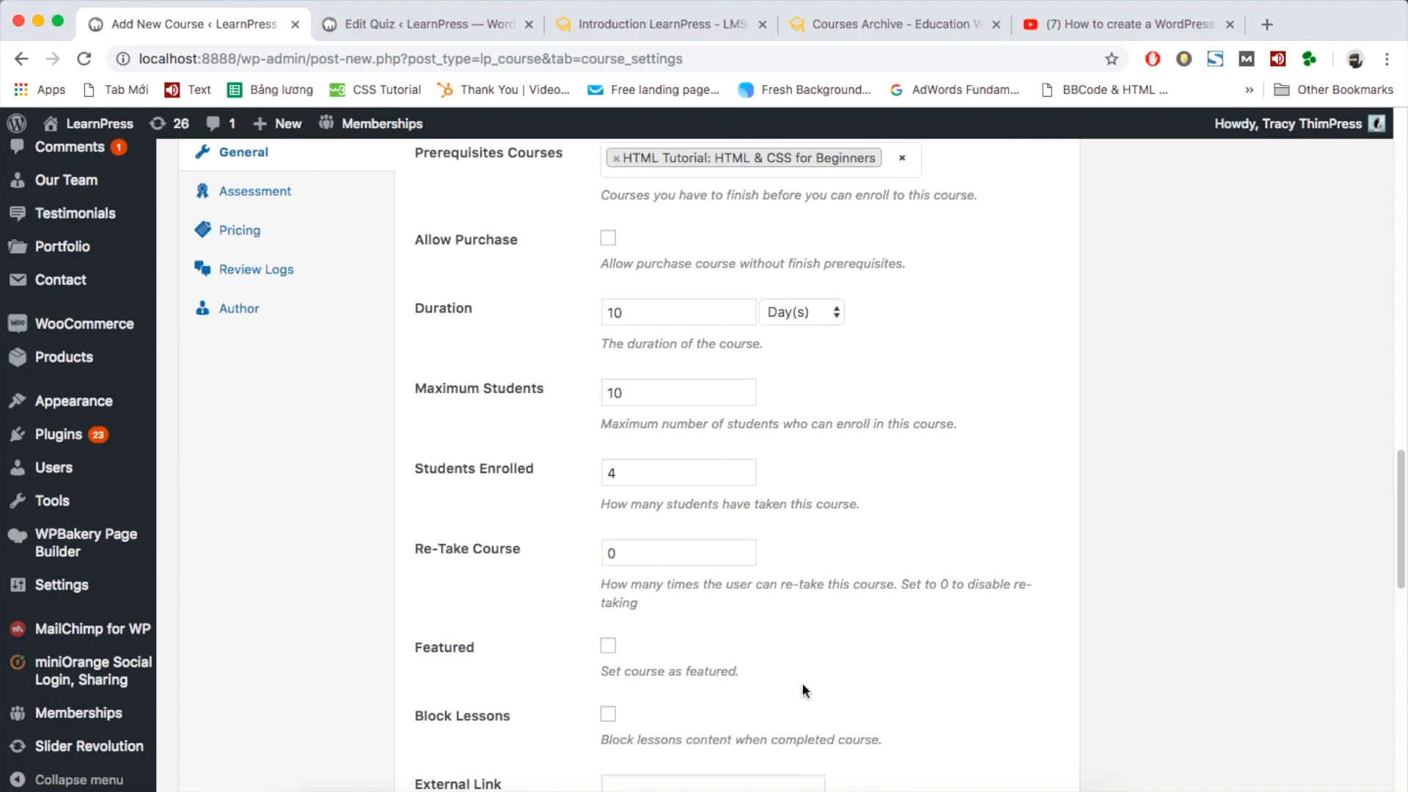
- Enable Block Lessons so that lesson content is blocked once the course is completed
scroll(802, 682, "down", 2)
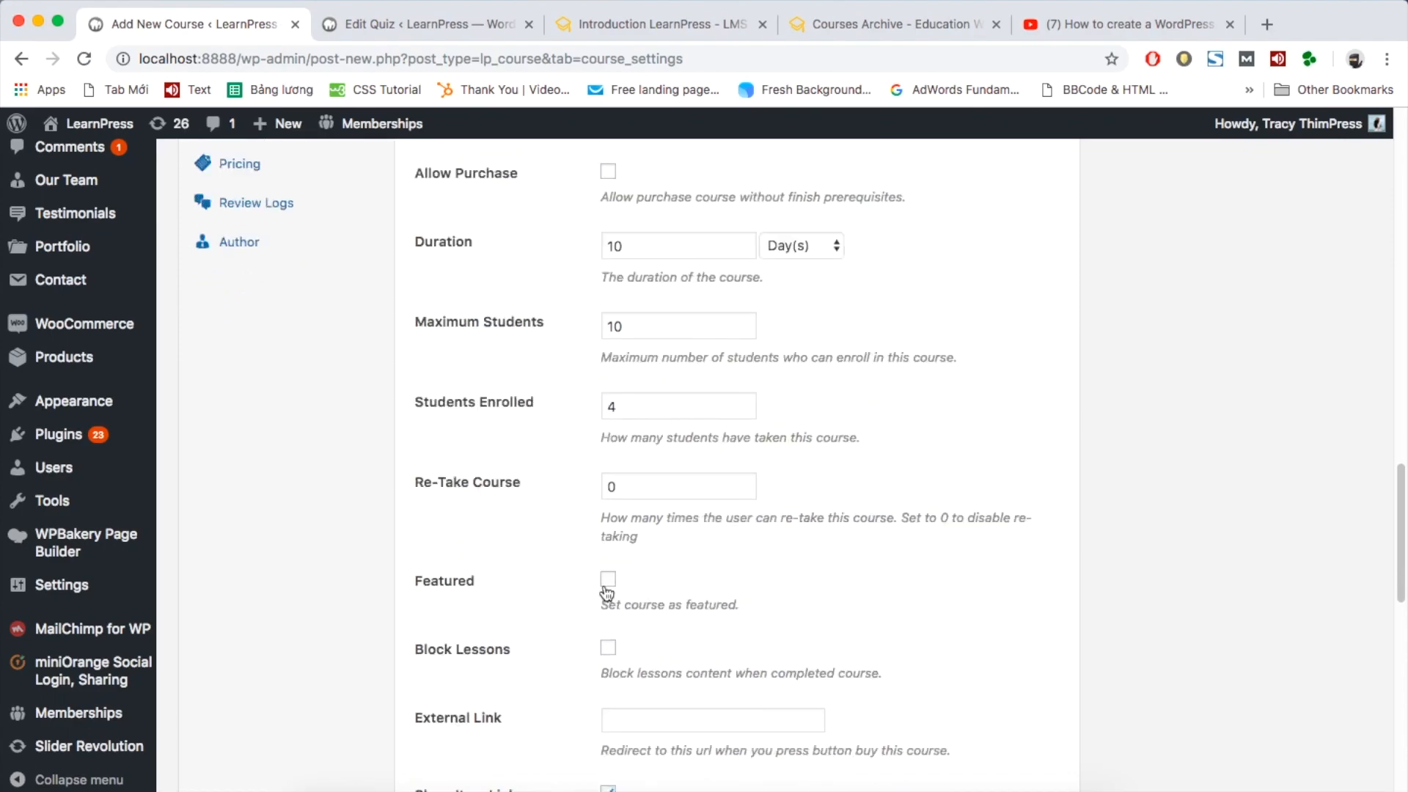
scroll(606, 592, "down", 2)
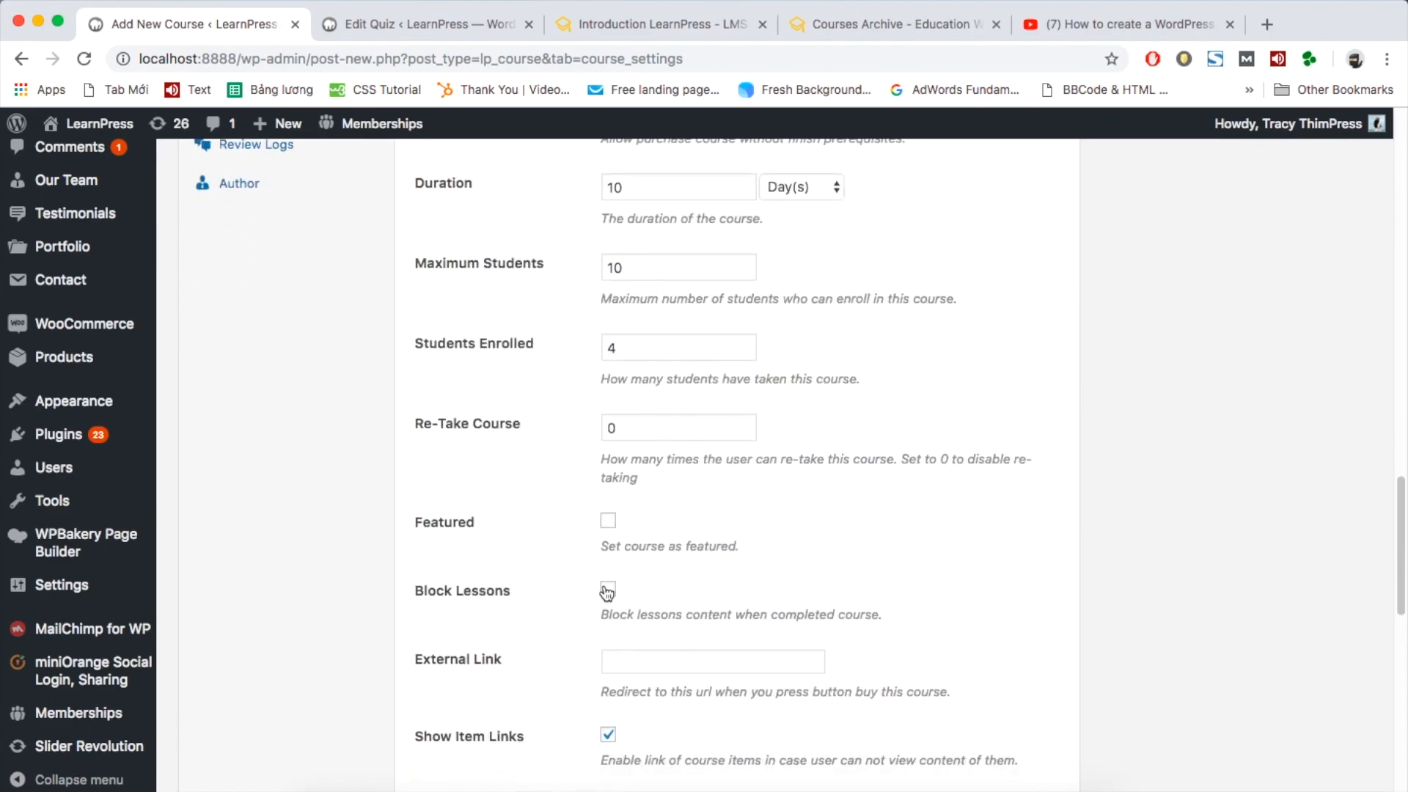
left_click(607, 591)
- Review the External Link, Show Item Links, Duration Info, Skill Levels and Languages settings of the course
scroll(843, 611, "down", 2)
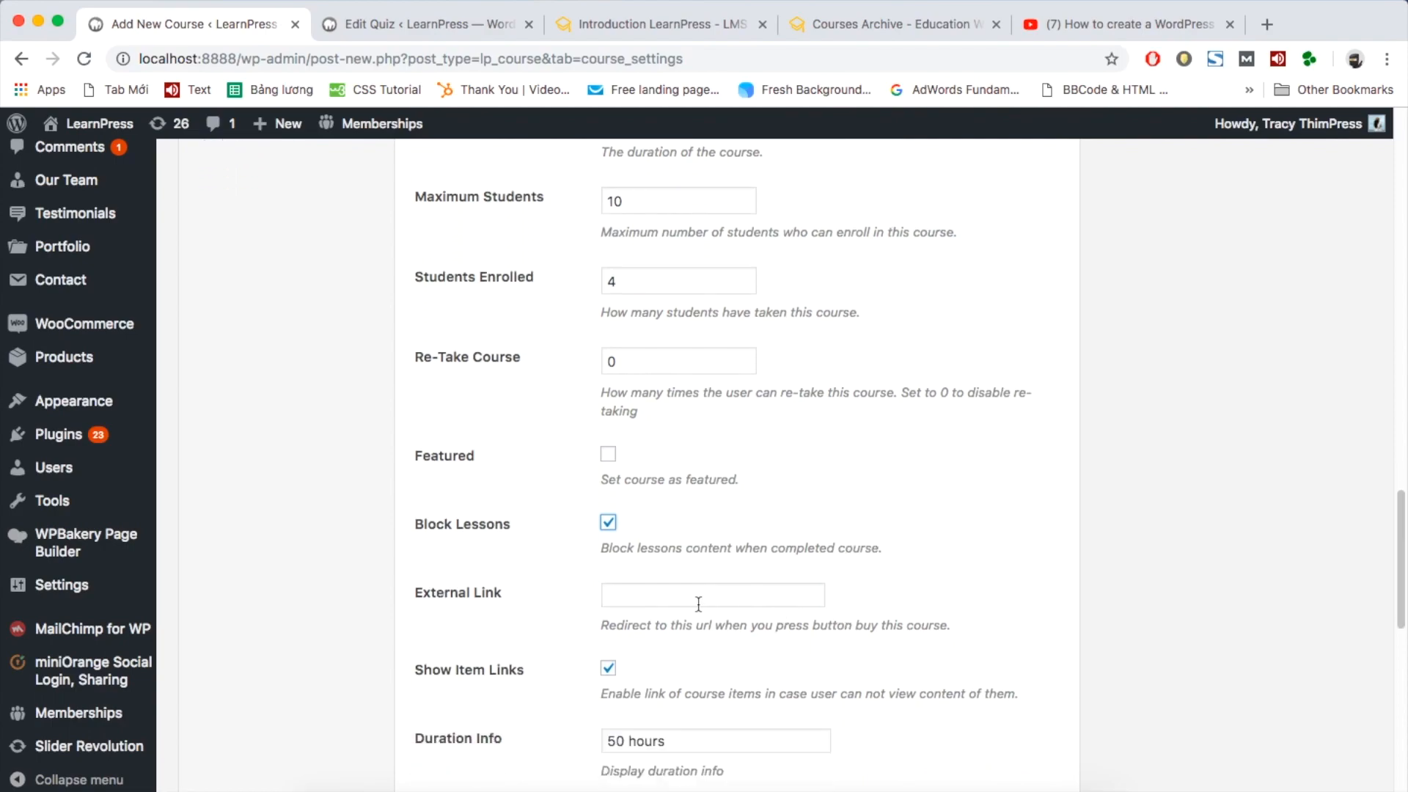
left_click(660, 601)
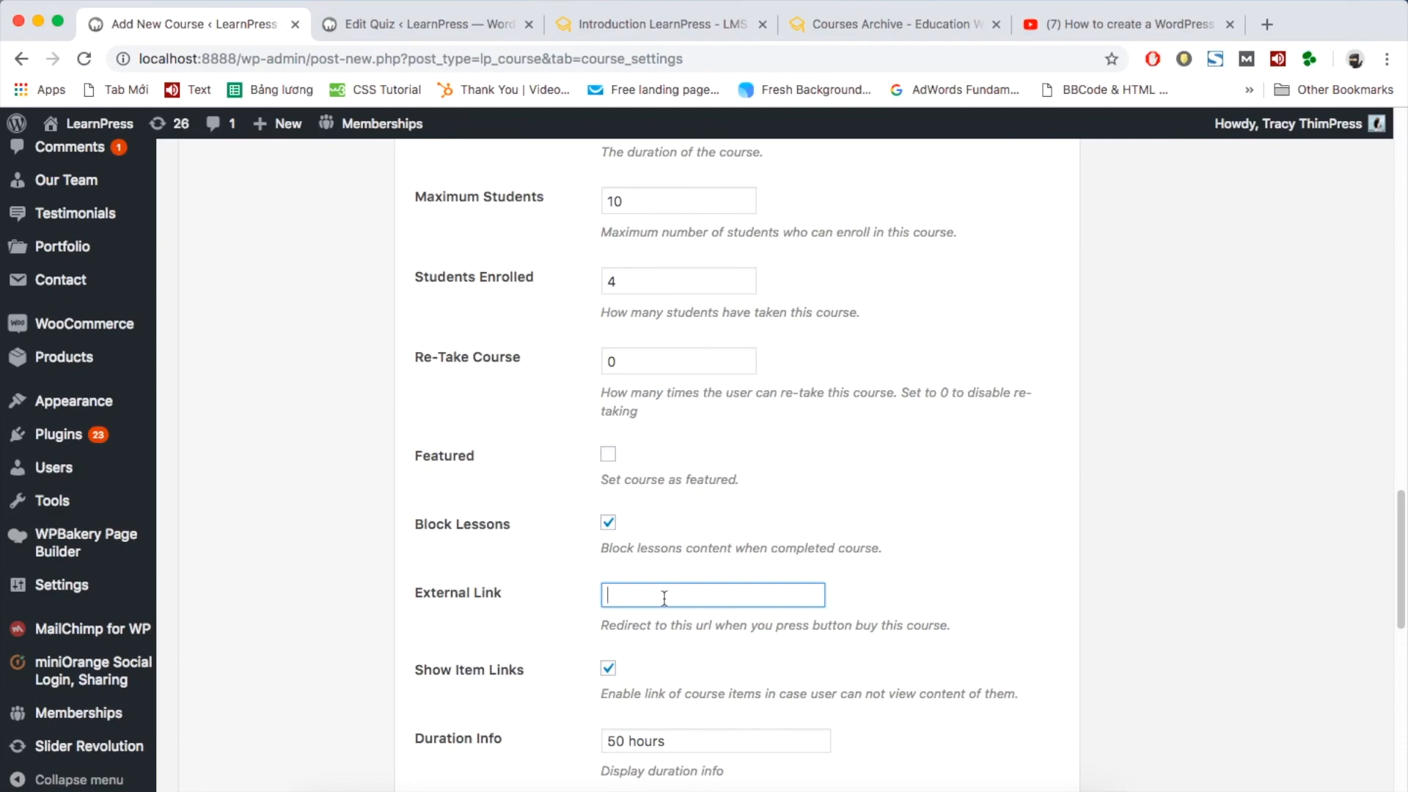
scroll(664, 598, "down", 1)
left_click(669, 611)
scroll(667, 616, "down", 5)
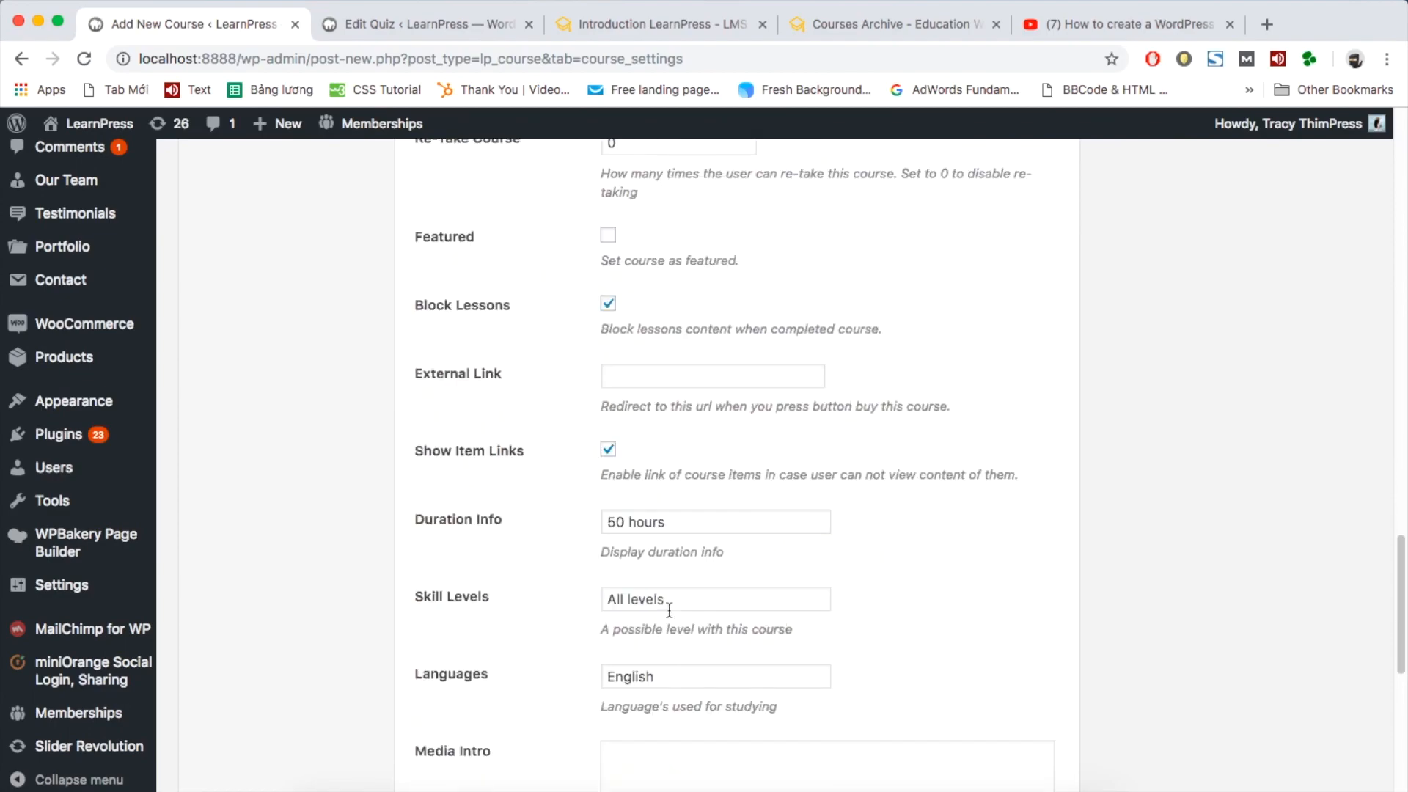
scroll(551, 493, "up", 10)
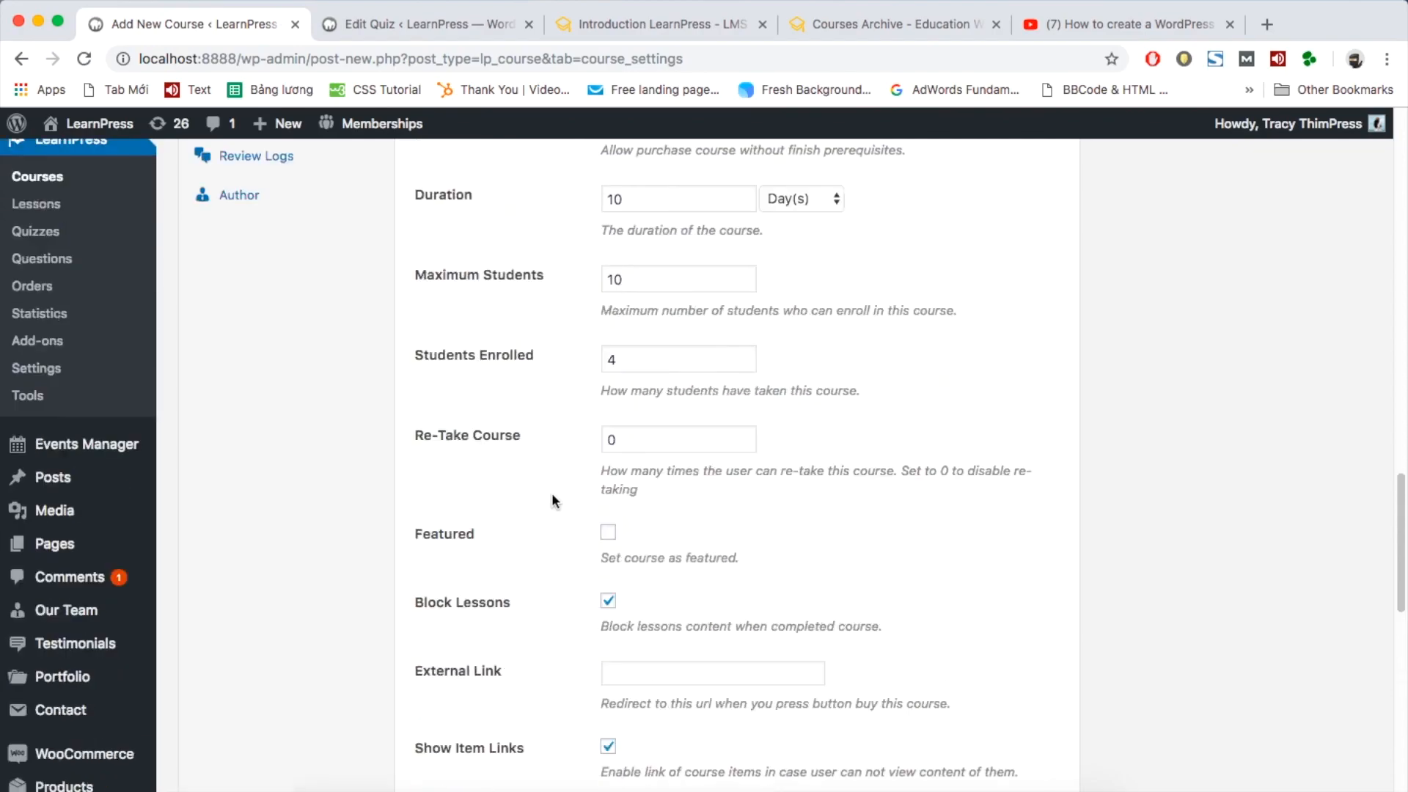
- Review the course's assessment settings, including the Course Result methods and the Passing Condition Value
left_click(284, 391)
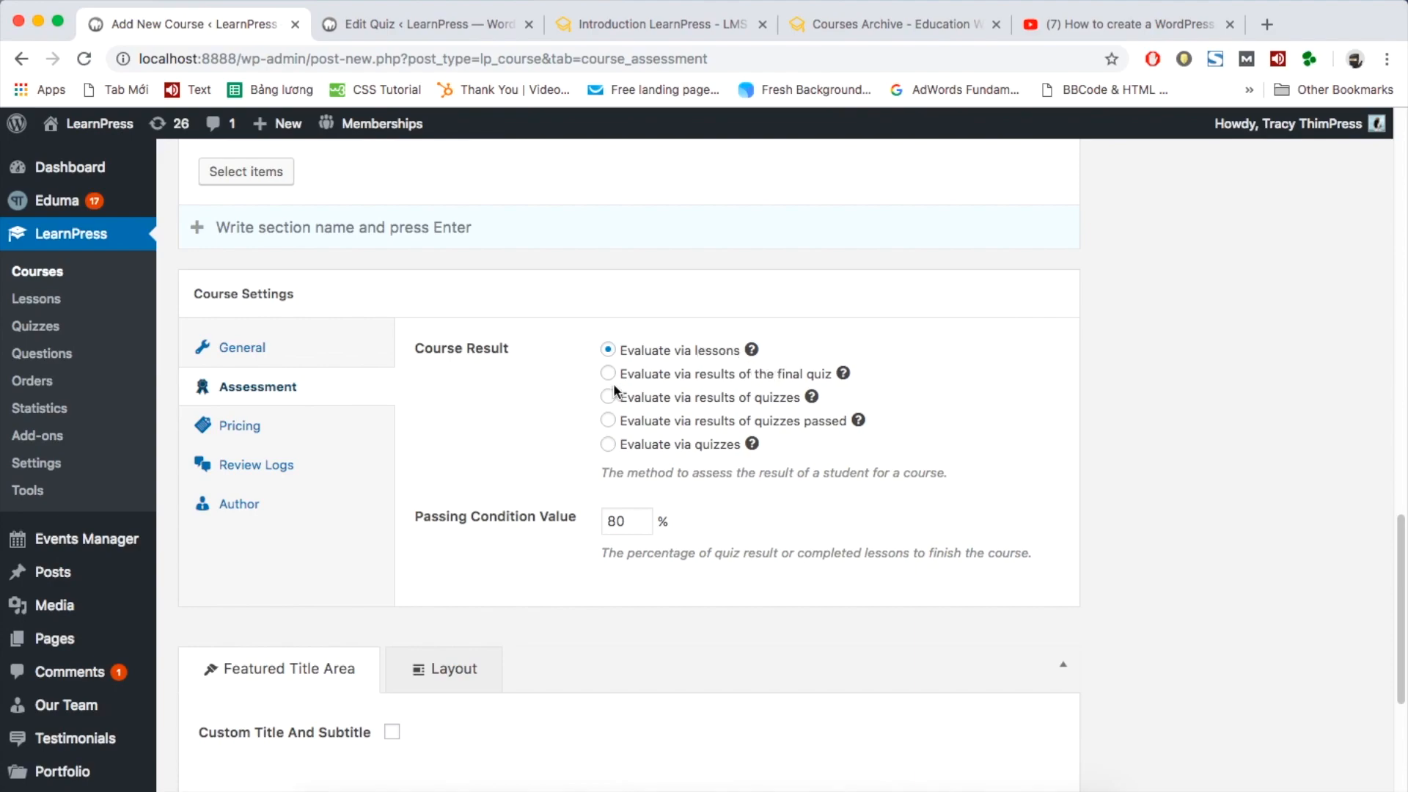
double_click(623, 520)
left_click(540, 433)
- Open the course's pricing settings and enable No Requirement Enroll
left_click(254, 429)
left_click(655, 360)
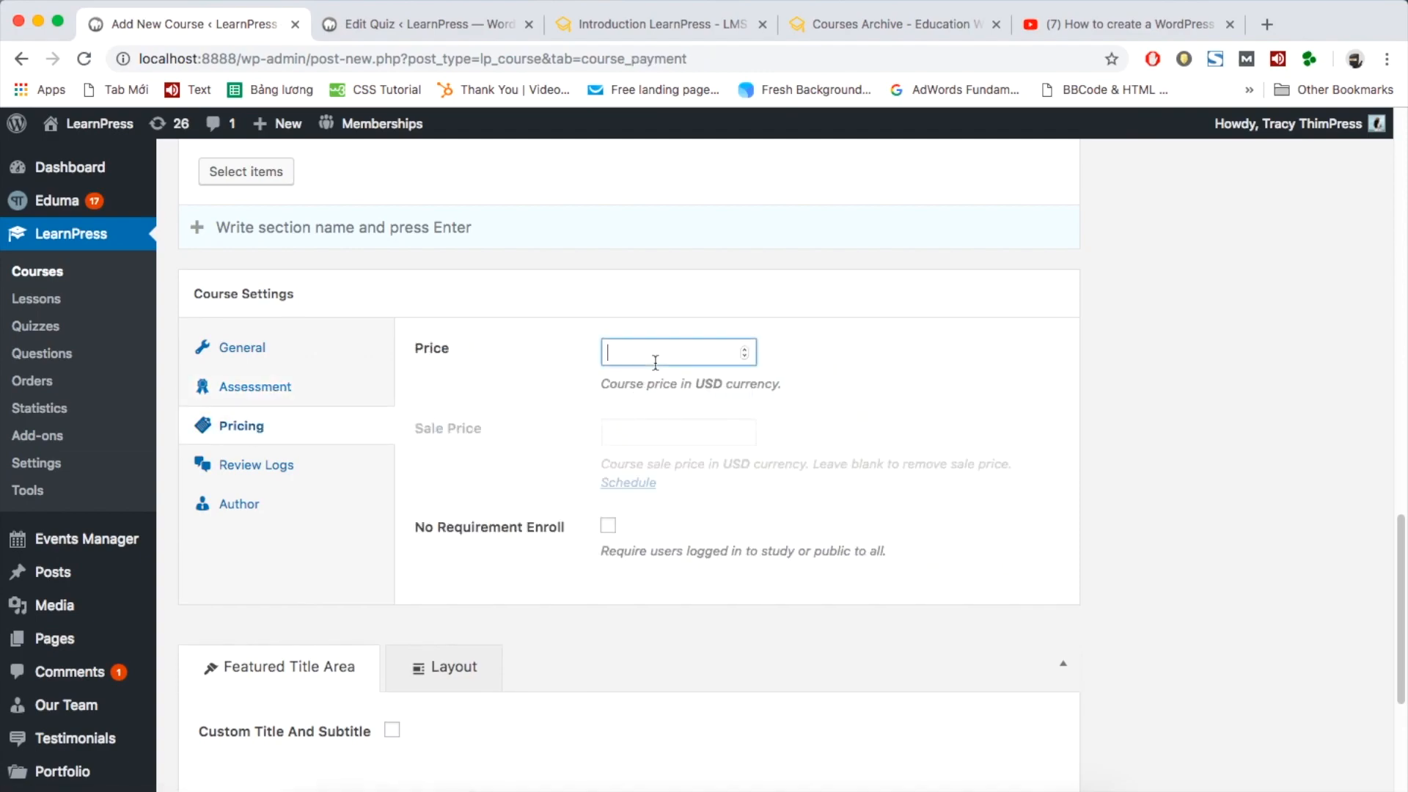
left_click(470, 434)
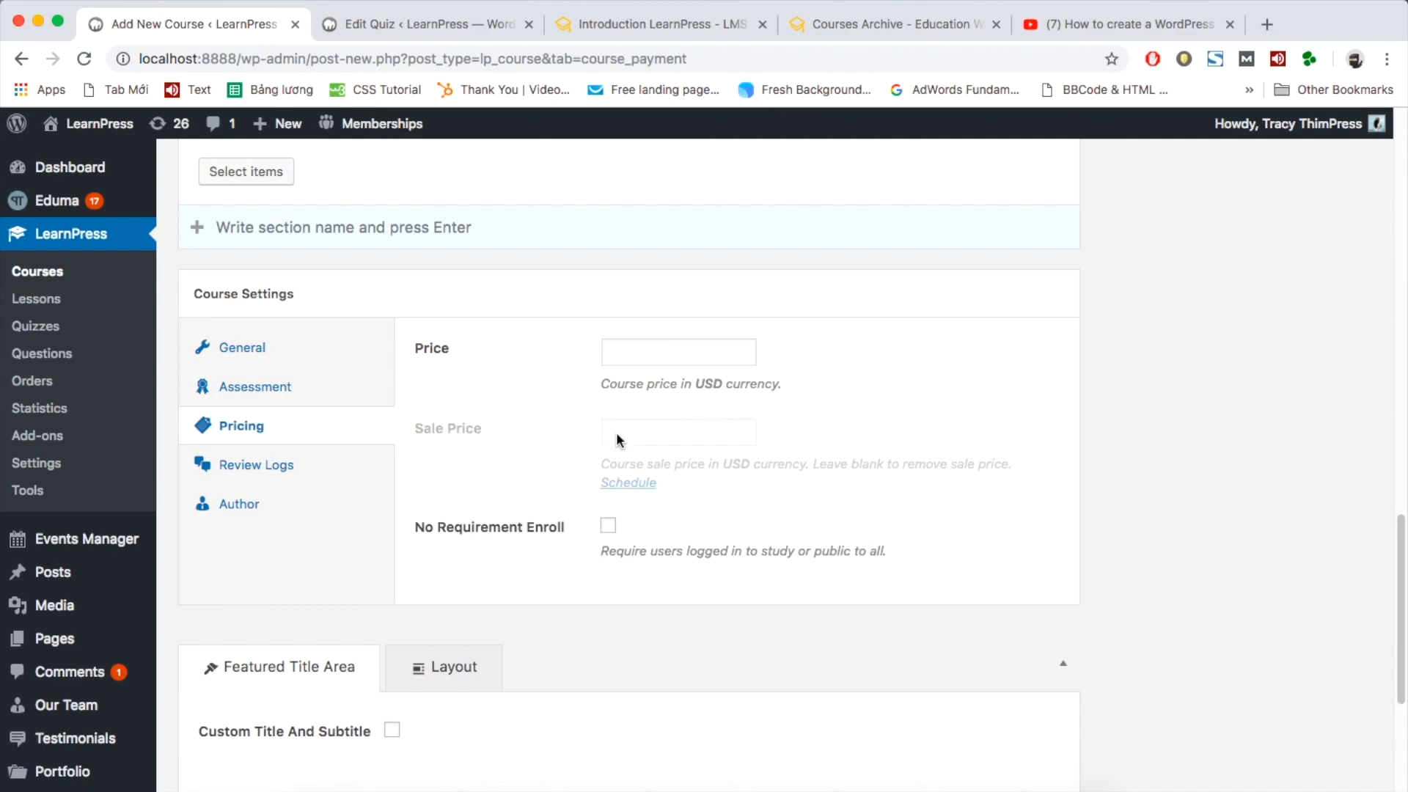
left_click(610, 531)
- Set the course price to 100 USD and its sale price to 50 USD
left_click(675, 350)
type("100")
left_click(673, 438)
type("50")
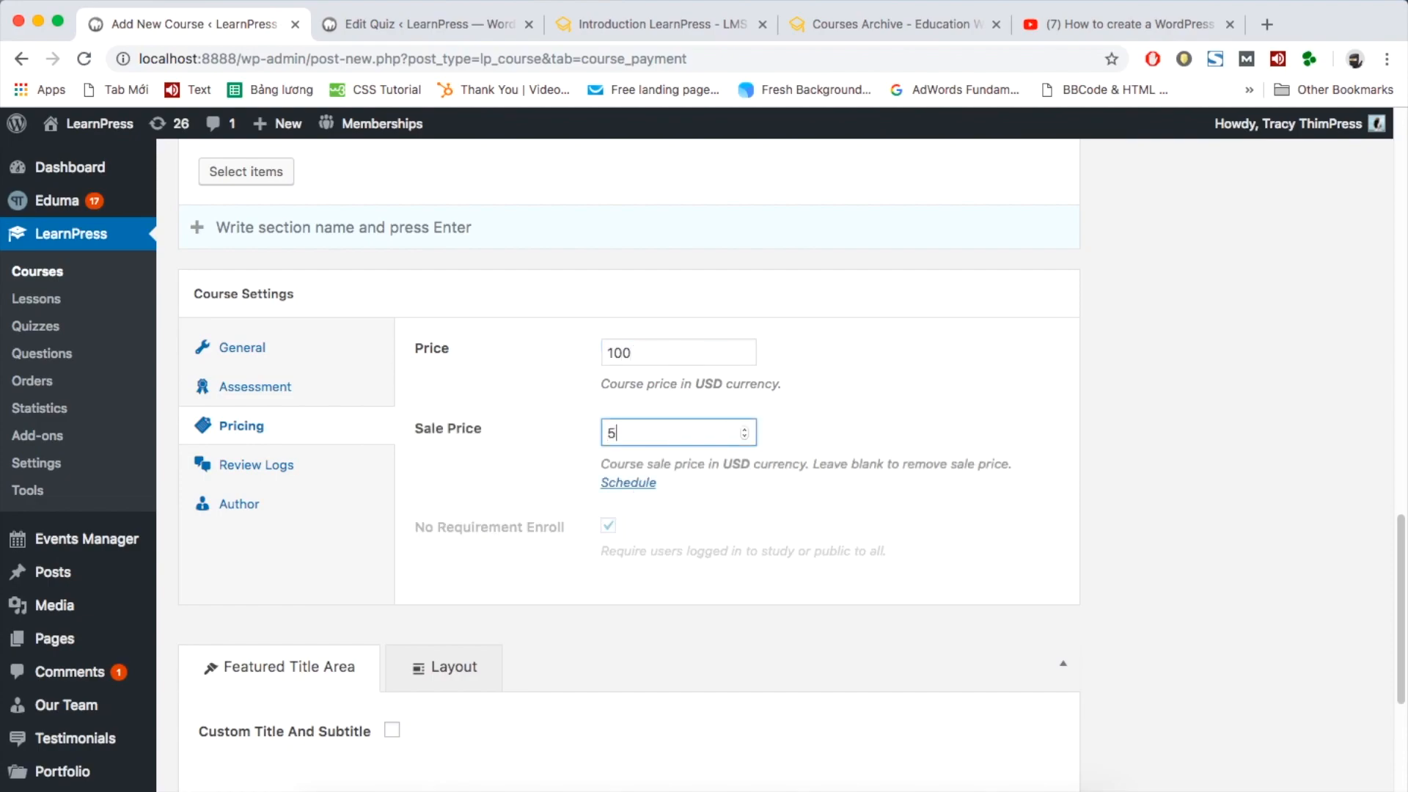
left_click(842, 445)
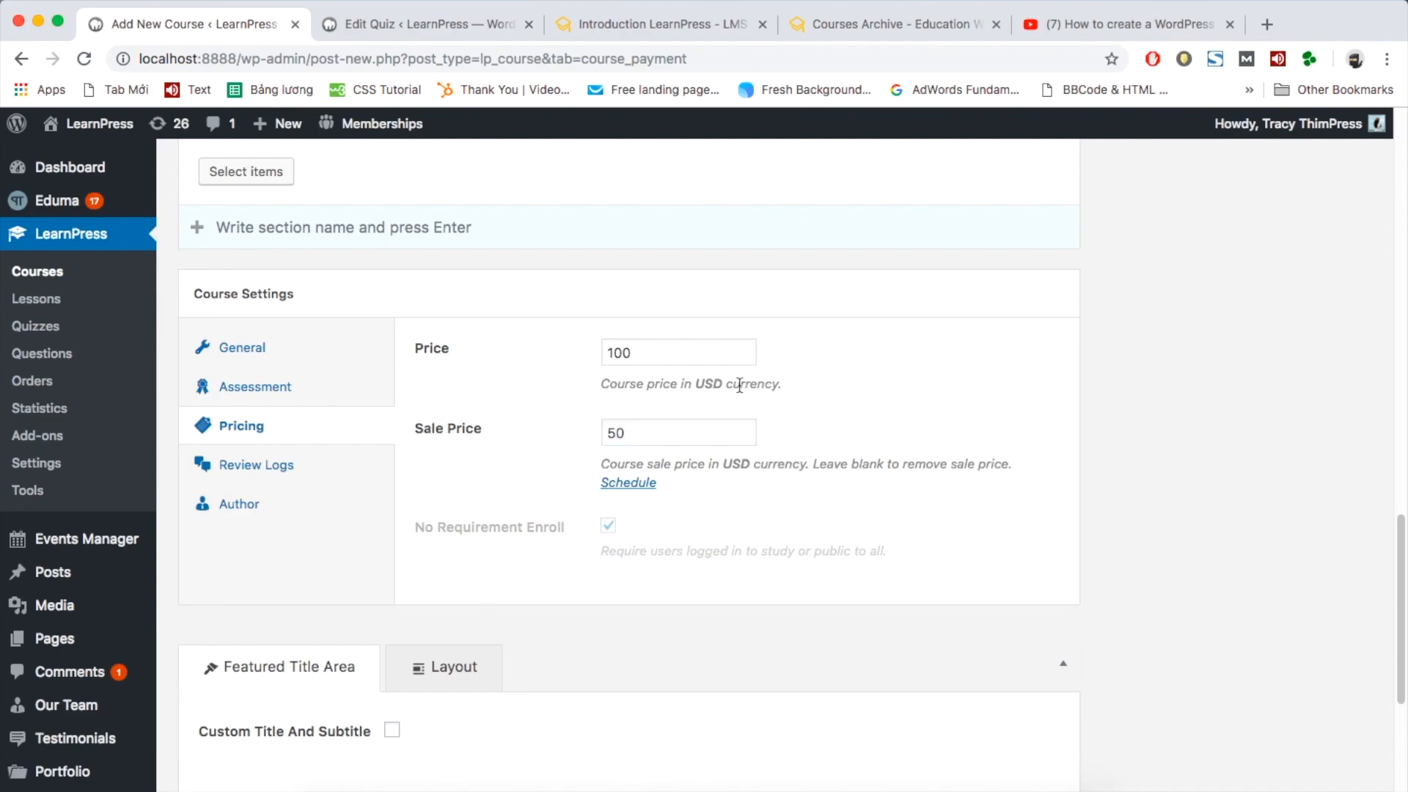
- Review the course's review logs and the available author choices, keeping the current author selected
left_click(330, 465)
left_click(298, 508)
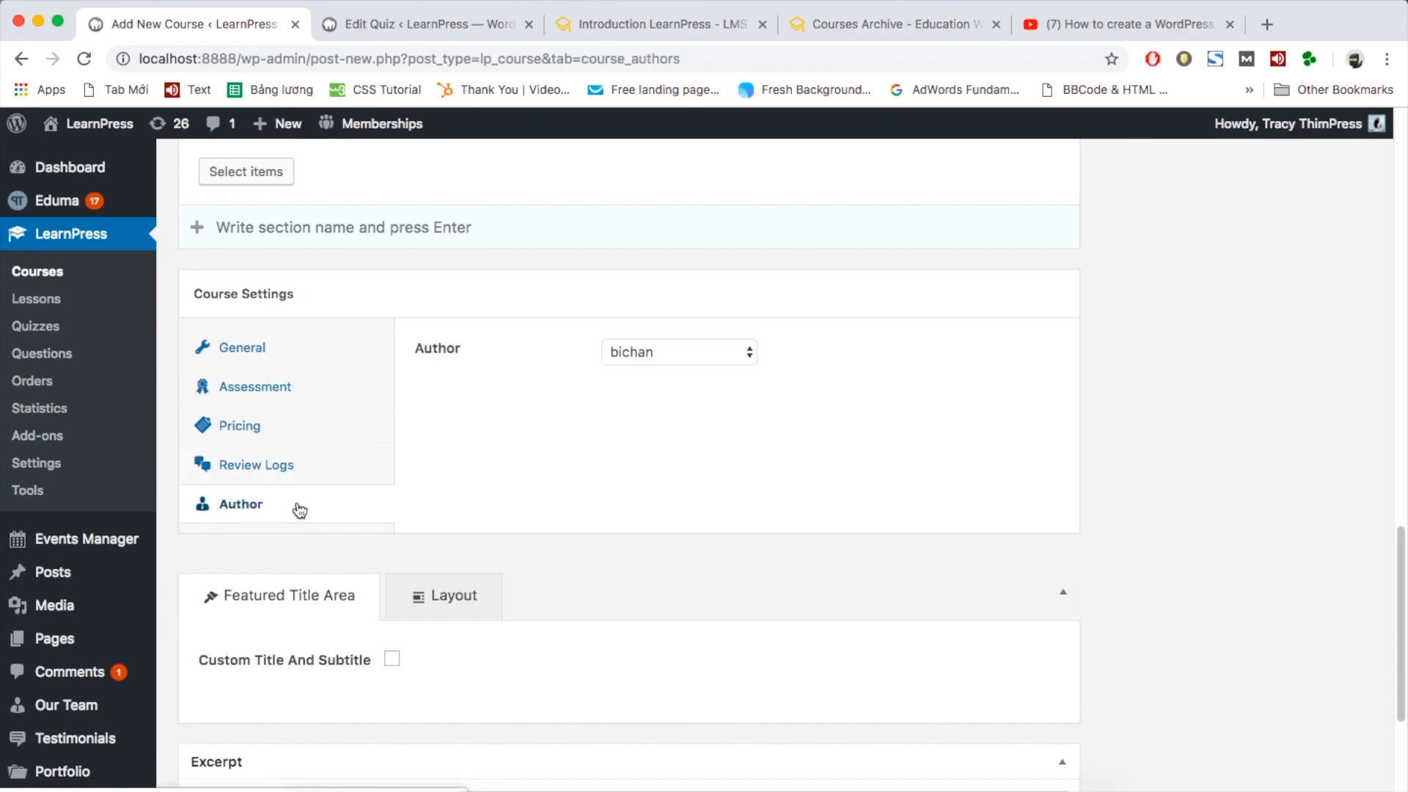
left_click(658, 363)
left_click(625, 407)
left_click(648, 356)
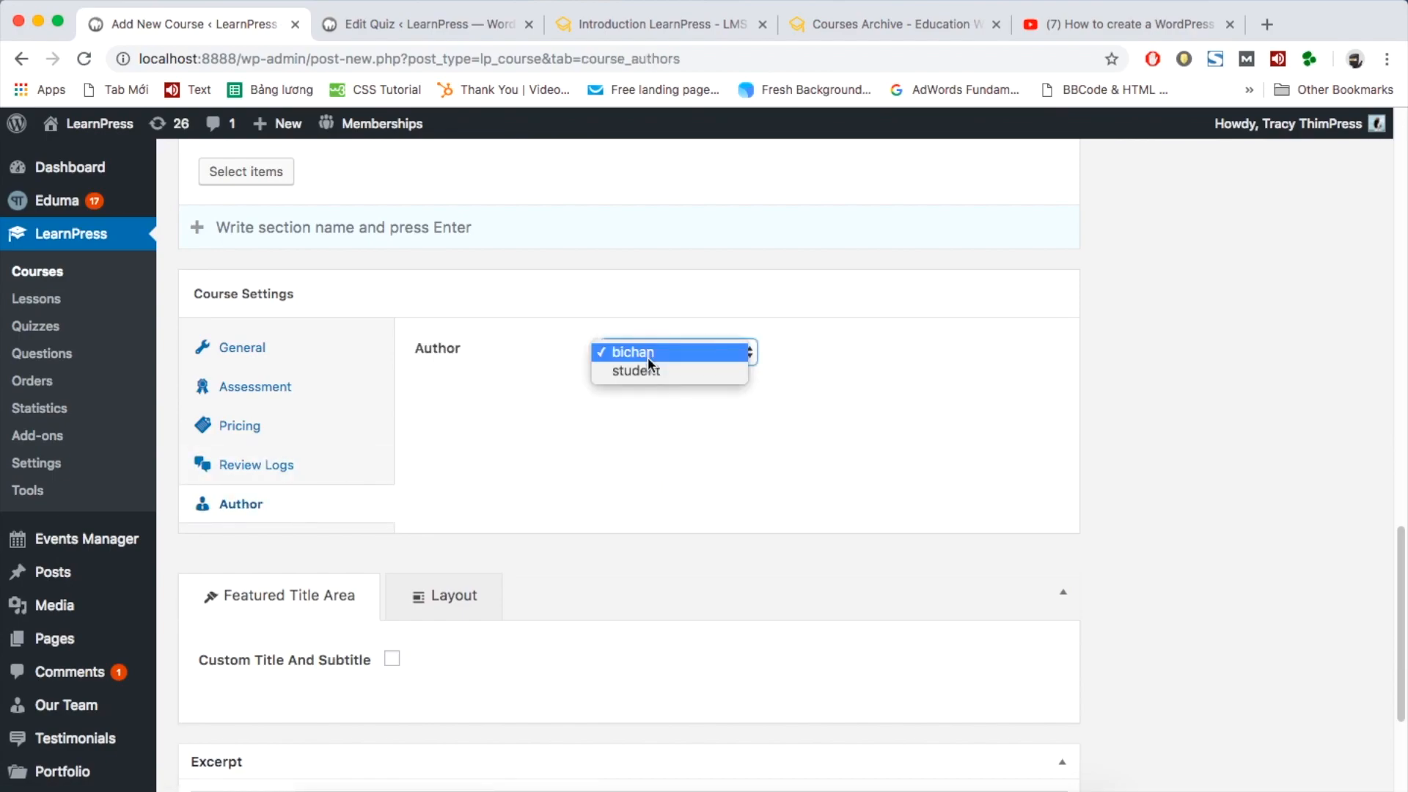
left_click(833, 402)
- Publish the "Introduction LearnPress - LMS Plugin" course
scroll(833, 402, "down", 5)
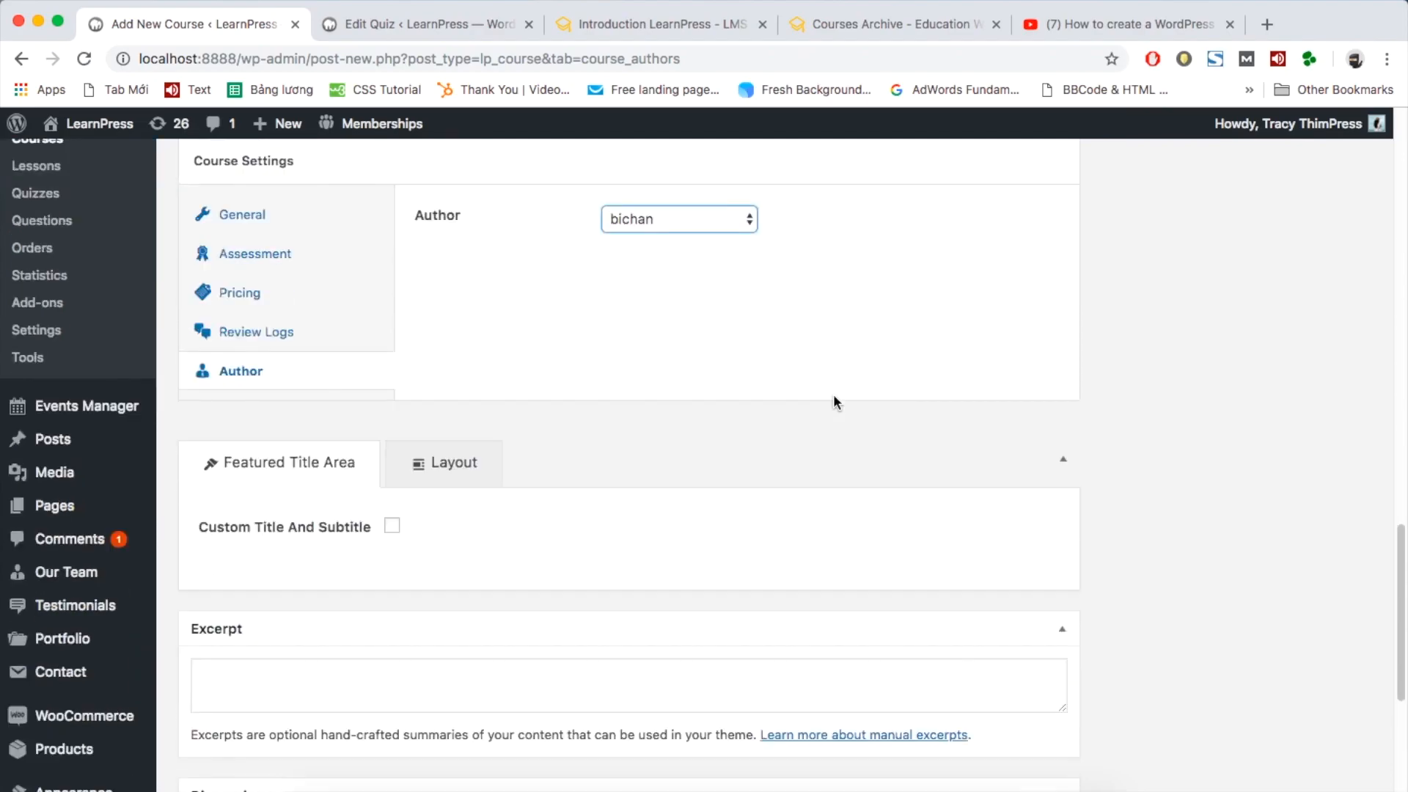
scroll(834, 396, "up", 15)
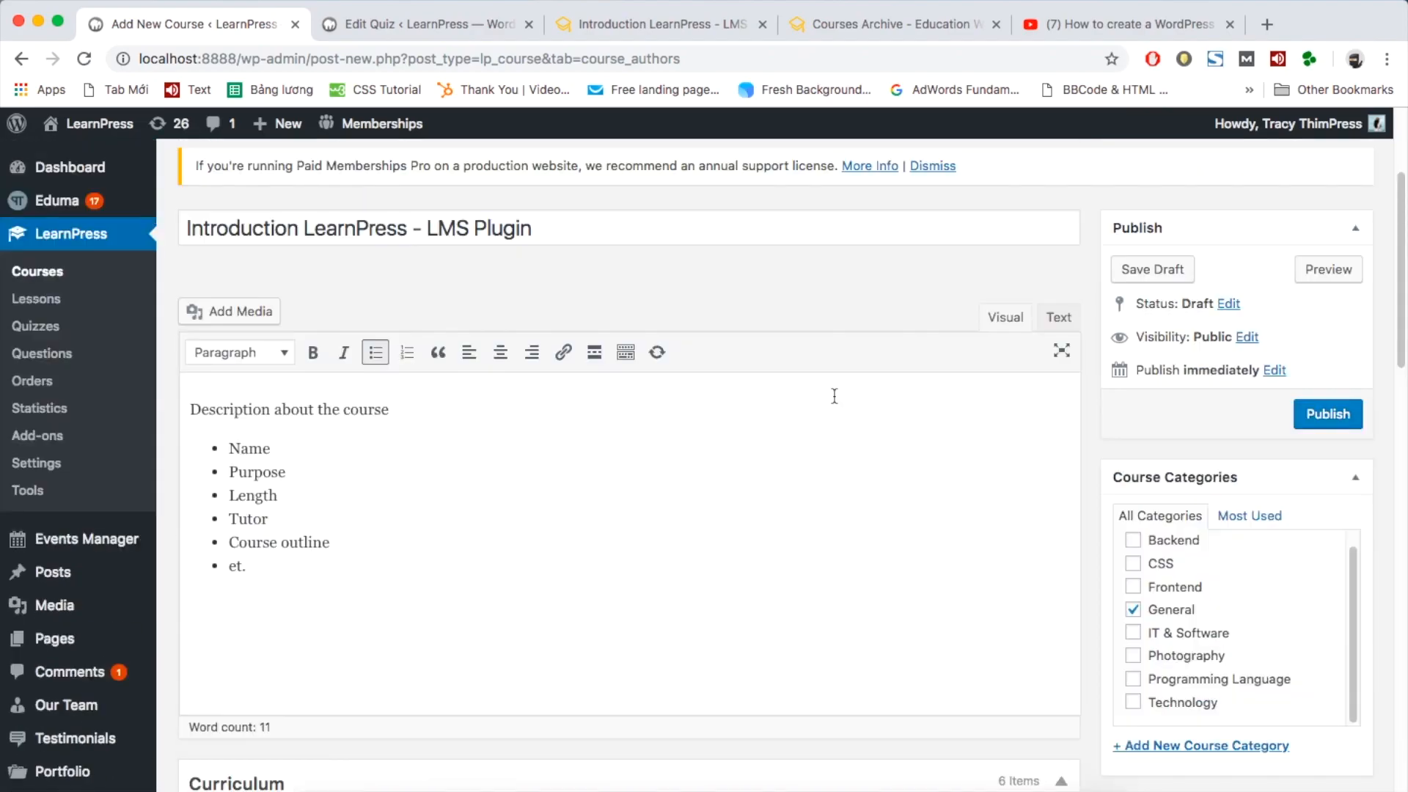
left_click(1312, 413)
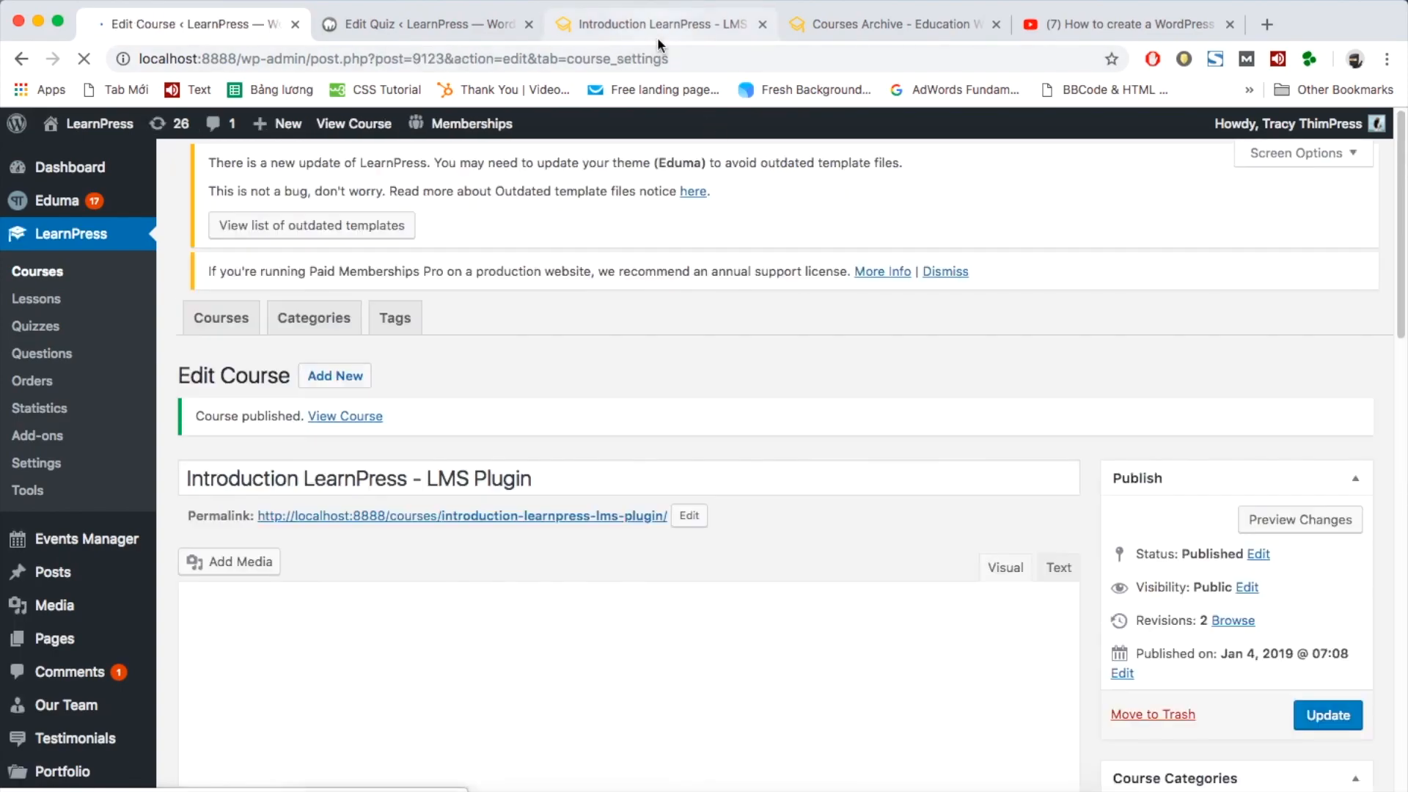
- Switch to the demo site's Introduction LearnPress course and examine its lesson list and lesson content
left_click(657, 33)
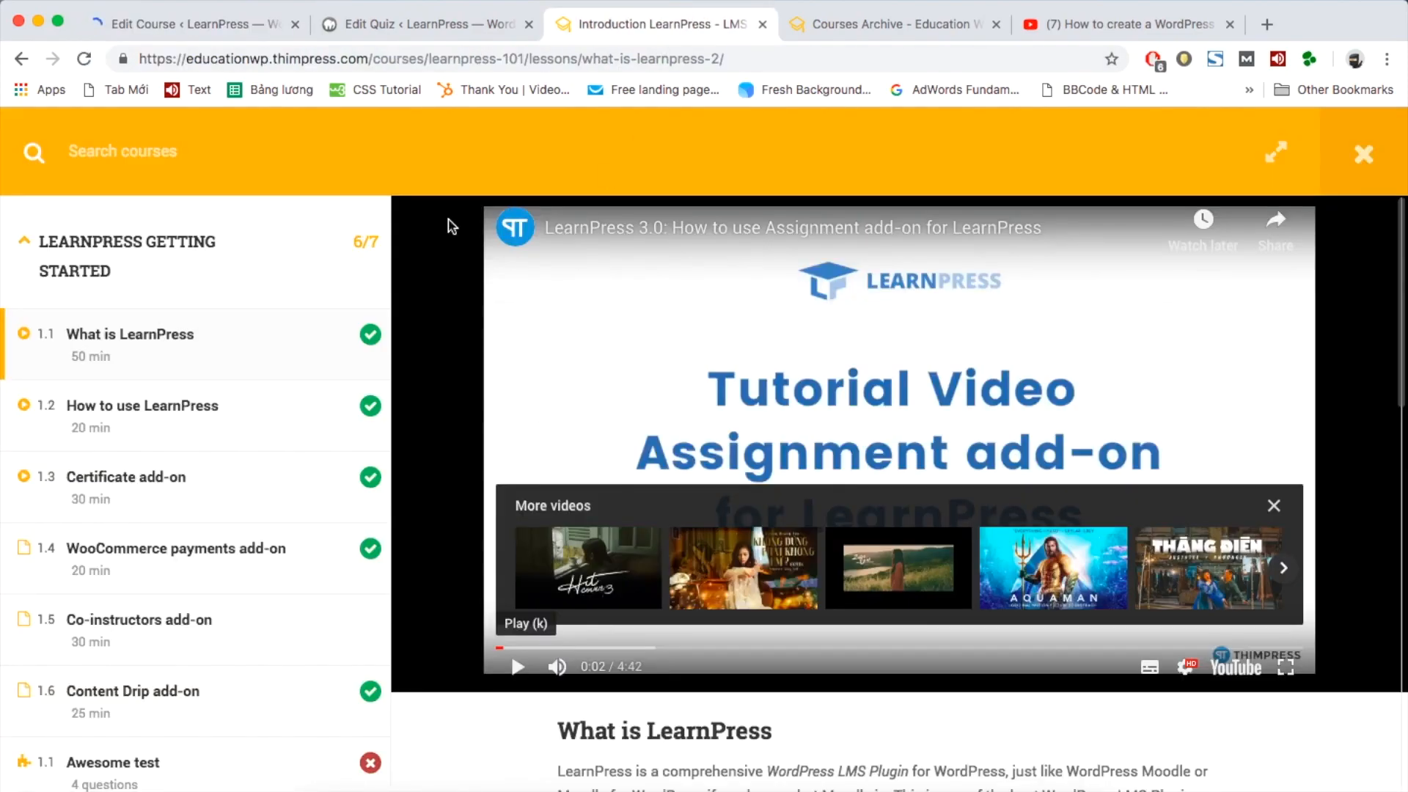
left_click(144, 482)
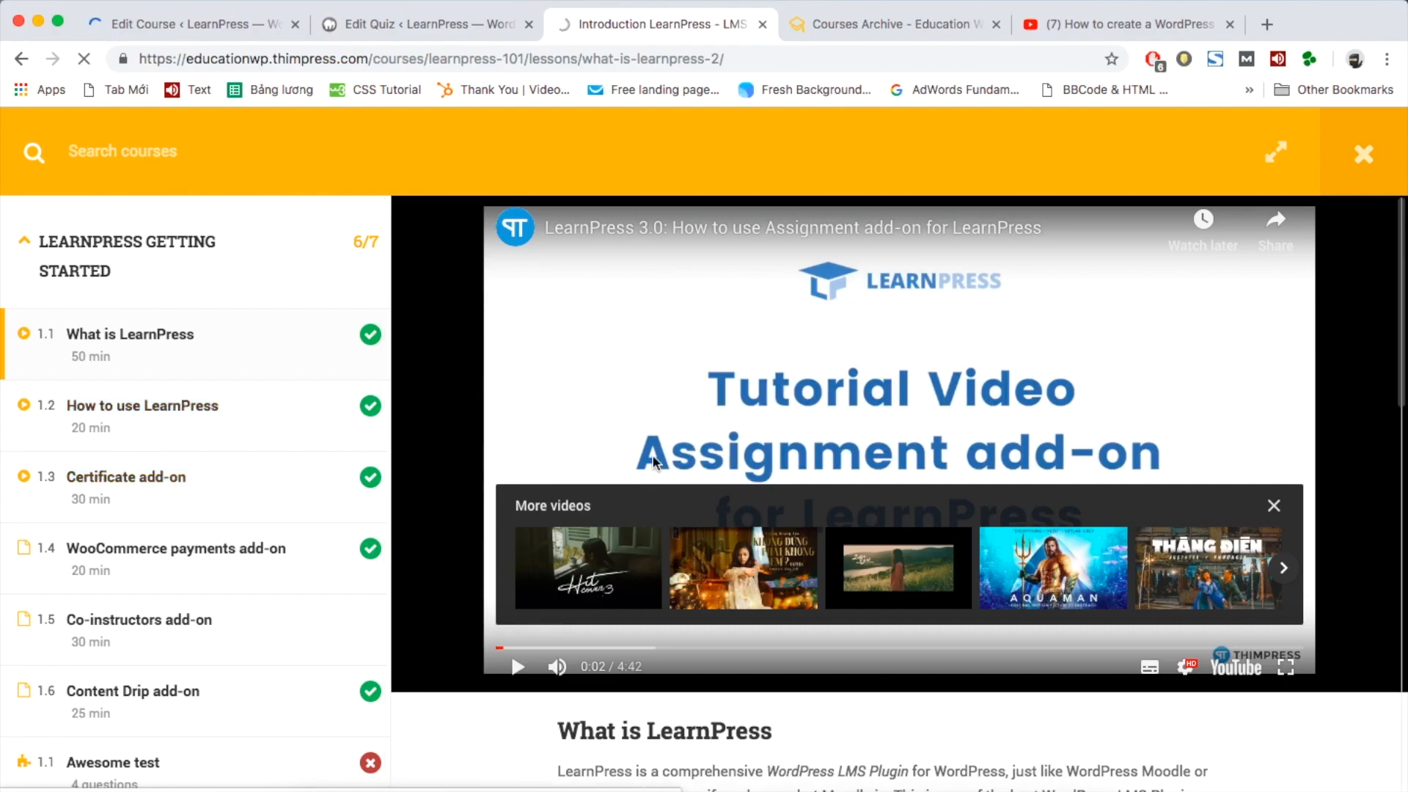
scroll(653, 460, "down", 10)
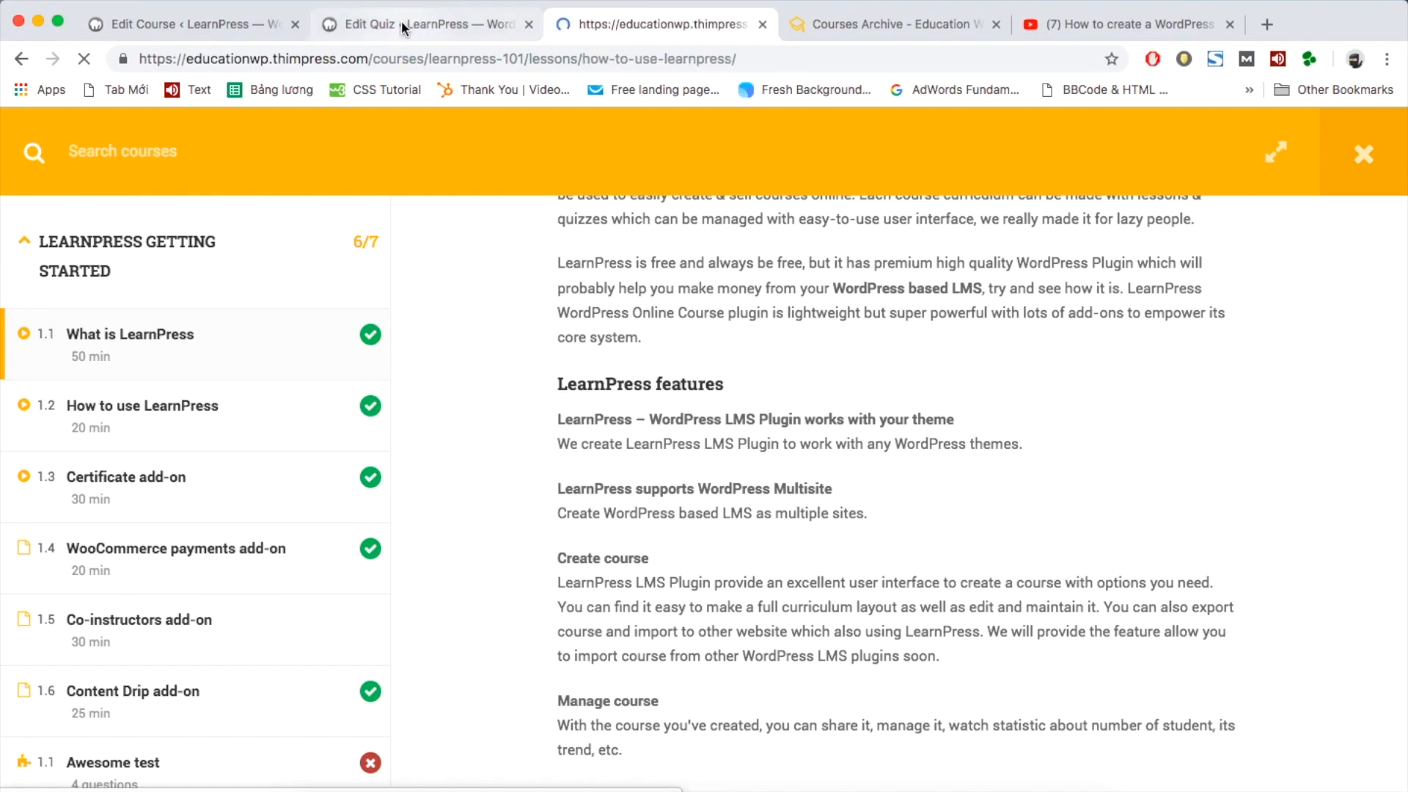
- Open "Become a PHP Master and Make Money" from the demo course archive and review its pricing, description and course features
left_click(807, 28)
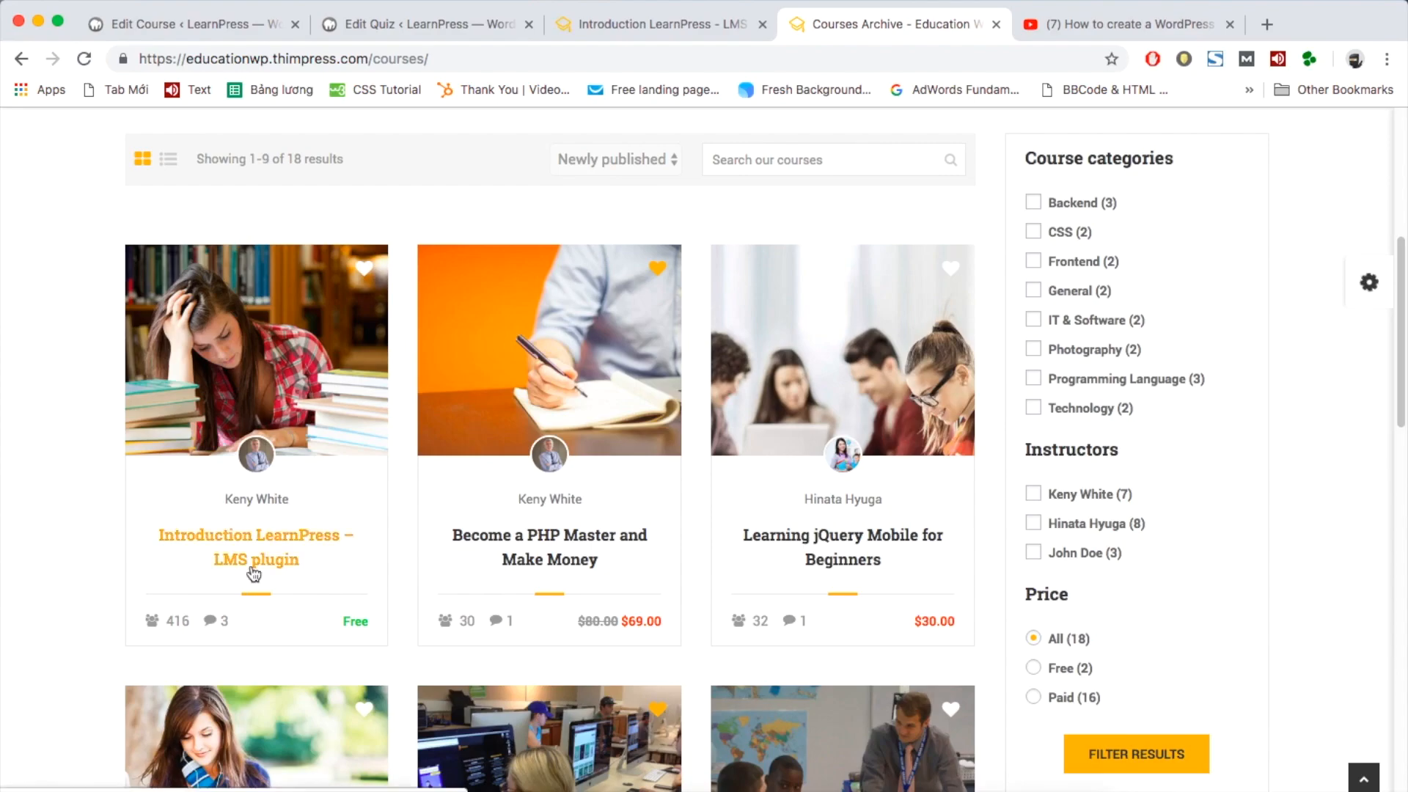
left_click(522, 552)
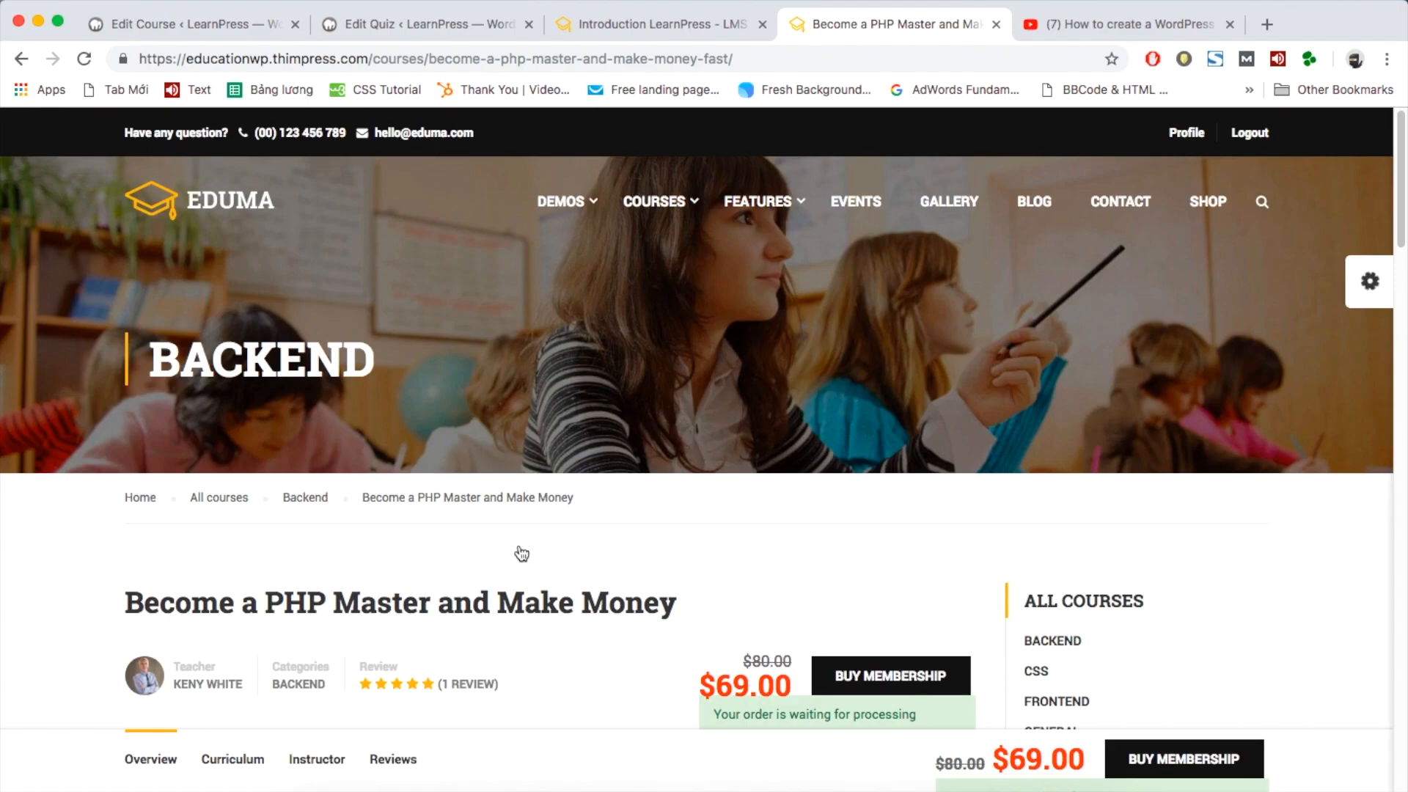
scroll(521, 554, "down", 2)
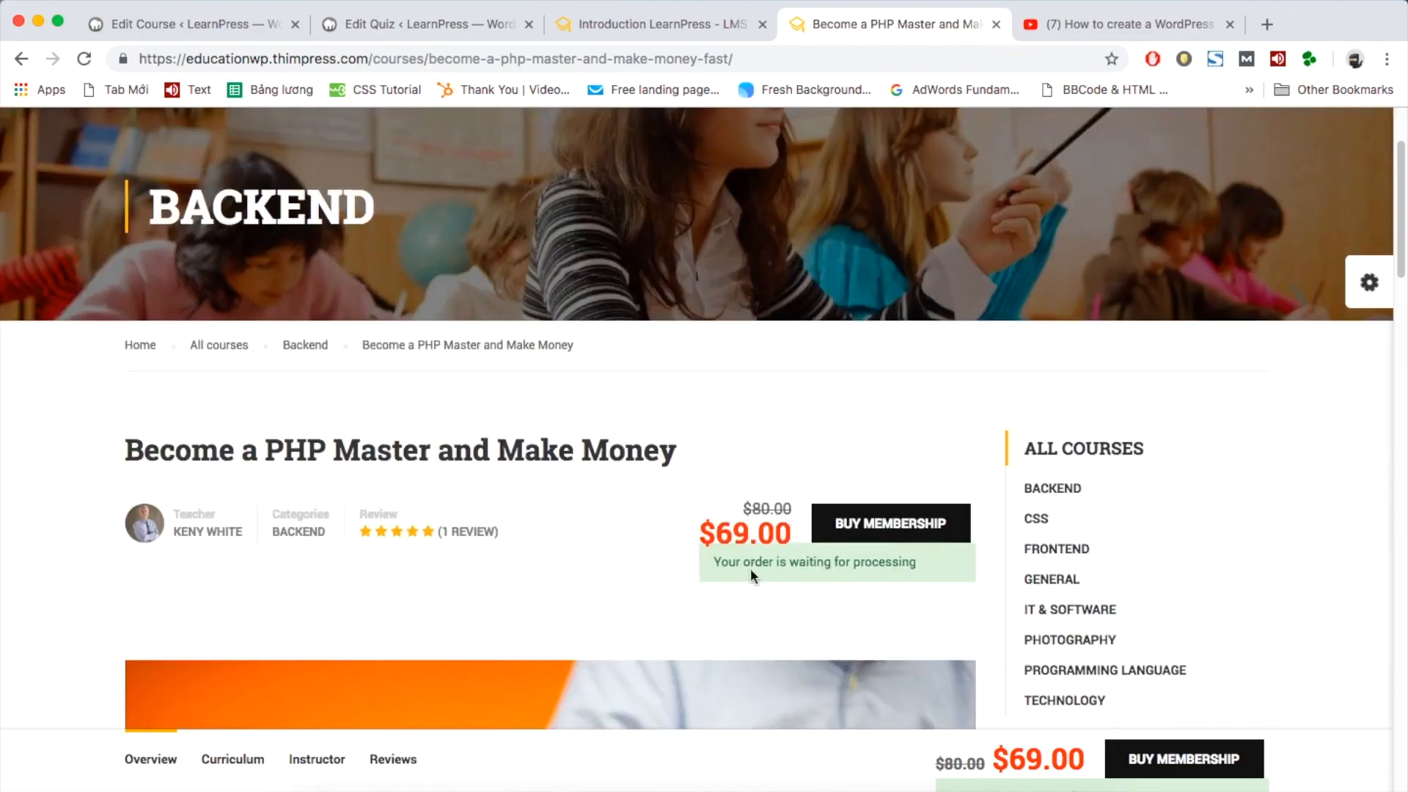
scroll(750, 568, "down", 15)
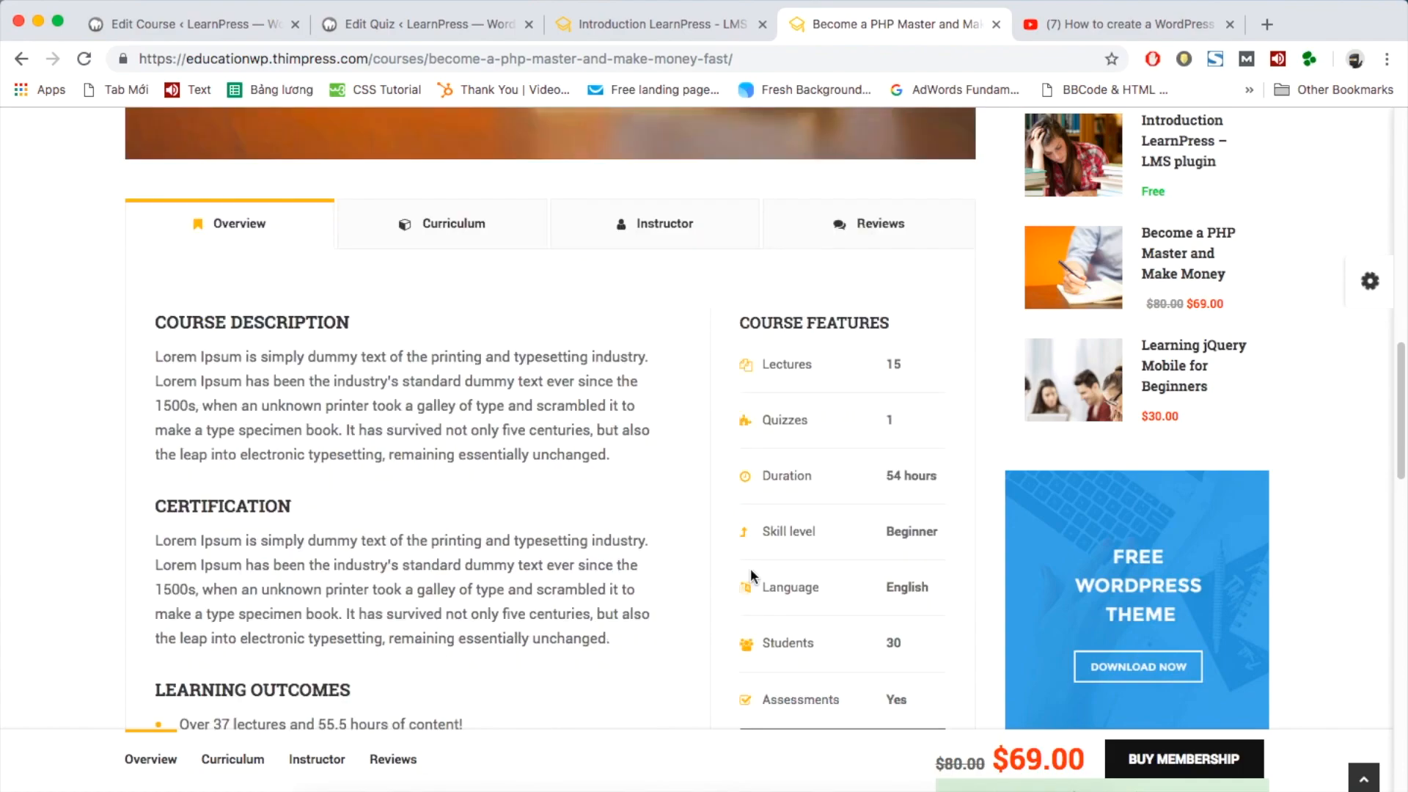
scroll(750, 569, "up", 15)
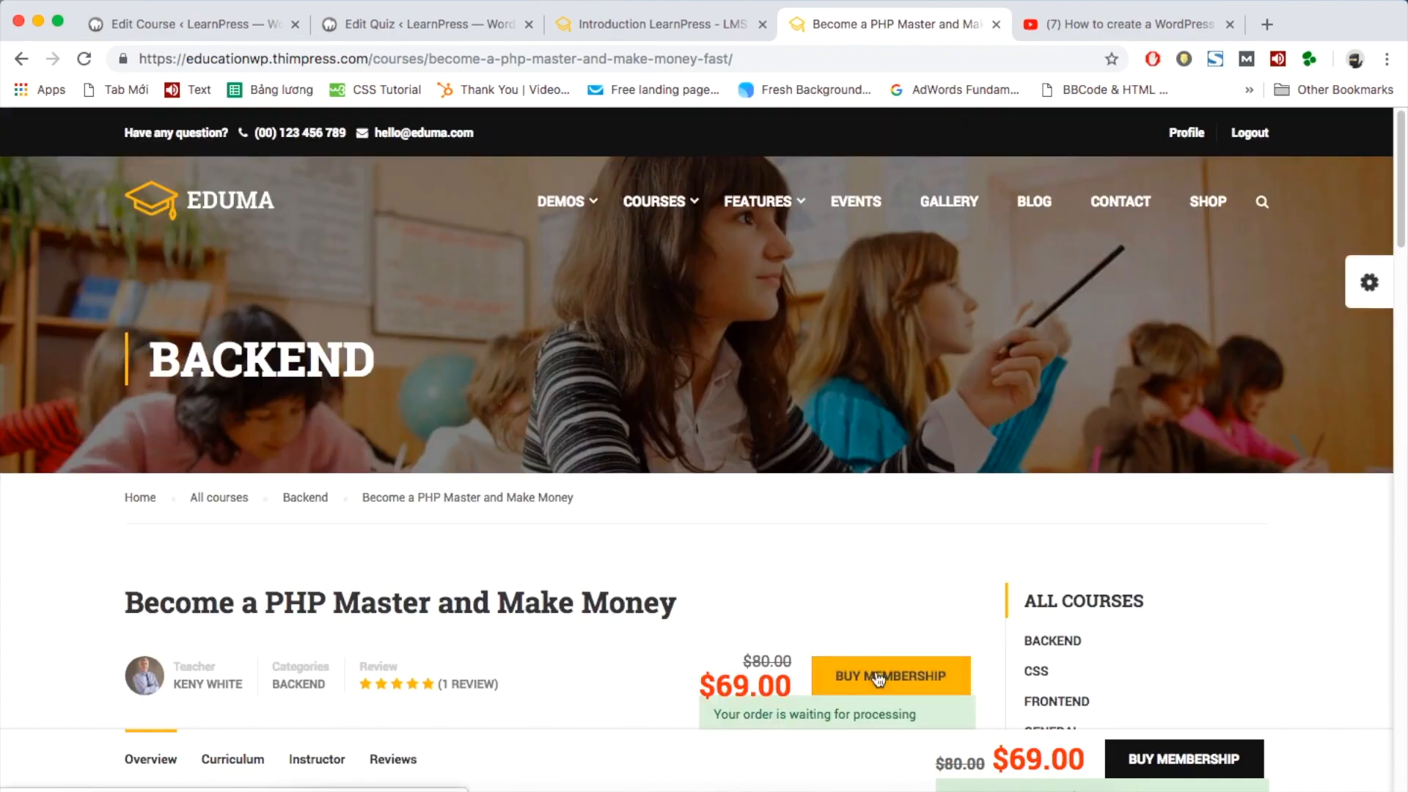